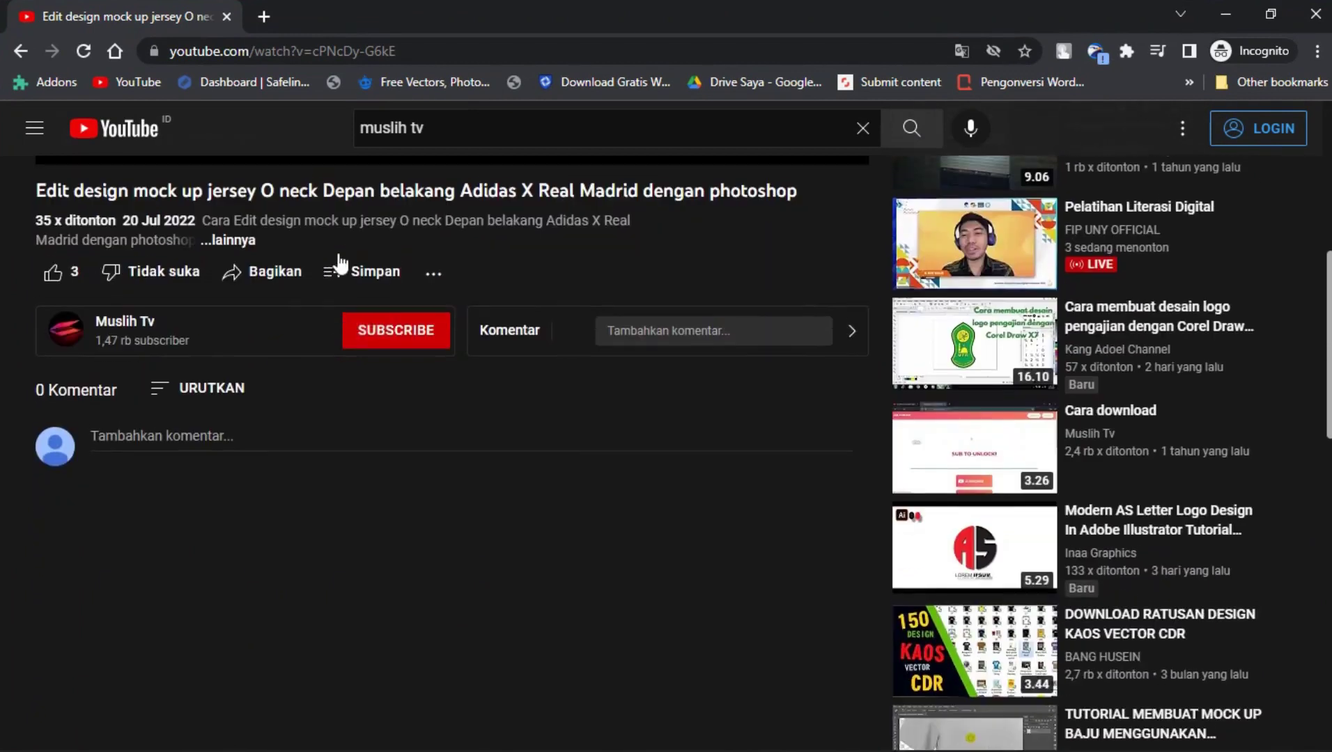
Step: Expand the jersey mockup video's description and open its file download link
{"action": "scroll", "coordinate": [278, 293], "scroll_direction": "down", "scroll_amount": 3}
{"action": "scroll", "coordinate": [188, 317], "scroll_direction": "up", "scroll_amount": 3}
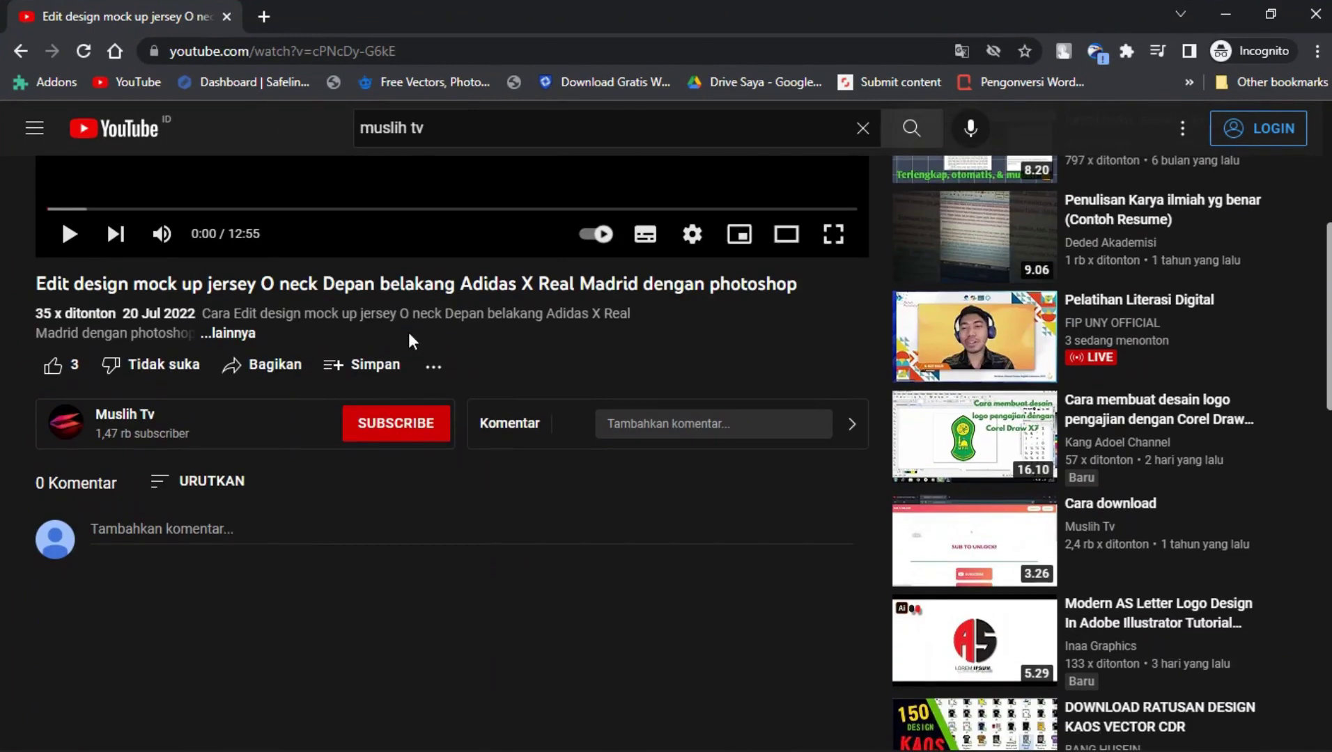
{"action": "left_click", "coordinate": [233, 334]}
{"action": "scroll", "coordinate": [163, 364], "scroll_direction": "down", "scroll_amount": 2}
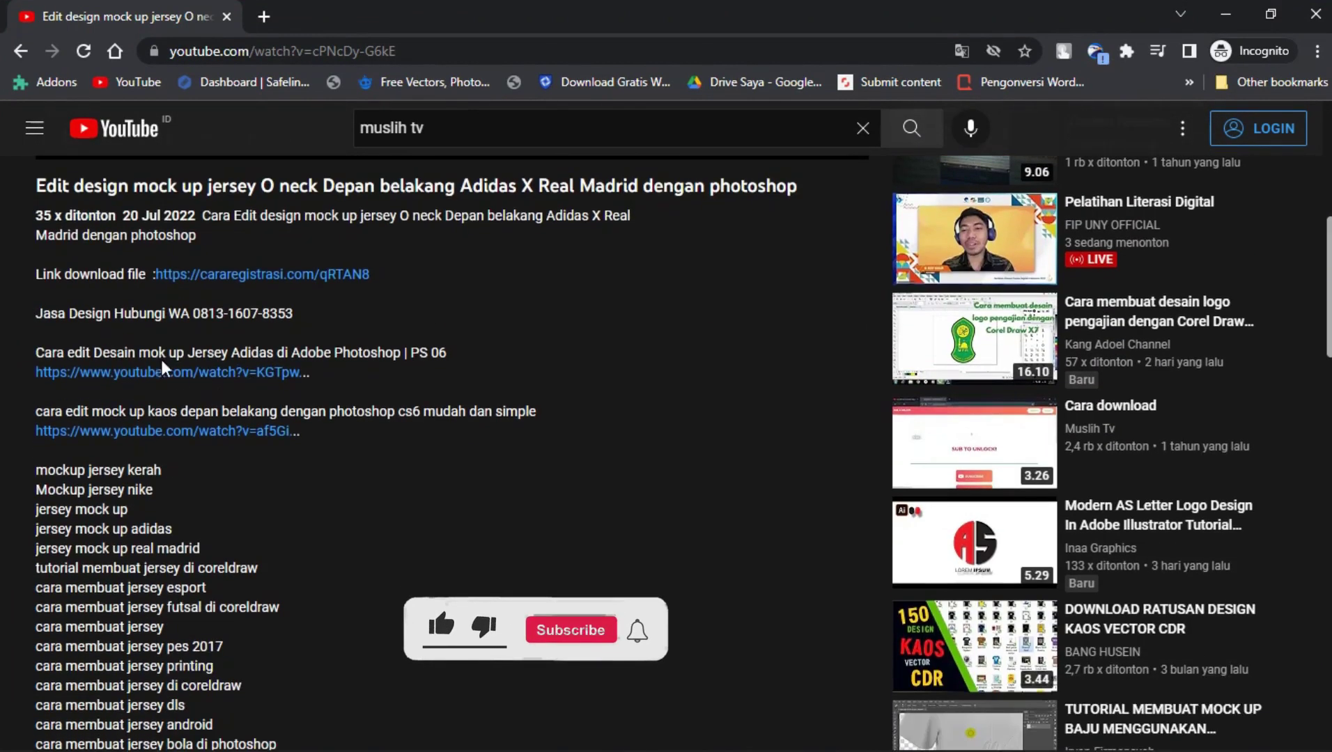
{"action": "left_click_drag", "start_coordinate": [380, 273], "coordinate": [430, 272]}
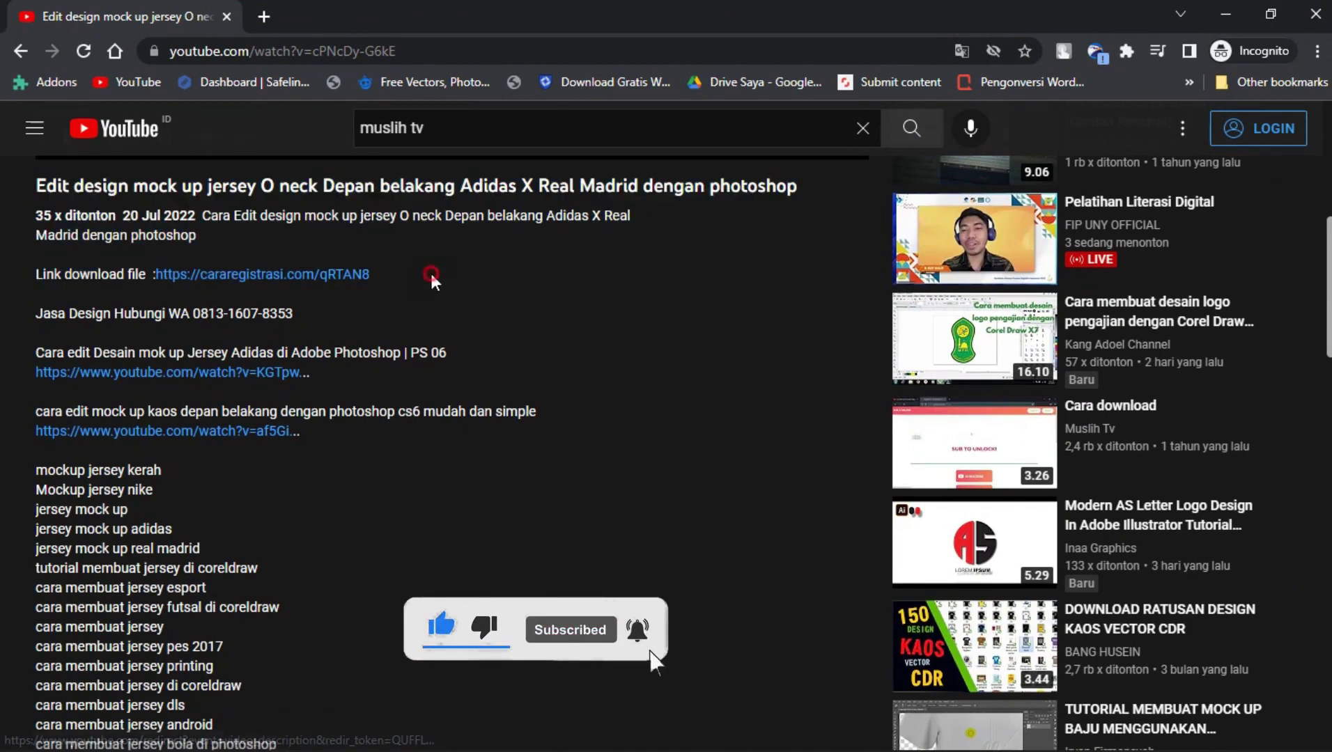
{"action": "left_click", "coordinate": [297, 277]}
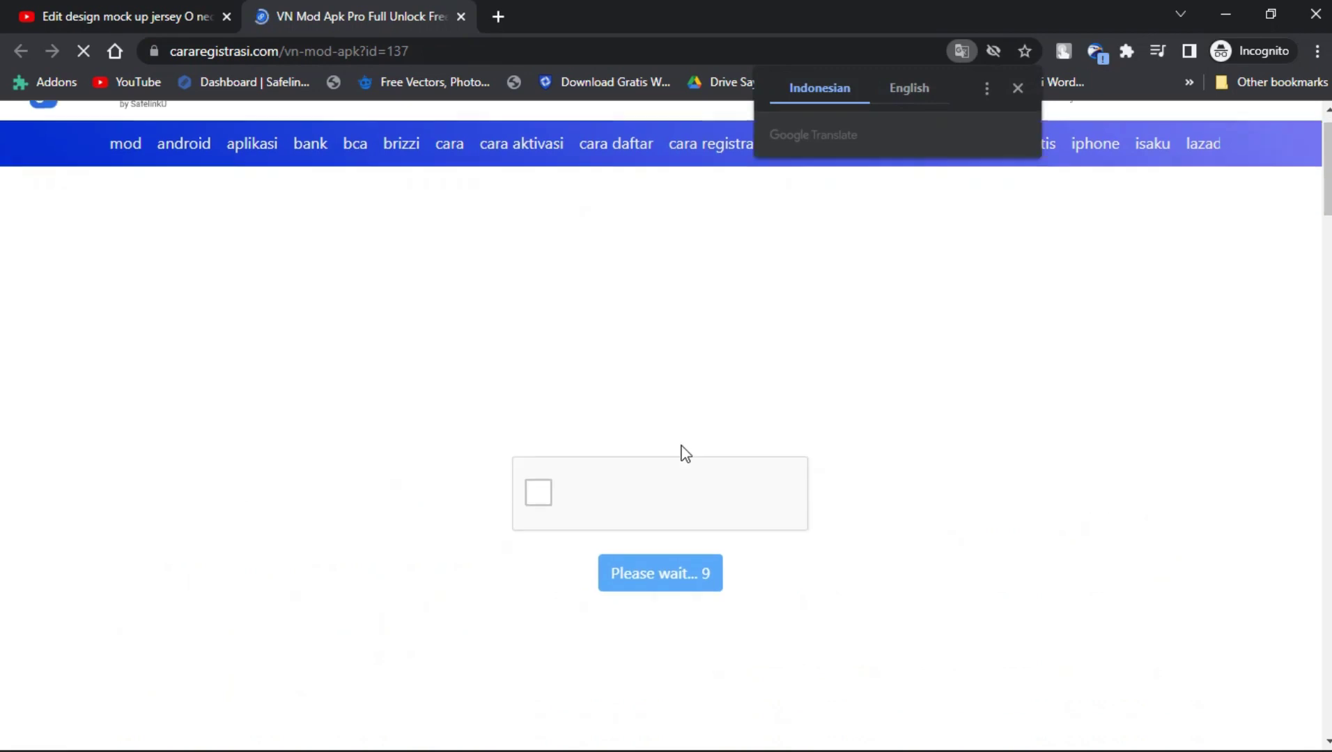
Step: Pass the reCAPTCHA check, continue past the link shortener page, and close the pop-up ad tab
{"action": "left_click", "coordinate": [544, 433]}
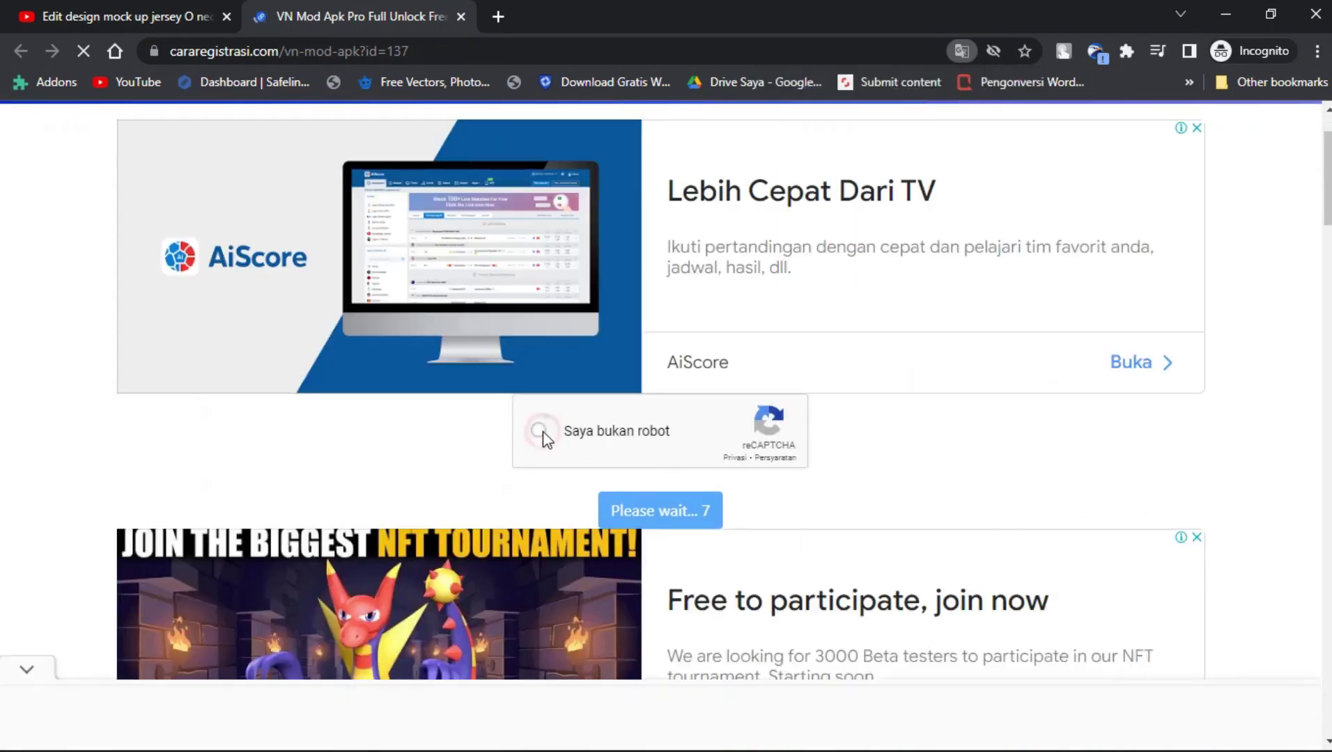
{"action": "scroll", "coordinate": [765, 476], "scroll_direction": "down", "scroll_amount": 1}
{"action": "scroll", "coordinate": [765, 476], "scroll_direction": "down", "scroll_amount": 1}
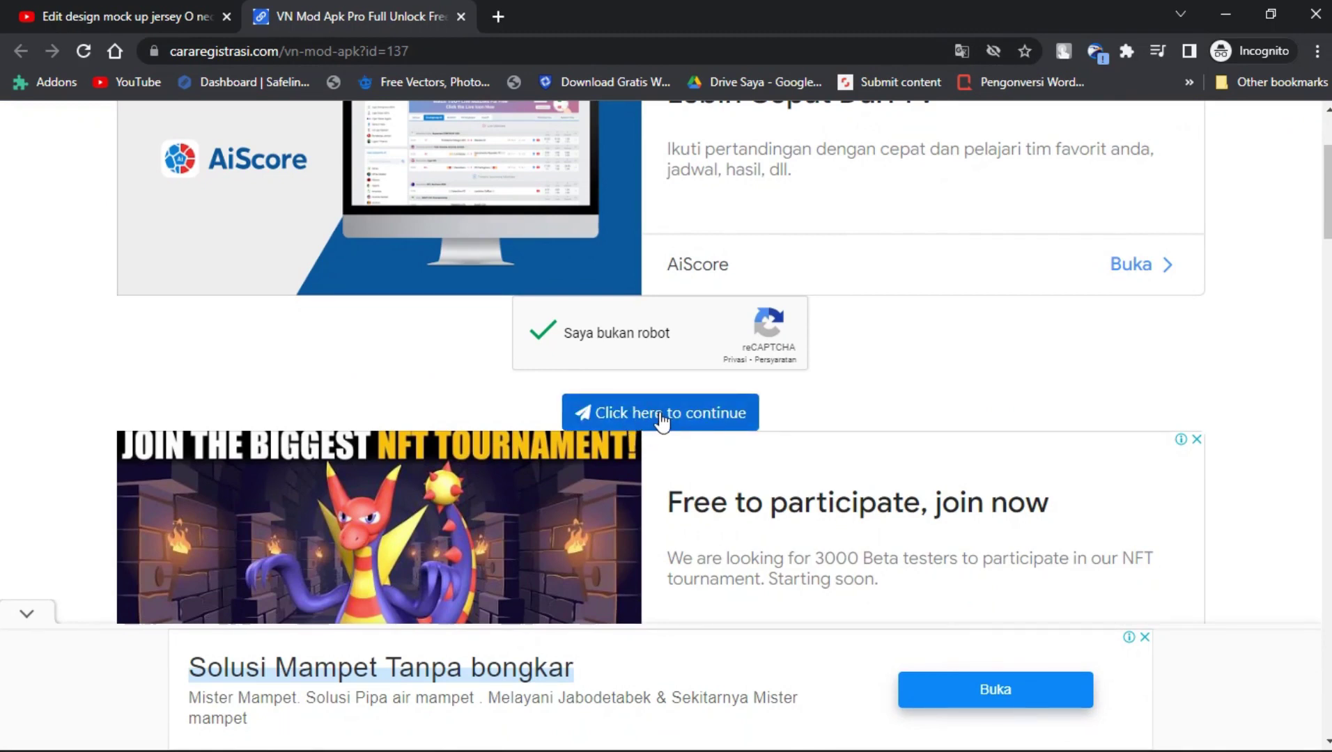
{"action": "left_click", "coordinate": [659, 416]}
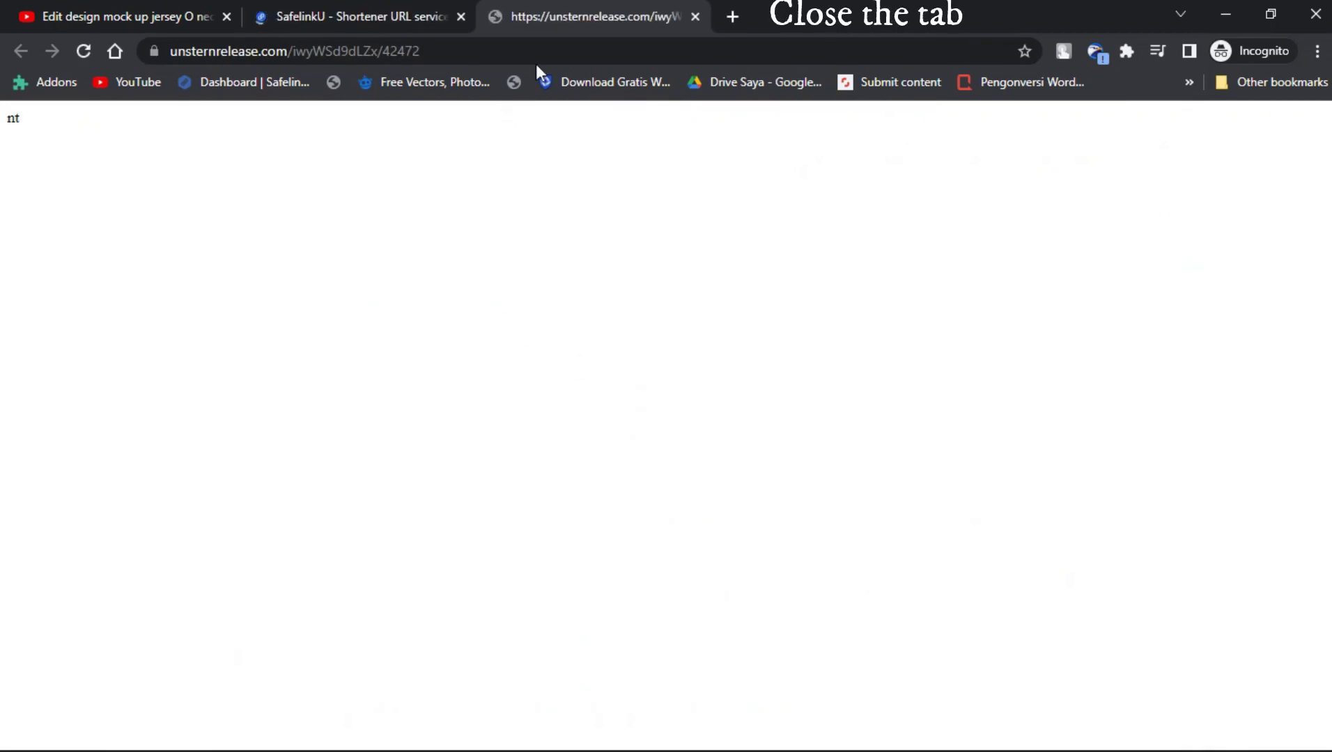
{"action": "left_click", "coordinate": [695, 17]}
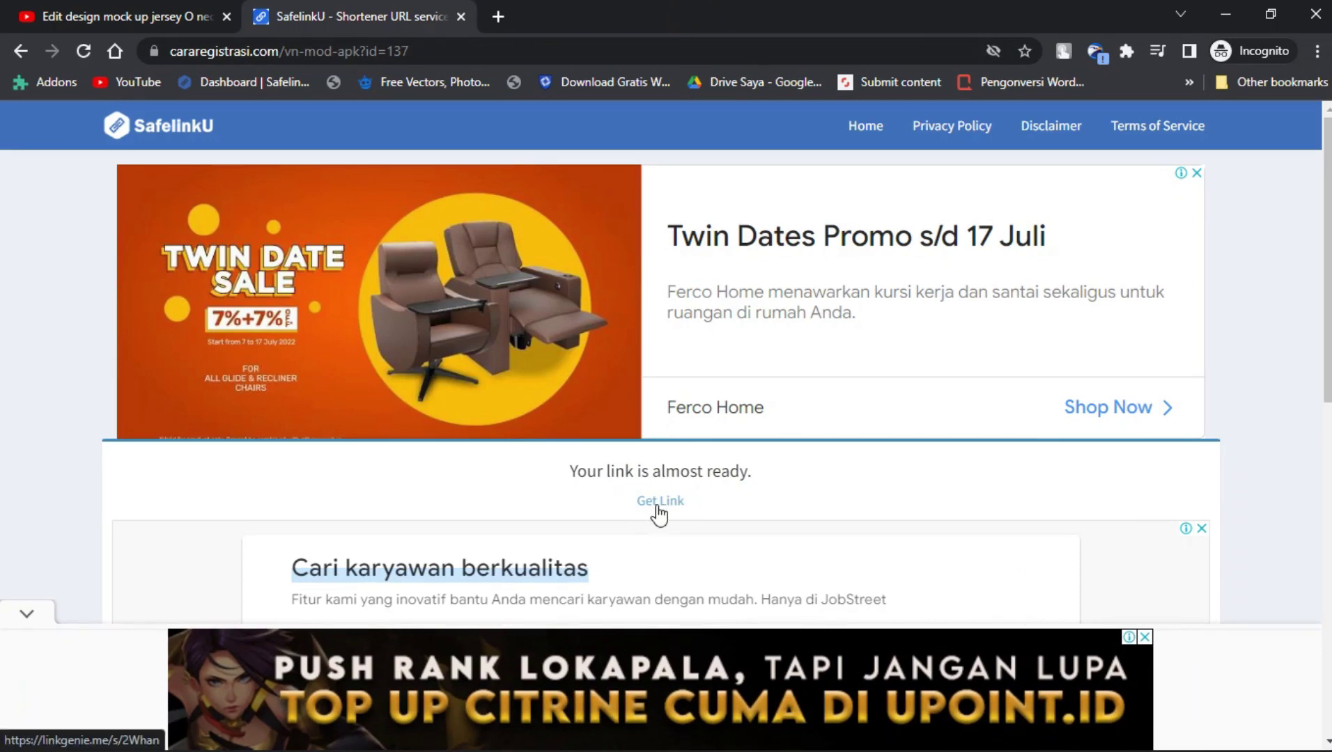
Step: Get the generated link, close the pop-up tab it opens, and proceed through the LinkGenie redirect page
{"action": "left_click", "coordinate": [659, 503]}
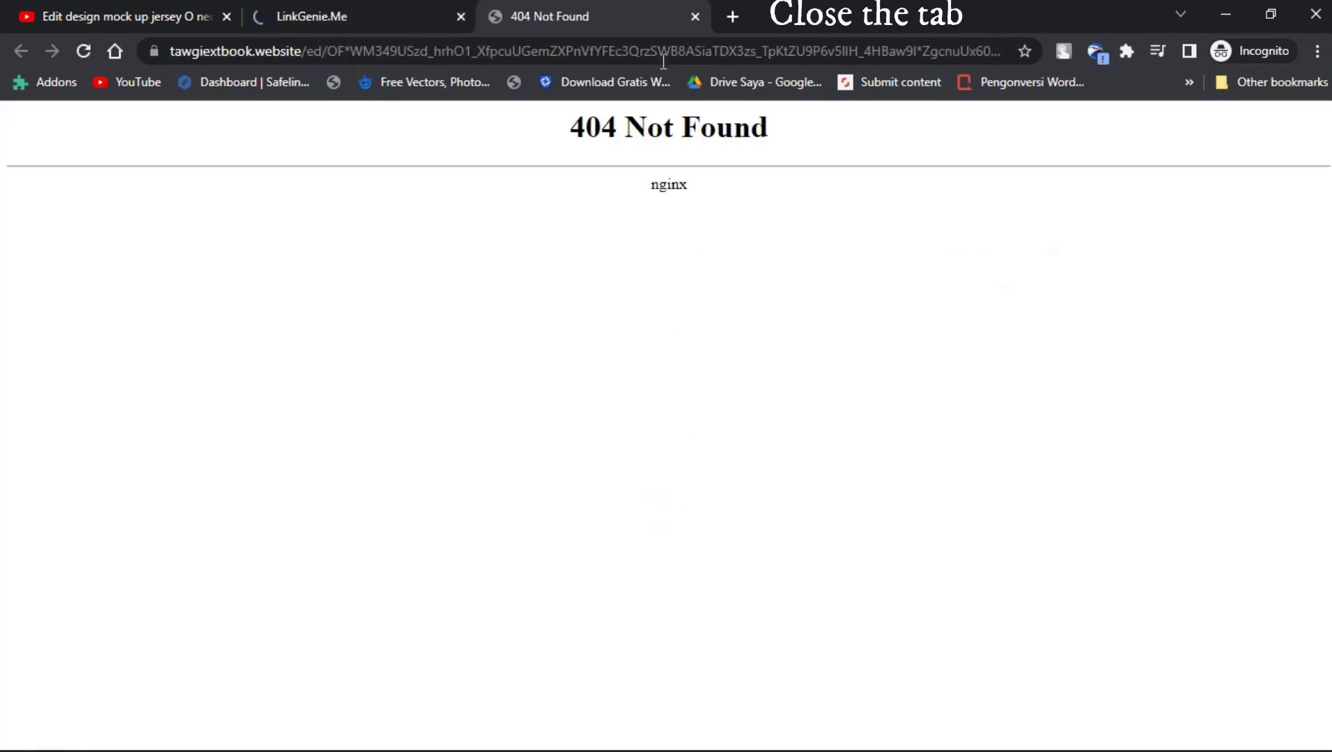
{"action": "left_click", "coordinate": [695, 18]}
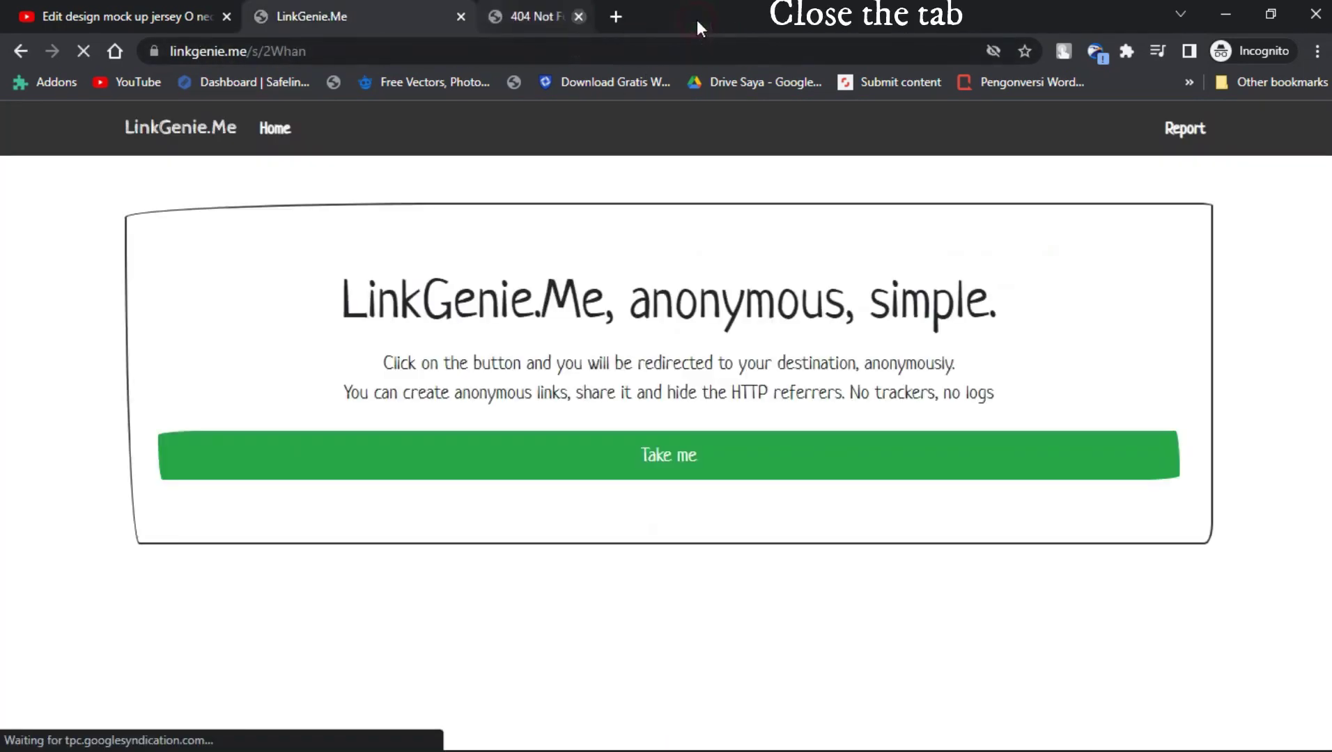
{"action": "left_click", "coordinate": [664, 453]}
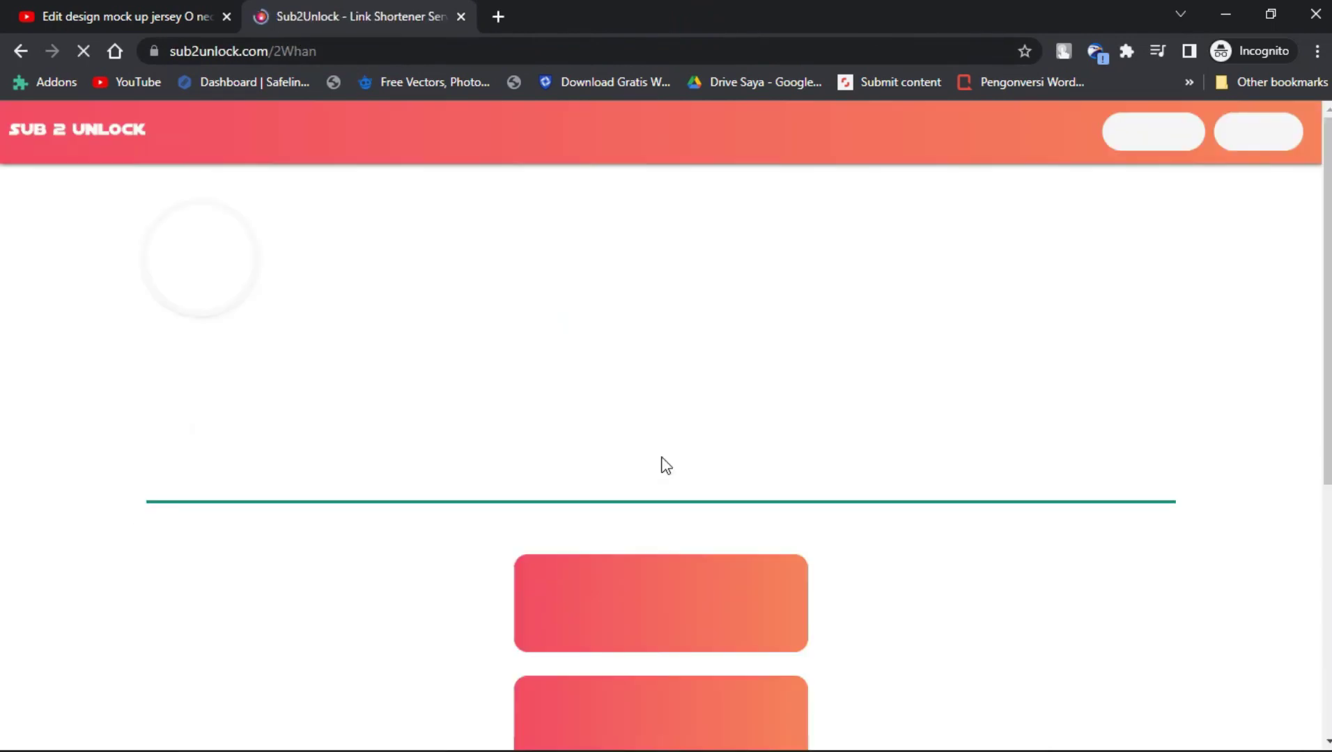
Step: Complete the Subscribe task by visiting the creator's YouTube channel and trying to subscribe, then close the channel tab
{"action": "scroll", "coordinate": [529, 428], "scroll_direction": "down", "scroll_amount": 1}
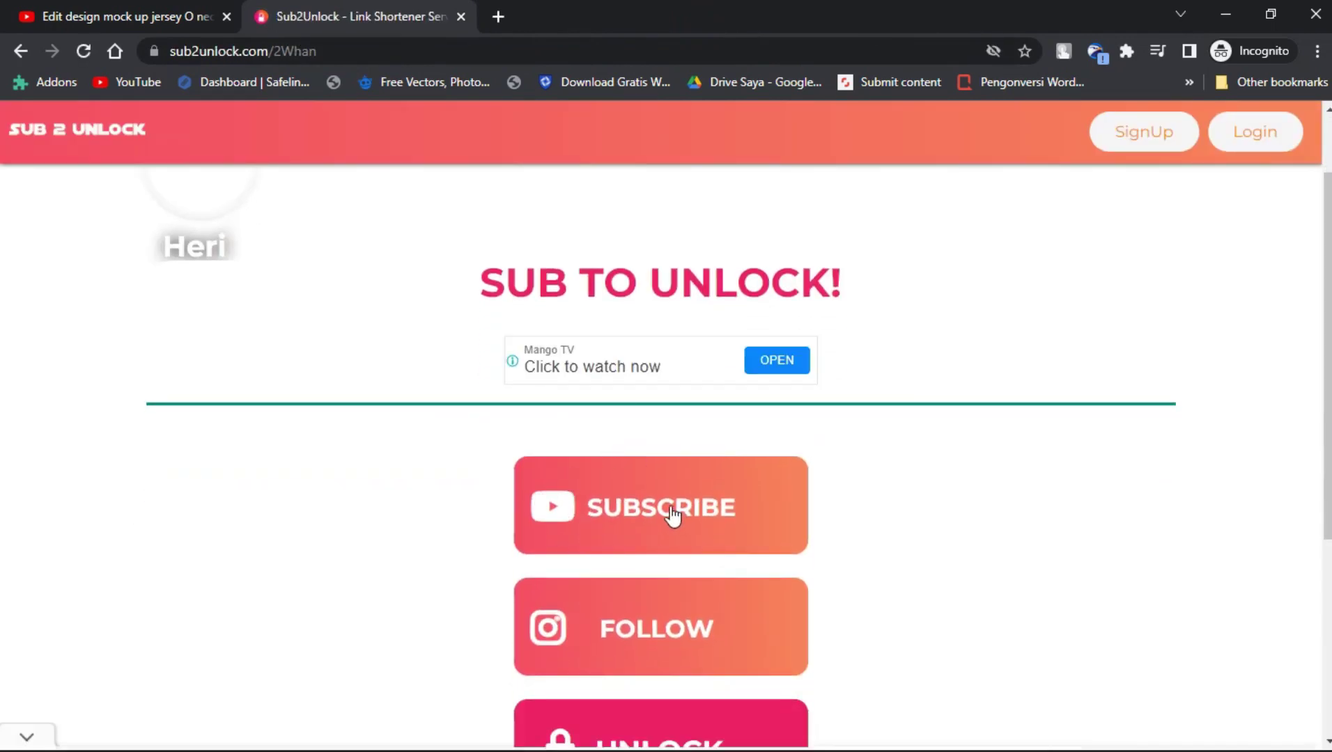
{"action": "left_click", "coordinate": [648, 495]}
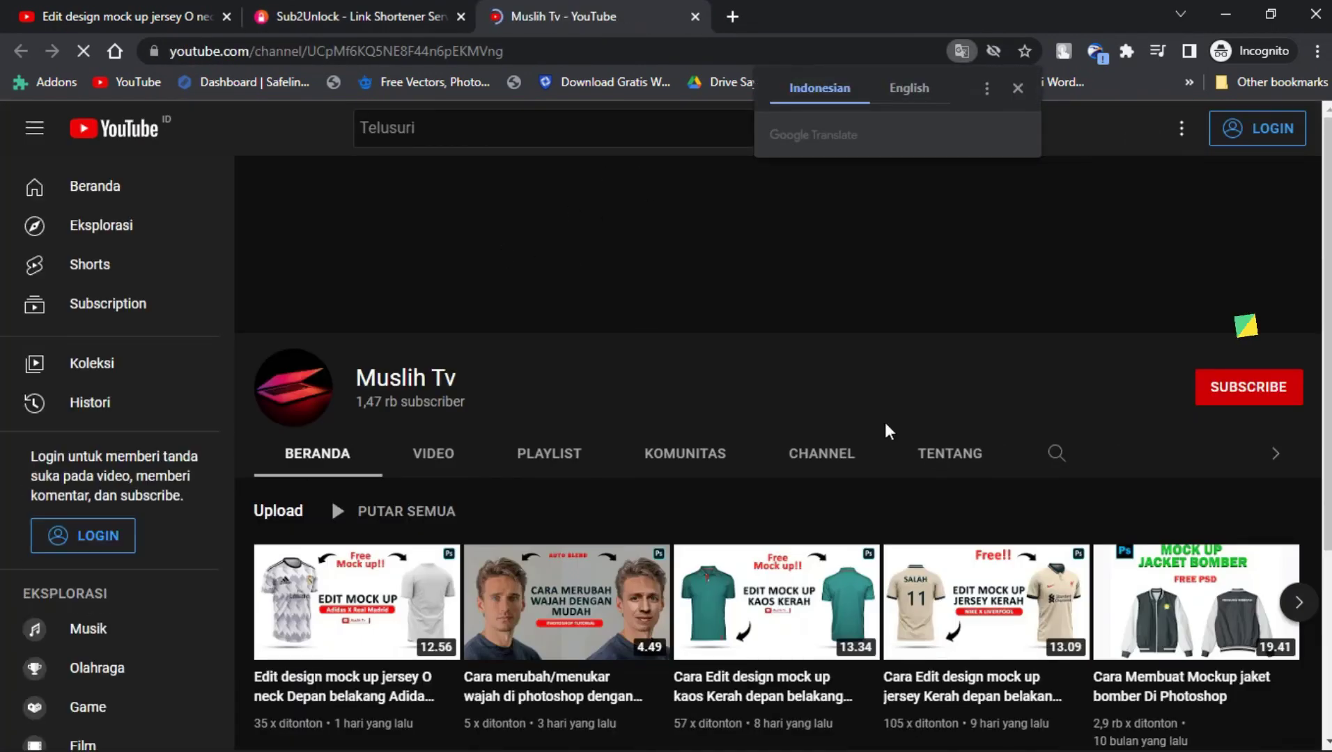
{"action": "left_click", "coordinate": [1231, 390]}
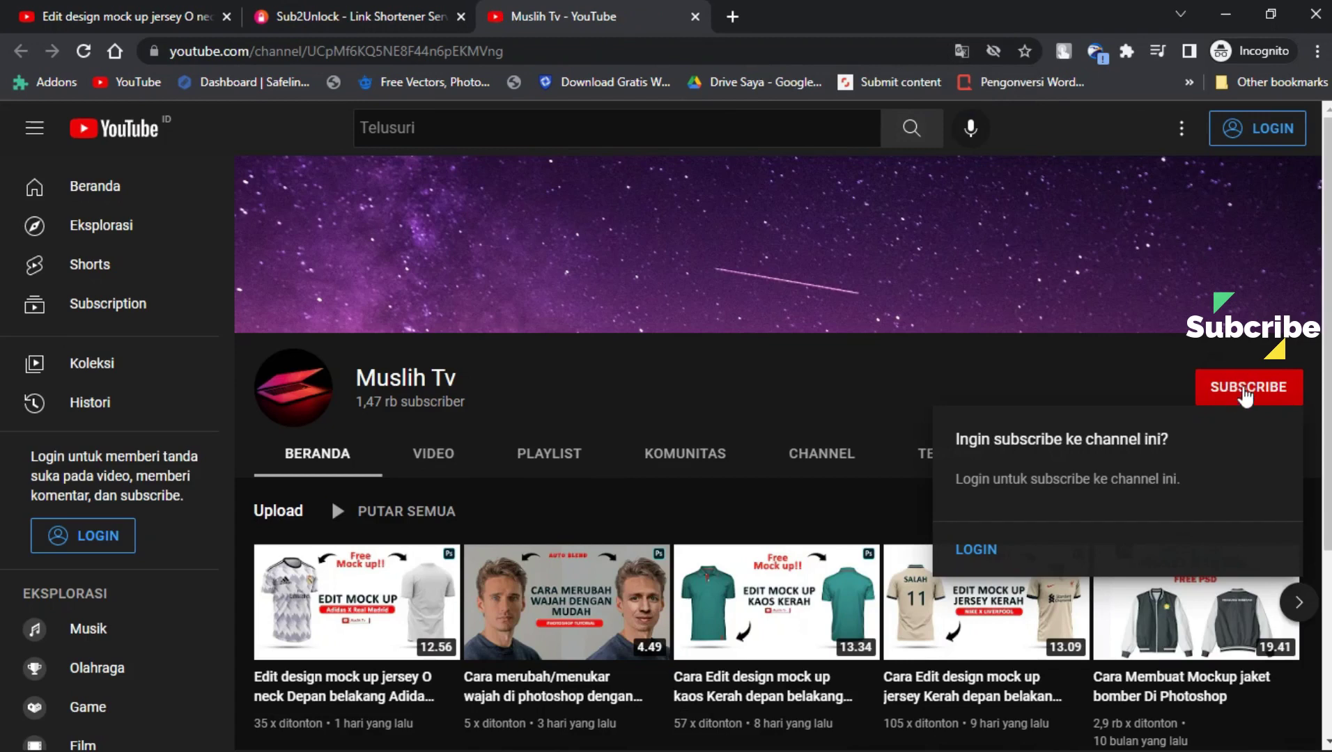
{"action": "left_click", "coordinate": [1238, 395]}
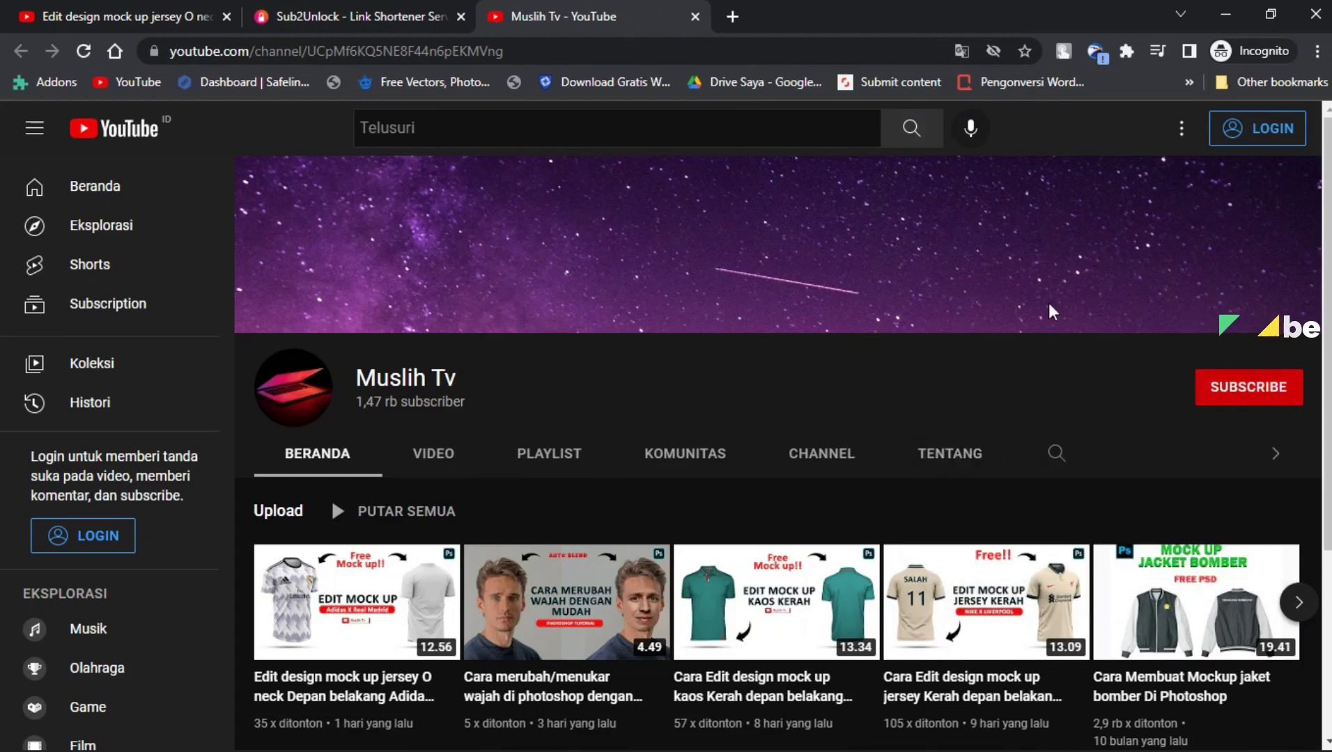
{"action": "left_click", "coordinate": [694, 16]}
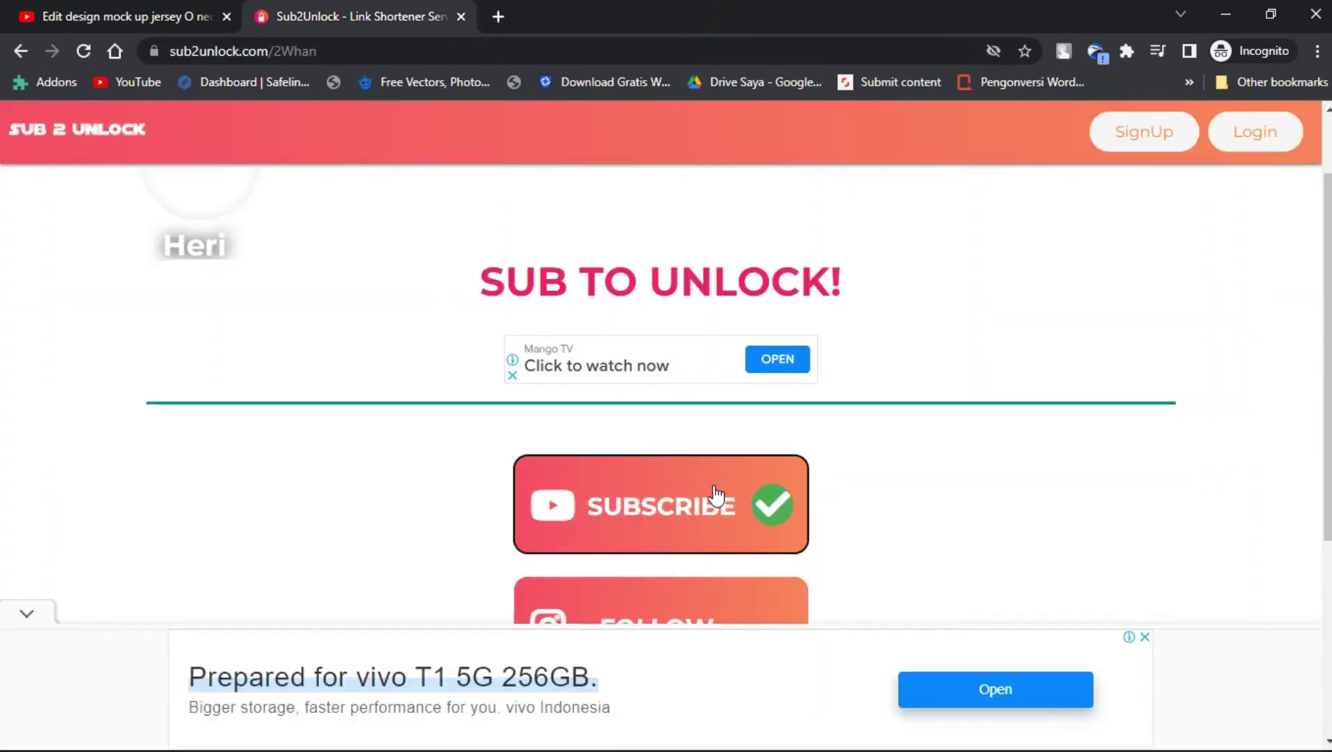
Step: Complete the Follow task by visiting the creator's Instagram profile and trying to follow it, then close the profile tab
{"action": "scroll", "coordinate": [714, 496], "scroll_direction": "down", "scroll_amount": 3}
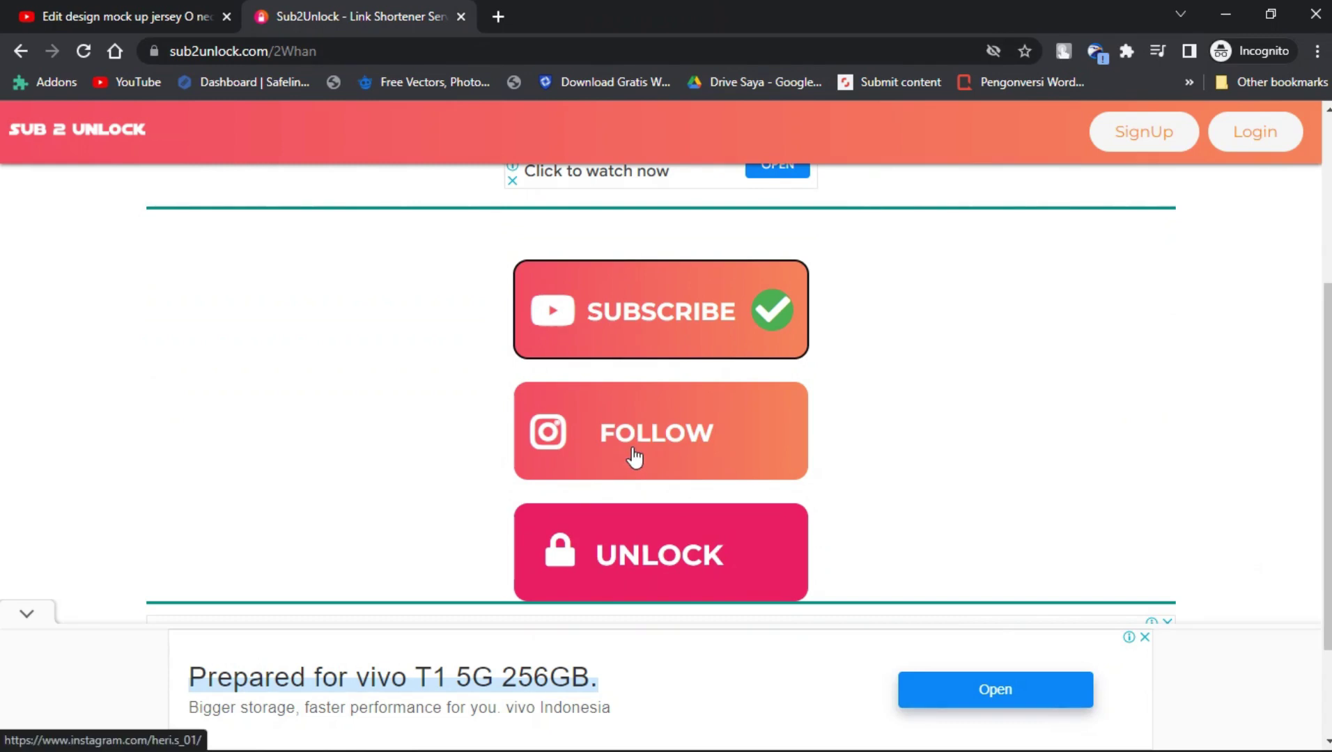
{"action": "left_click", "coordinate": [662, 423]}
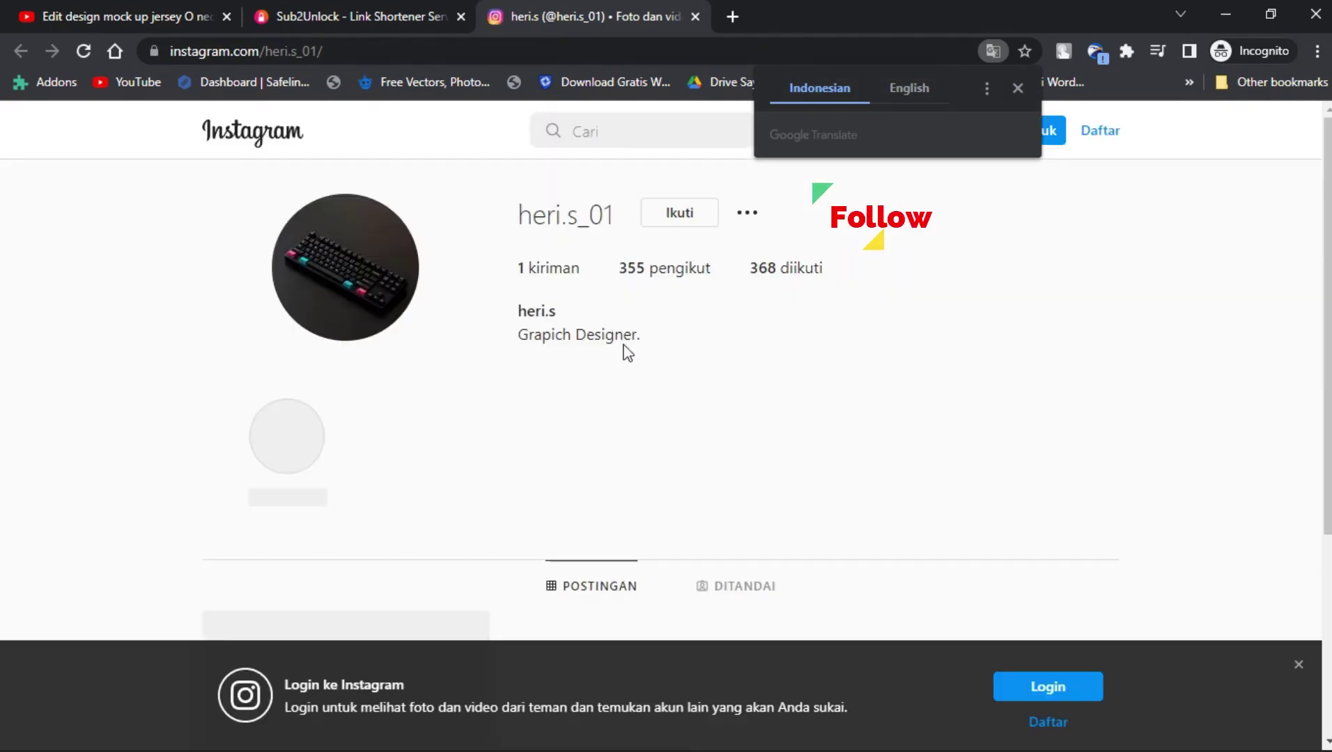
{"action": "left_click", "coordinate": [677, 222]}
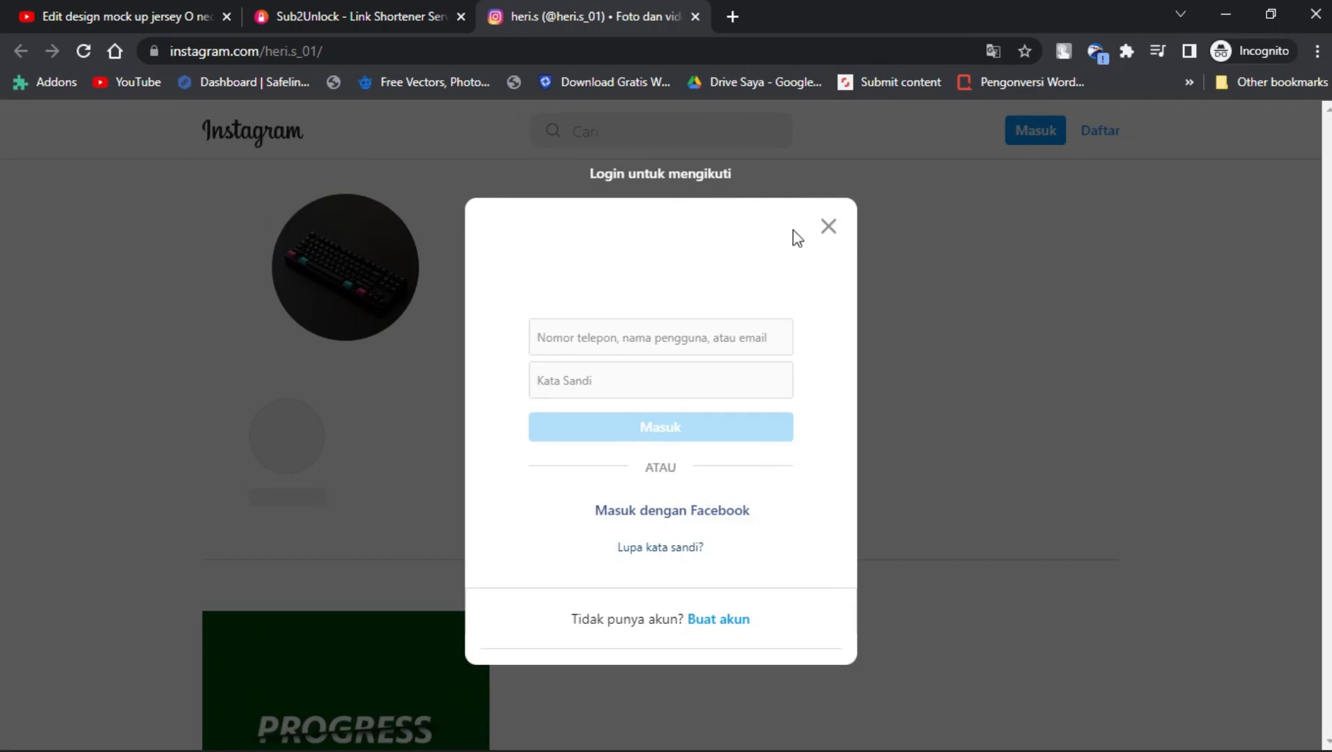
{"action": "left_click", "coordinate": [843, 230]}
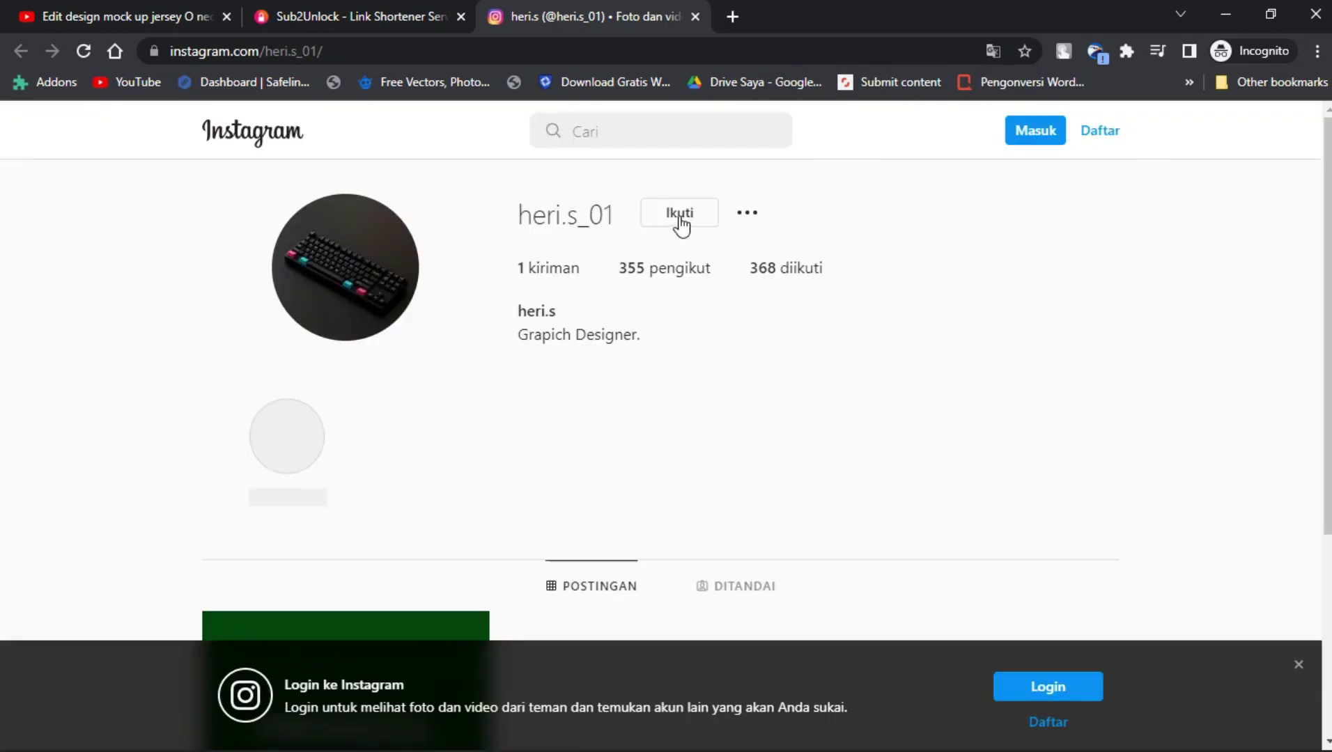
{"action": "left_click", "coordinate": [695, 16]}
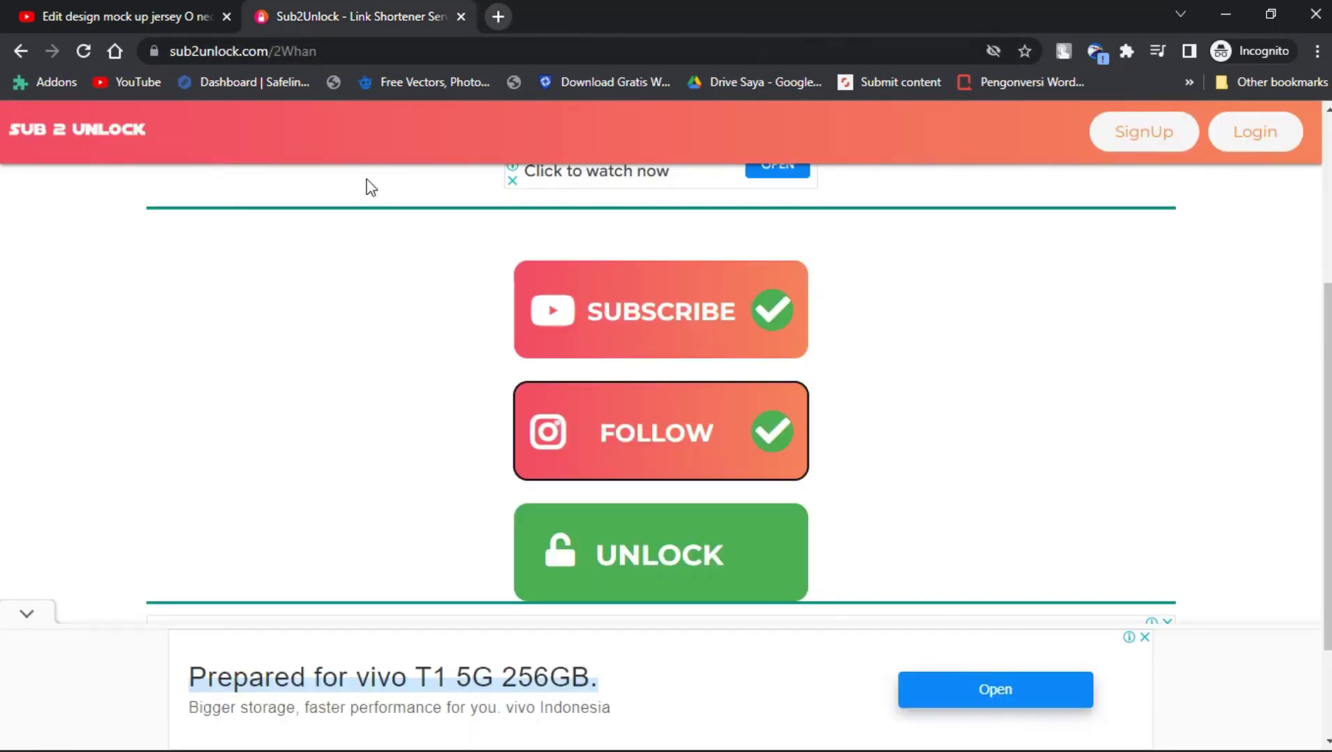
Step: Unlock the Sub2Unlock link and open the Google Drive folder with the mockup files
{"action": "left_click", "coordinate": [681, 563]}
{"action": "scroll", "coordinate": [677, 551], "scroll_direction": "down", "scroll_amount": 1}
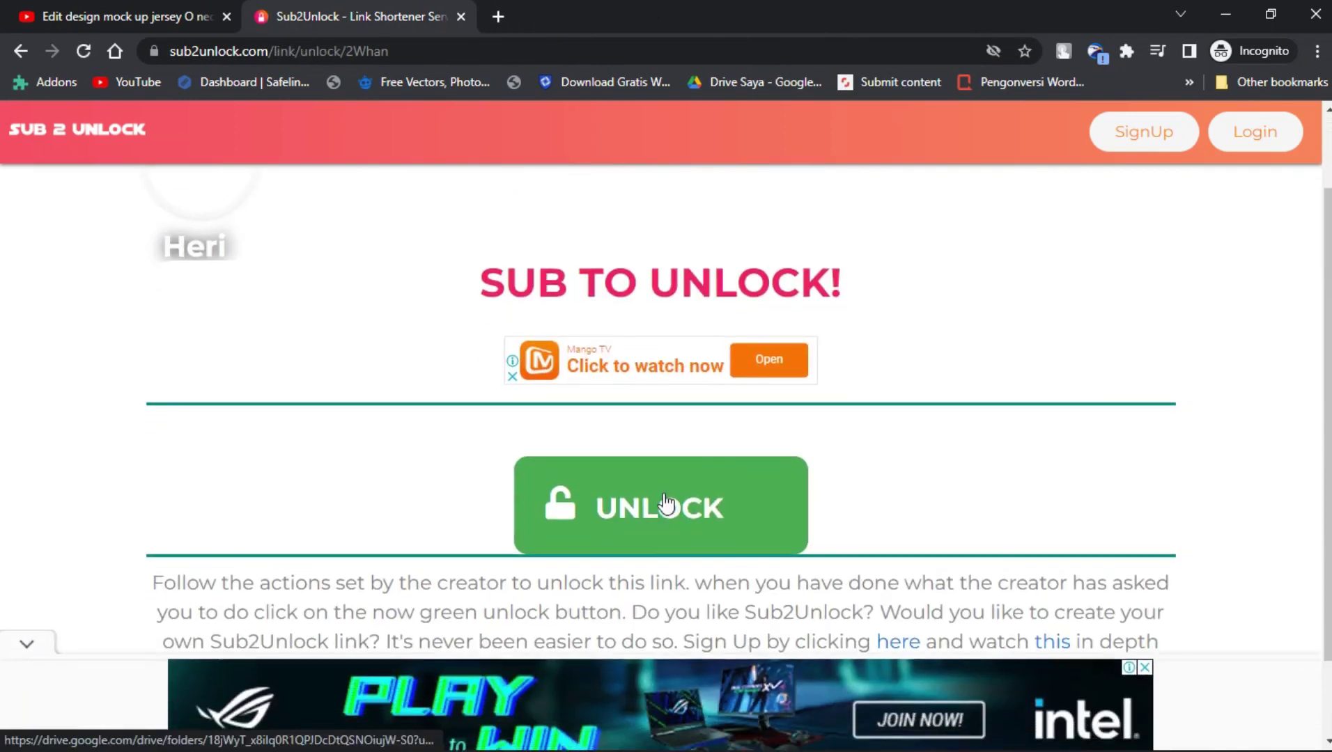
{"action": "left_click", "coordinate": [663, 488]}
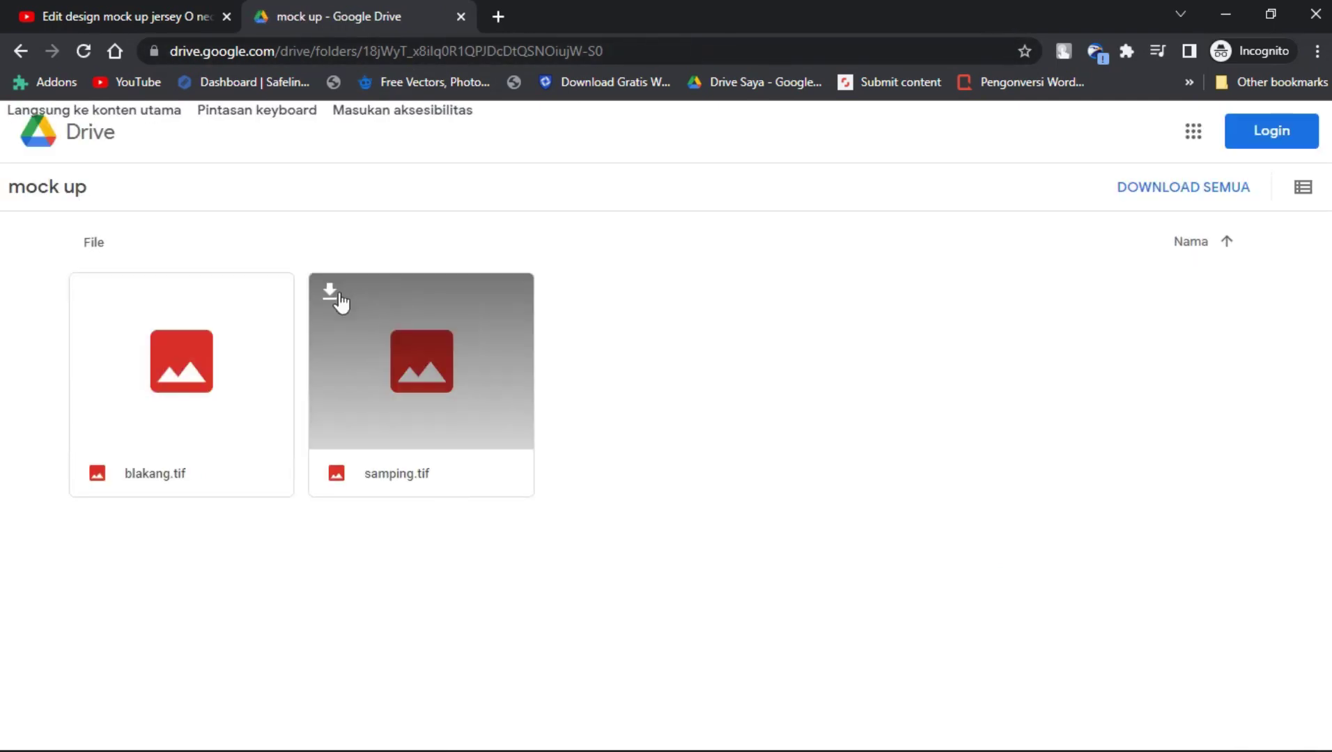
{"action": "left_click", "coordinate": [1171, 188]}
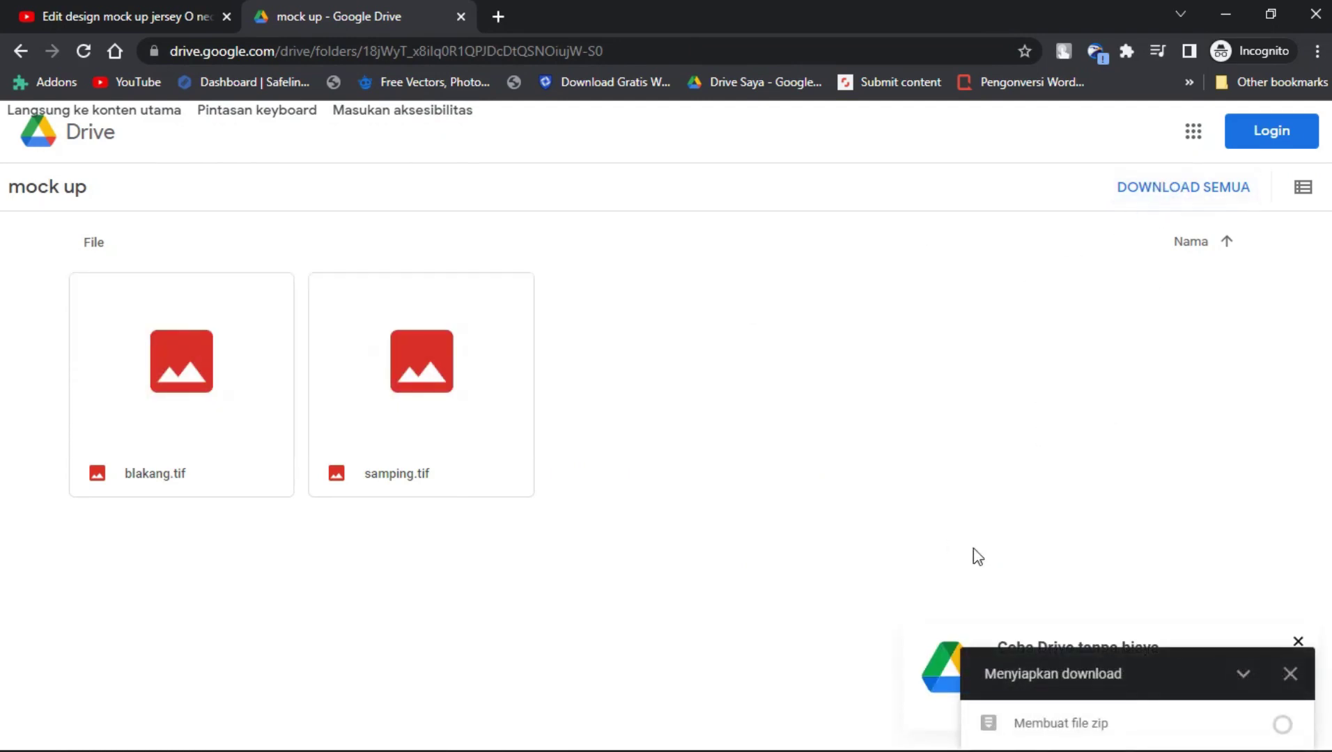
{"action": "left_click", "coordinate": [1290, 674]}
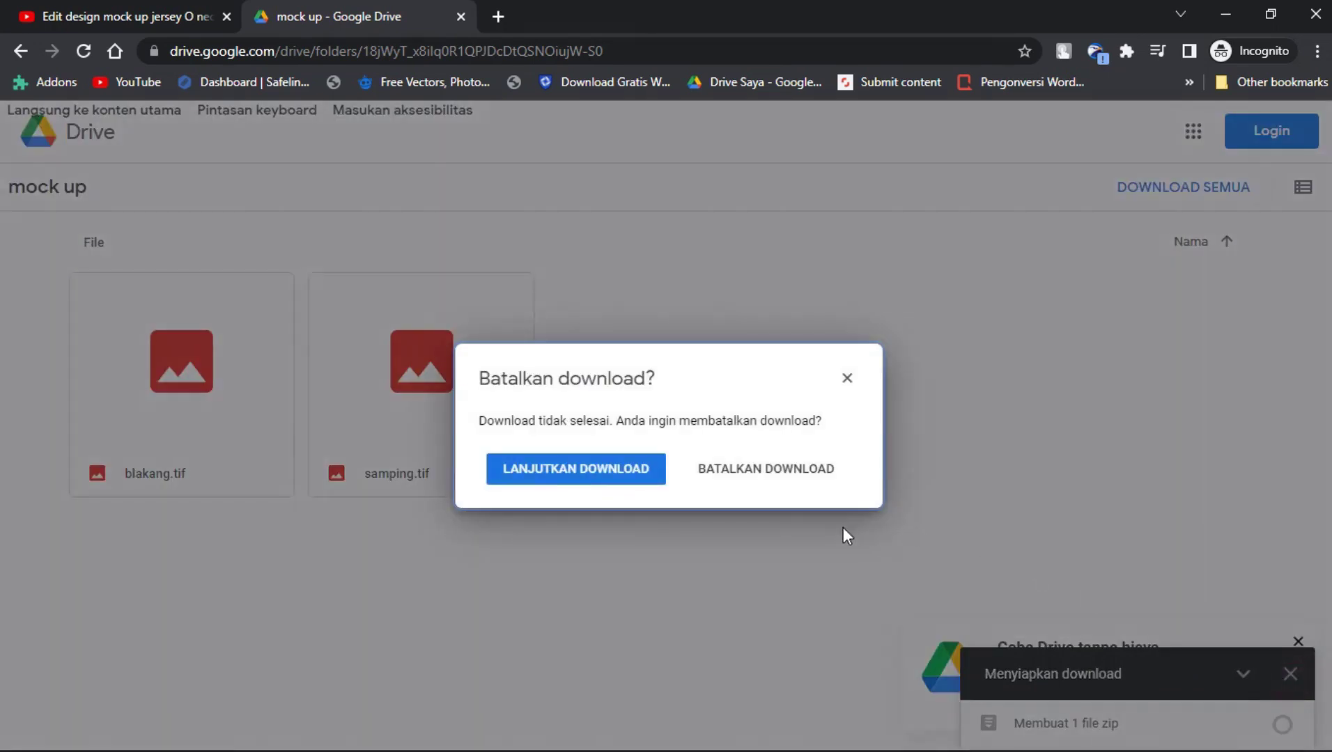
{"action": "left_click", "coordinate": [751, 467]}
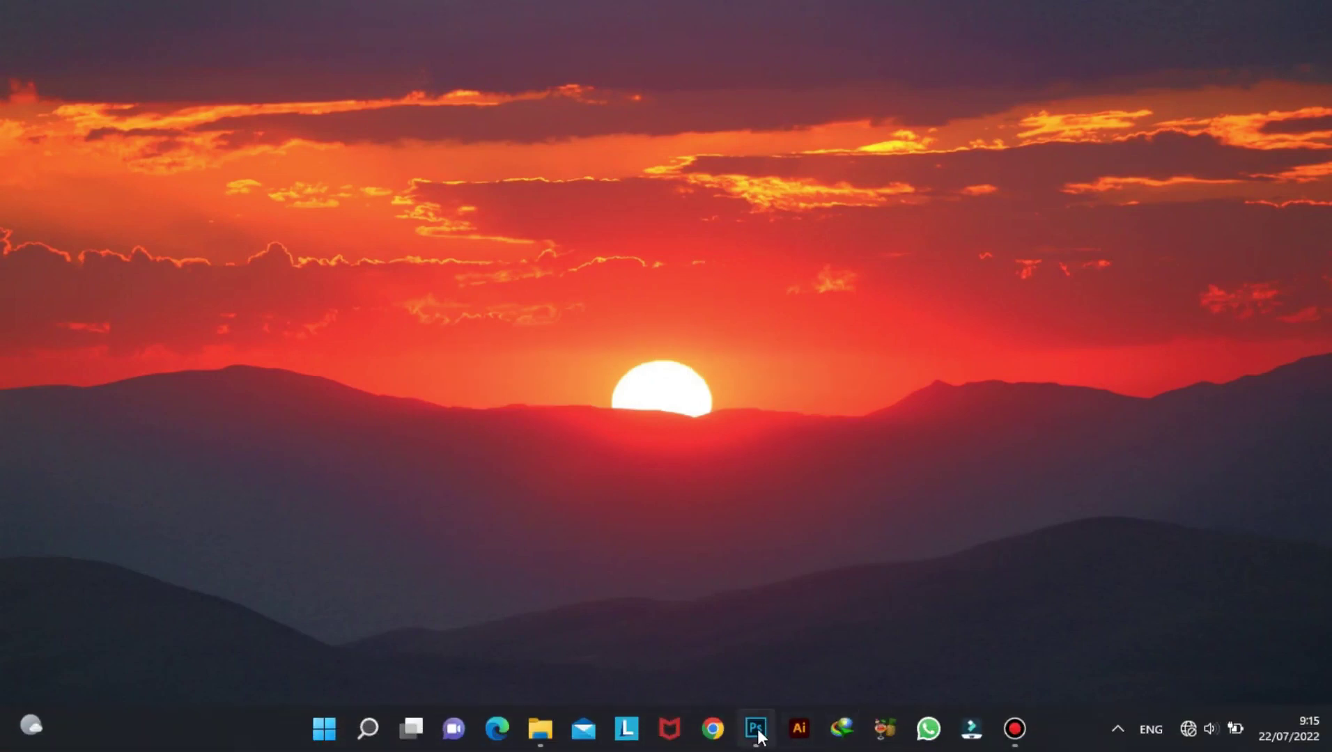
Step: Switch to Photoshop and open front.tif from the Shirt Mock up folder
{"action": "left_click", "coordinate": [756, 729]}
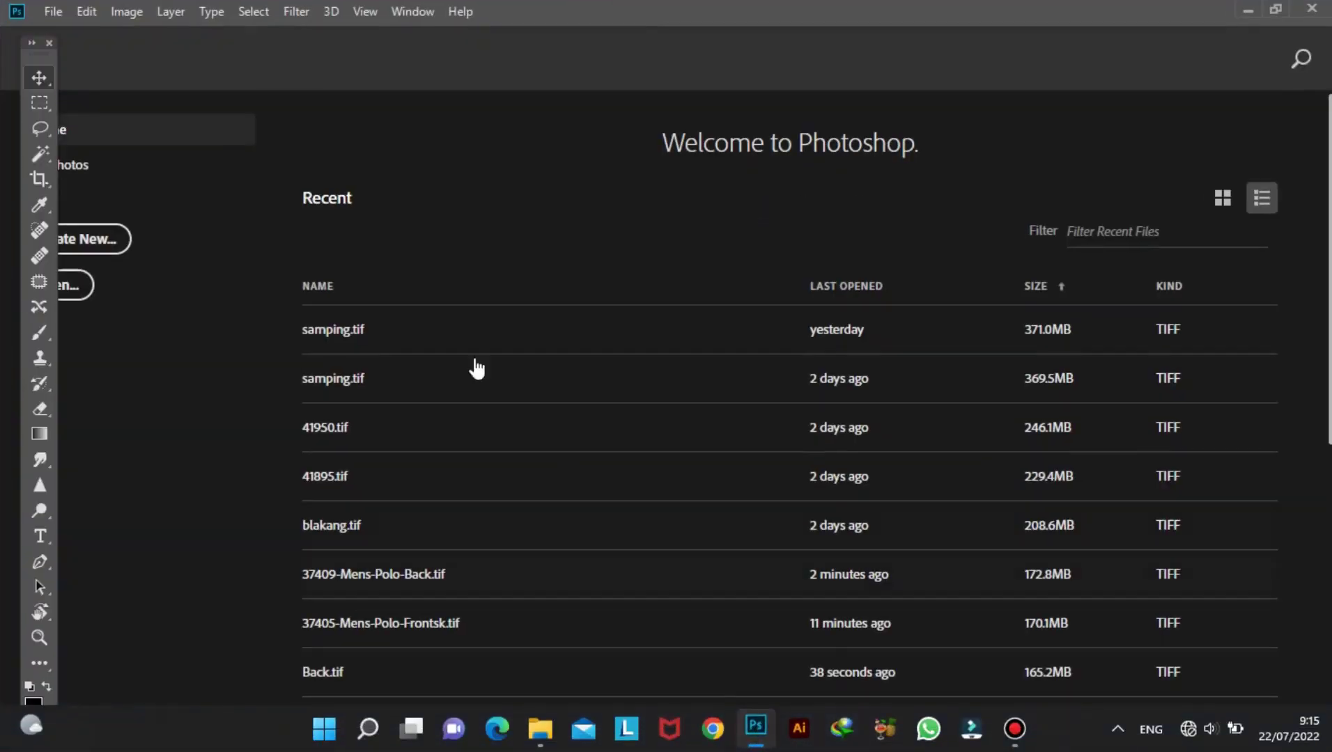
{"action": "left_click", "coordinate": [53, 18]}
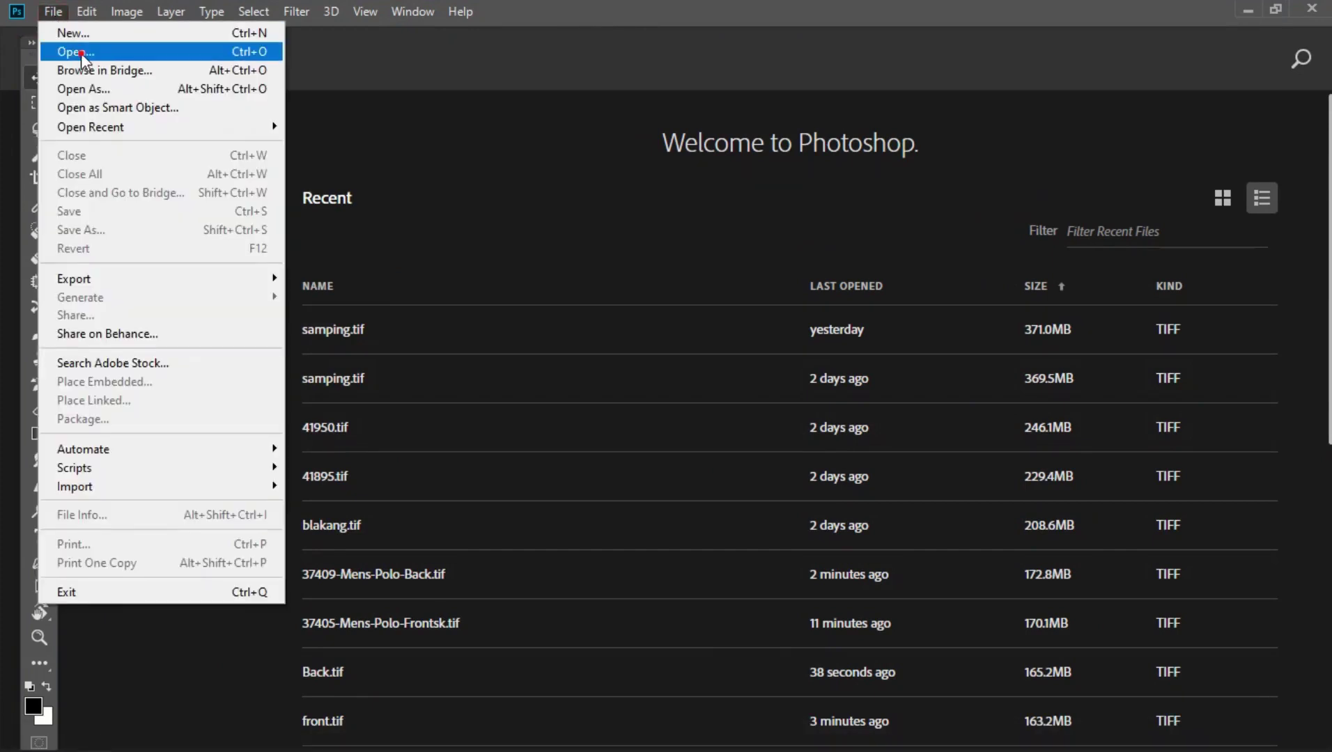
{"action": "left_click", "coordinate": [81, 53]}
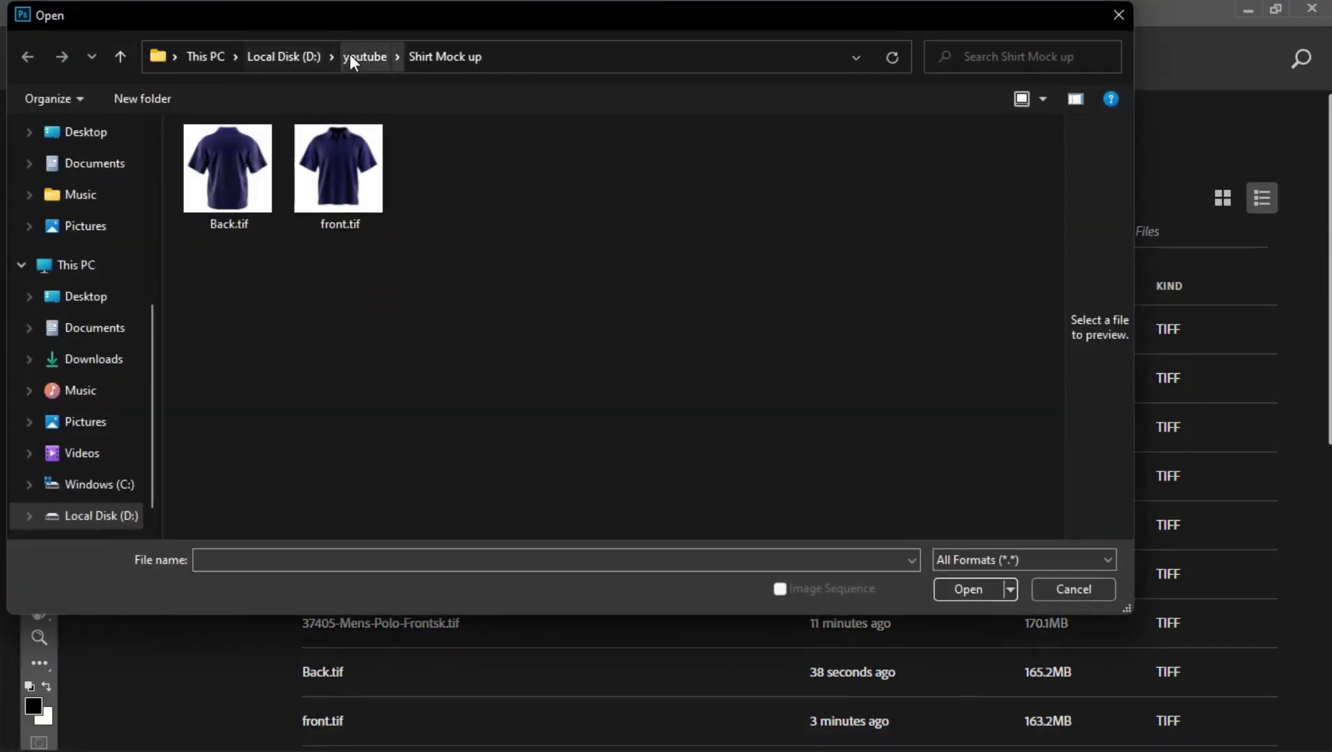
{"action": "left_click", "coordinate": [350, 55]}
{"action": "double_click", "coordinate": [894, 173]}
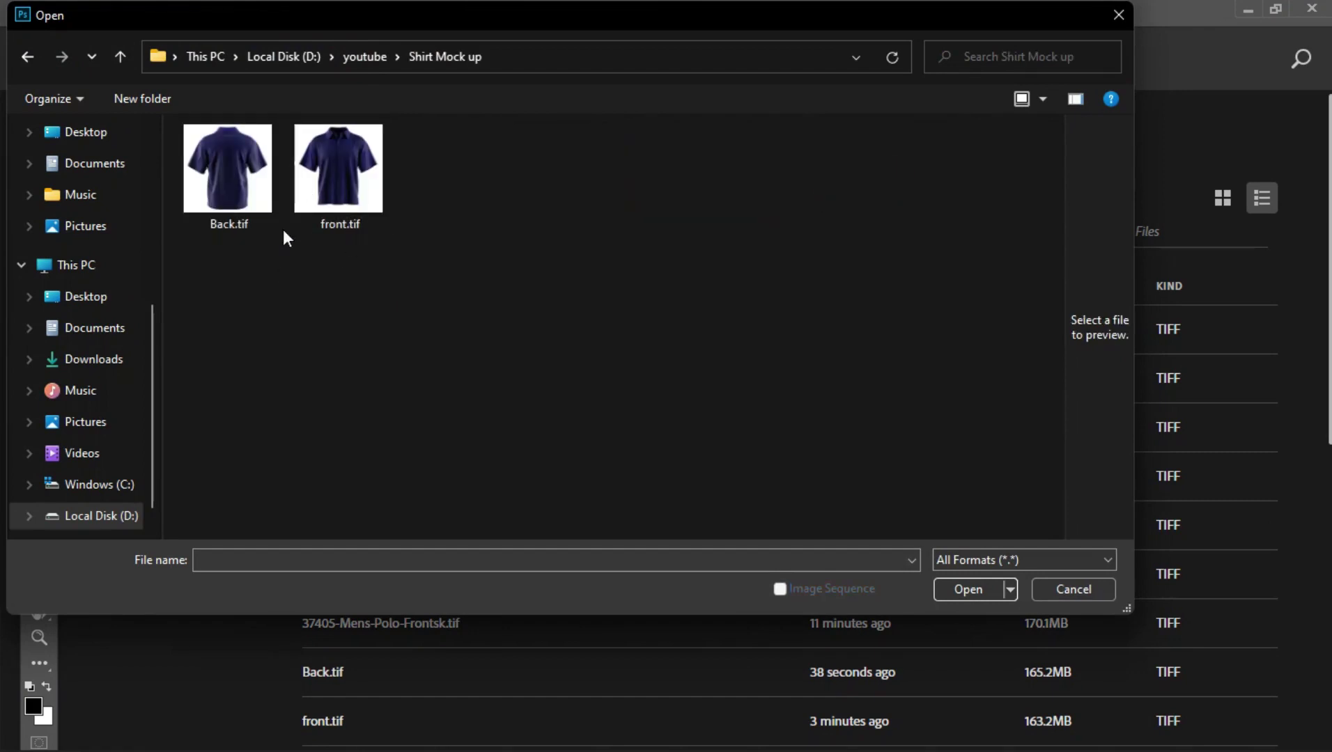
{"action": "double_click", "coordinate": [346, 170]}
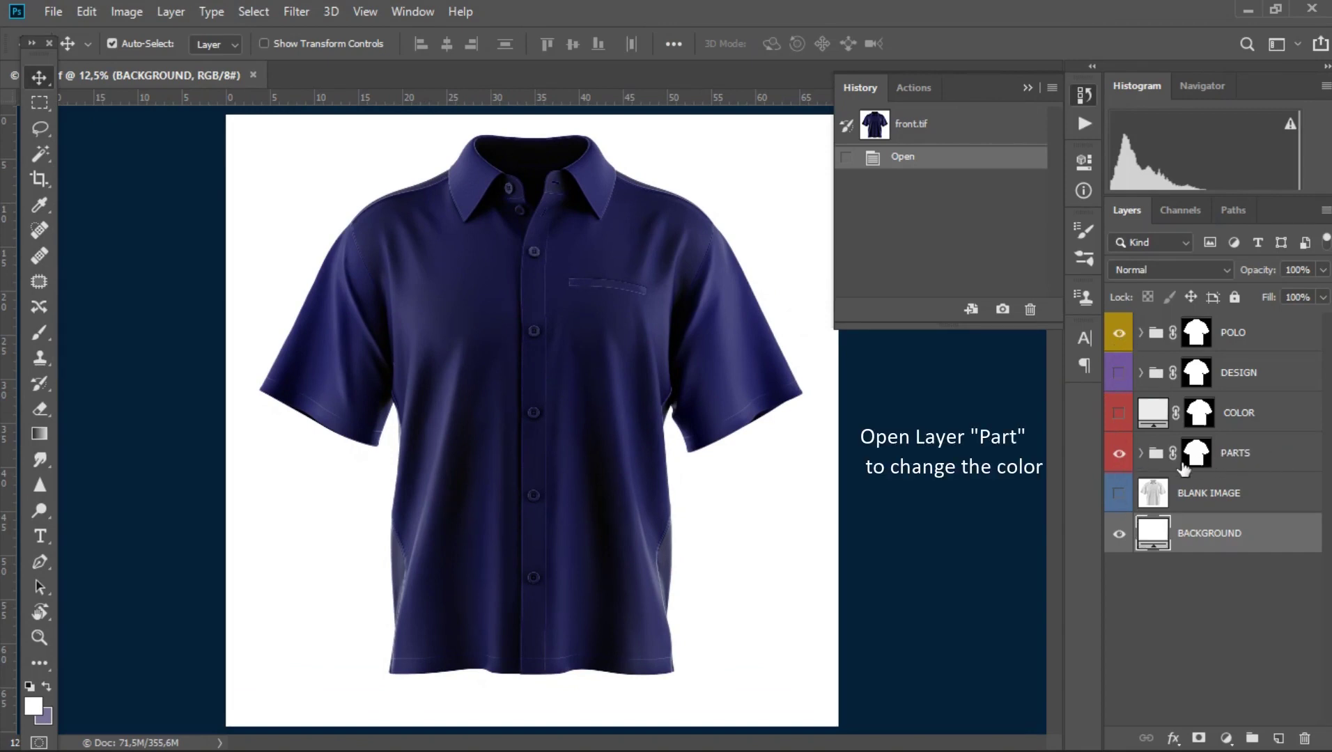
Step: Expand the PARTS layer group and look through its layers down to FRONT
{"action": "left_click", "coordinate": [1142, 454]}
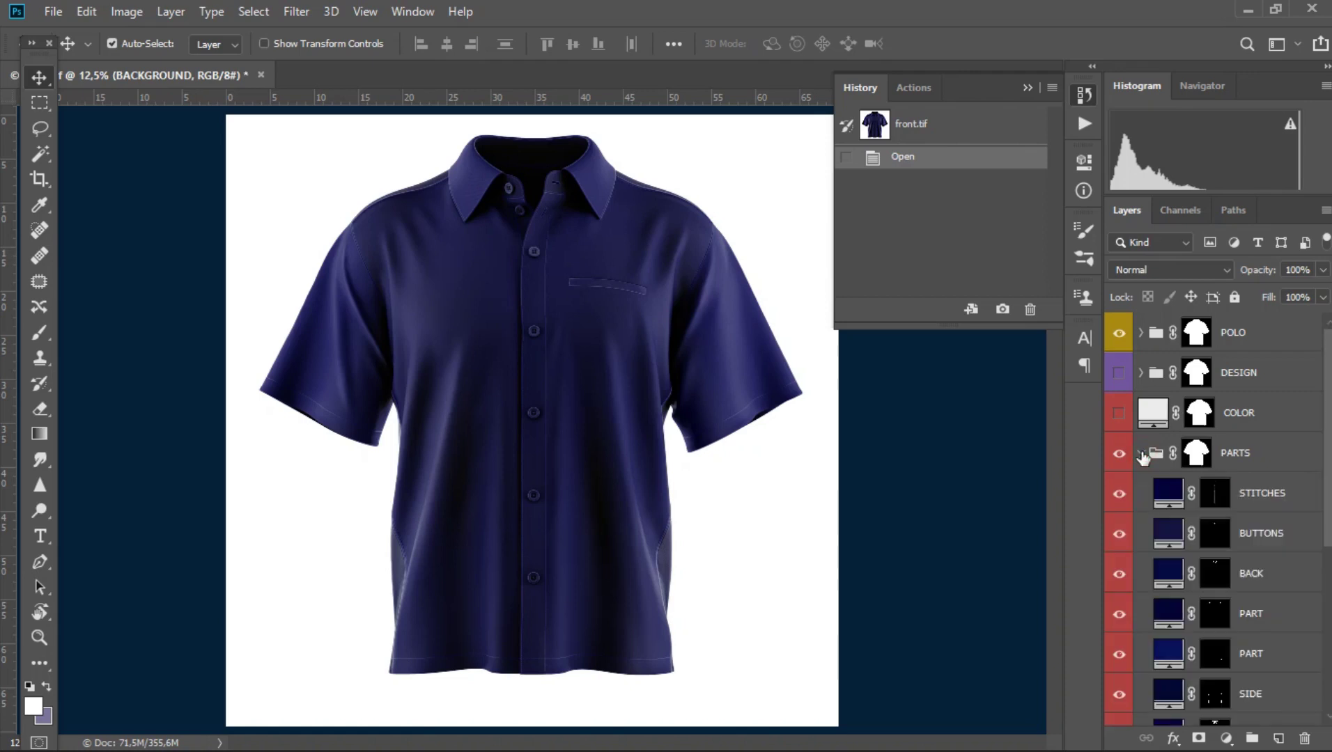
{"action": "scroll", "coordinate": [1178, 515], "scroll_direction": "down", "scroll_amount": 8}
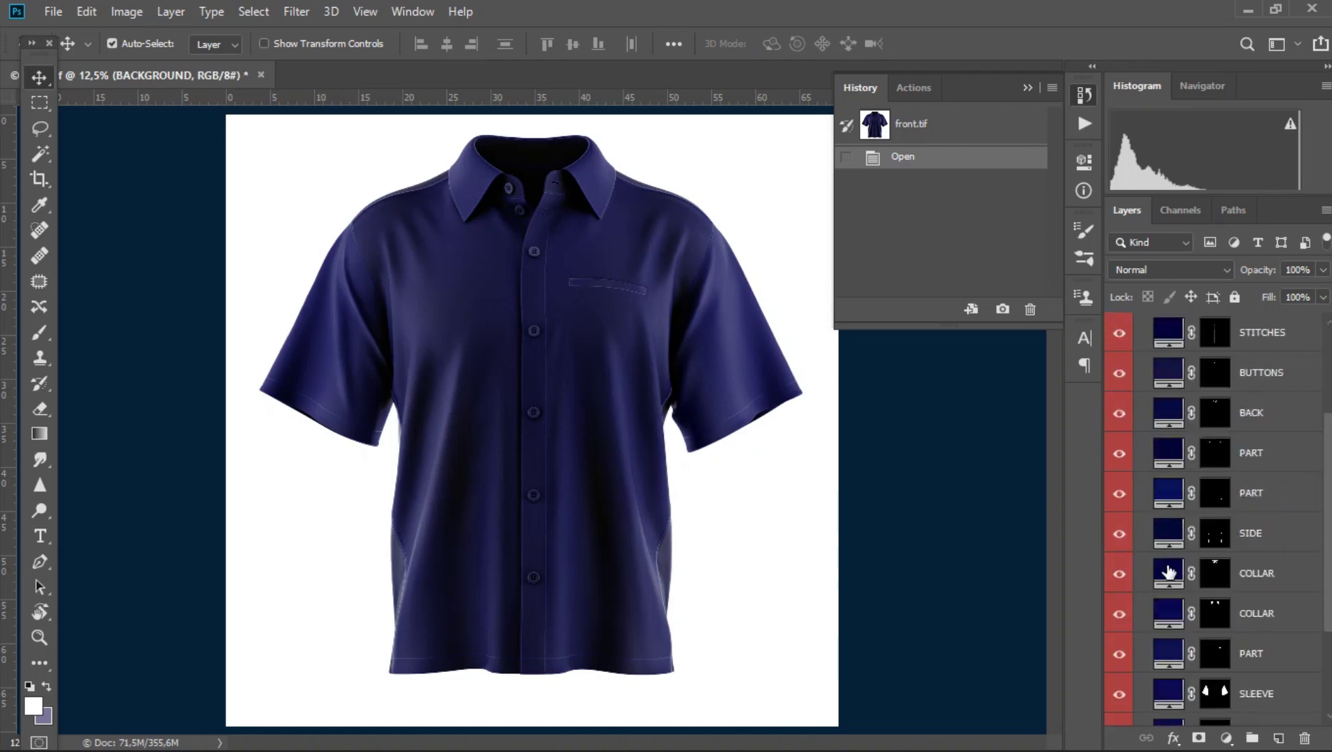
{"action": "scroll", "coordinate": [1173, 488], "scroll_direction": "up", "scroll_amount": 1}
{"action": "scroll", "coordinate": [1179, 575], "scroll_direction": "down", "scroll_amount": 1}
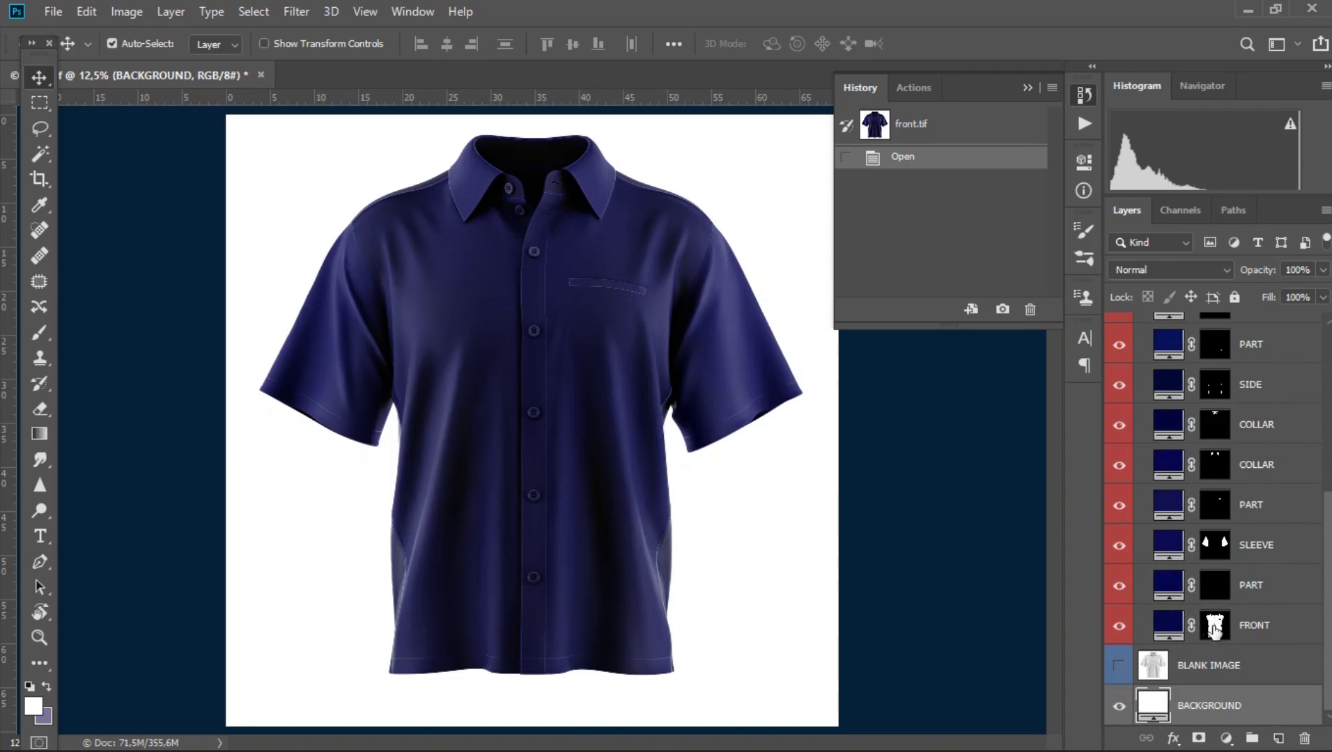
Step: Toggle the FRONT layer's visibility off and on to identify which area of the shirt it covers
{"action": "left_click", "coordinate": [1119, 627]}
{"action": "left_click", "coordinate": [1119, 627]}
{"action": "left_click", "coordinate": [1120, 627]}
{"action": "left_click", "coordinate": [1120, 627]}
{"action": "left_click", "coordinate": [1119, 627]}
{"action": "left_click", "coordinate": [1120, 627]}
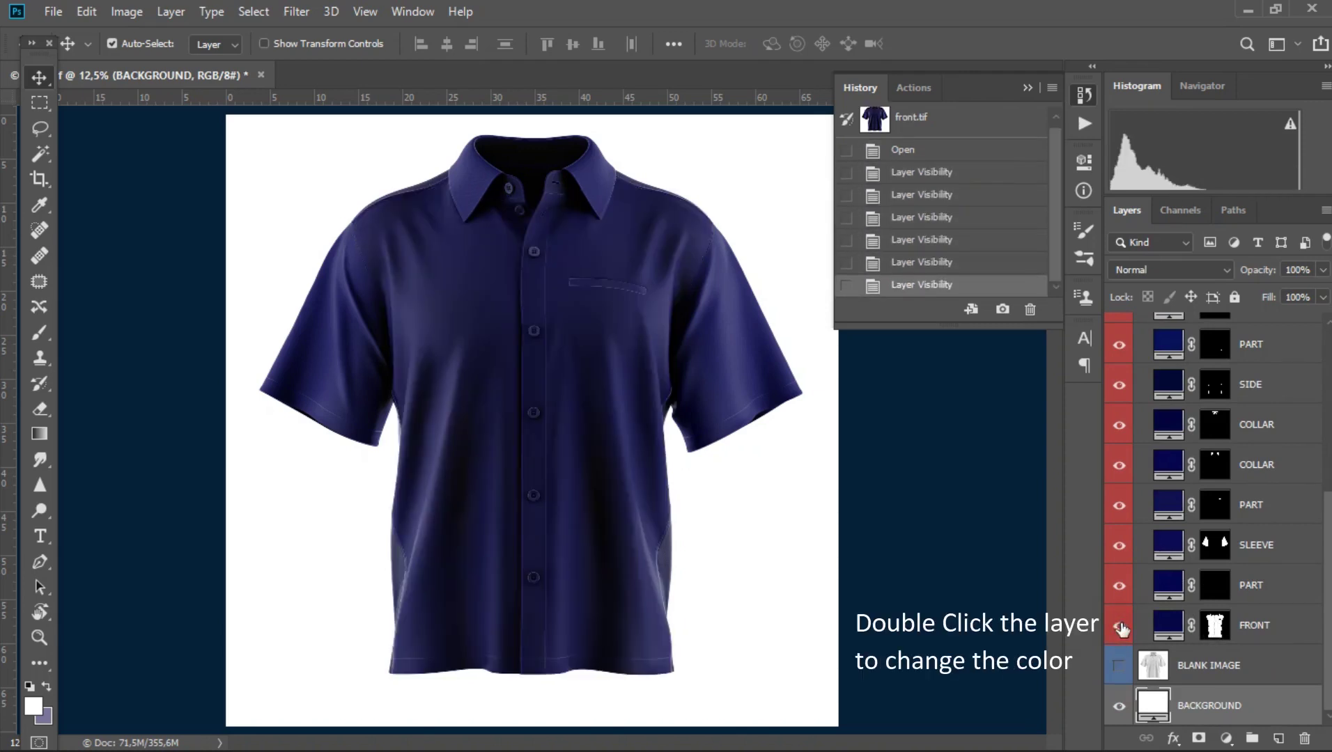
Step: Change the fill colour of the FRONT layer to green
{"action": "double_click", "coordinate": [1172, 627]}
{"action": "mouse_move", "coordinate": [974, 399]}
{"action": "left_mouse_down"}
{"action": "mouse_move", "coordinate": [972, 342]}
{"action": "mouse_move", "coordinate": [849, 301]}
{"action": "left_mouse_up"}
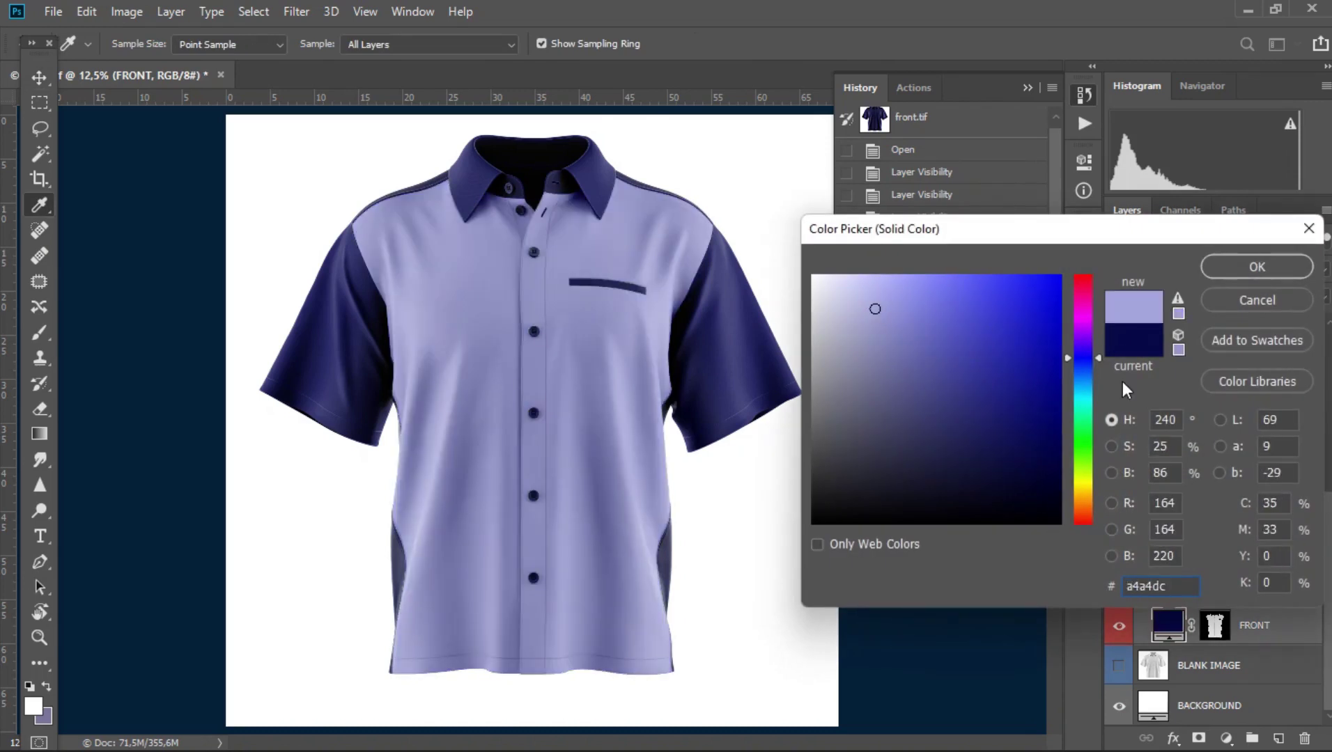
{"action": "left_click", "coordinate": [1071, 414]}
{"action": "mouse_move", "coordinate": [1005, 391]}
{"action": "left_mouse_down"}
{"action": "mouse_move", "coordinate": [976, 340]}
{"action": "mouse_move", "coordinate": [1050, 339]}
{"action": "mouse_move", "coordinate": [1054, 396]}
{"action": "mouse_move", "coordinate": [1036, 402]}
{"action": "left_mouse_up"}
{"action": "left_click", "coordinate": [1236, 267]}
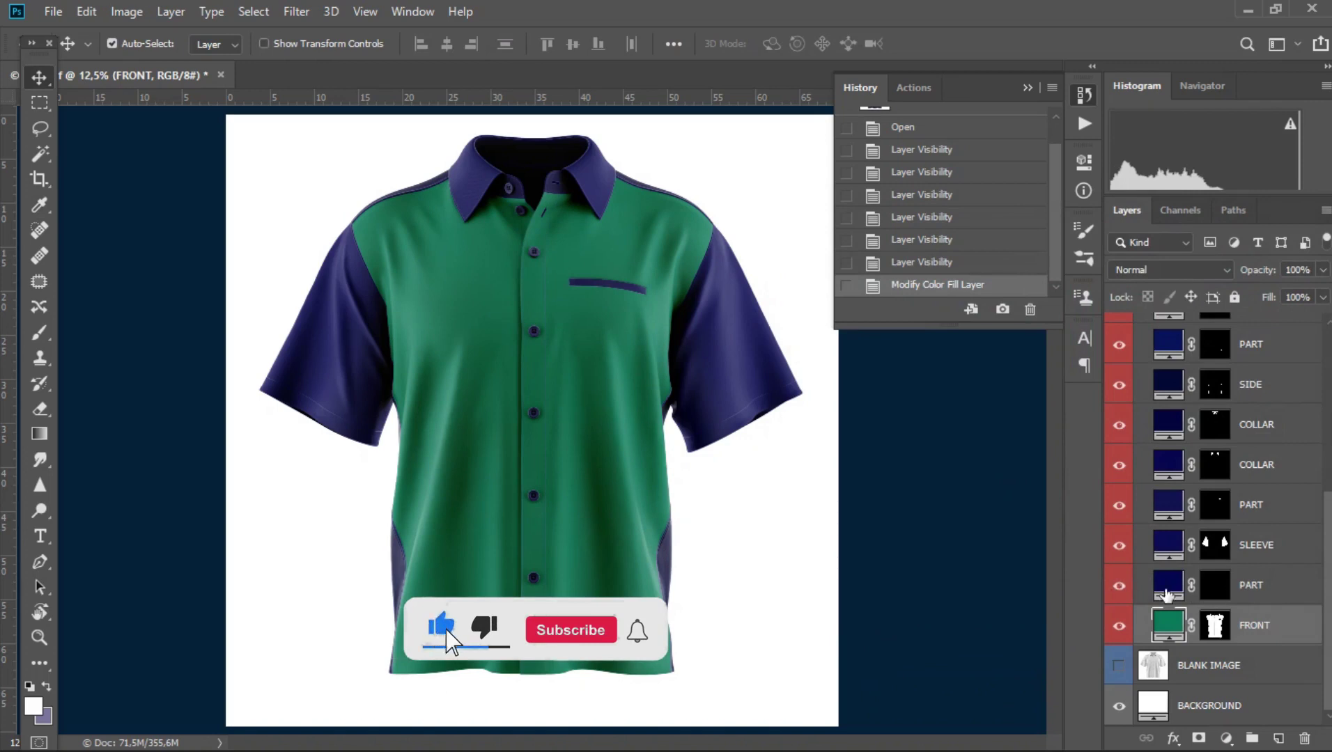
Step: Toggle the visibility of the PART layer directly above FRONT to identify which area of the shirt it covers
{"action": "left_click", "coordinate": [1168, 593]}
{"action": "left_click", "coordinate": [1117, 589]}
{"action": "left_click", "coordinate": [1117, 590]}
{"action": "left_click", "coordinate": [1117, 589]}
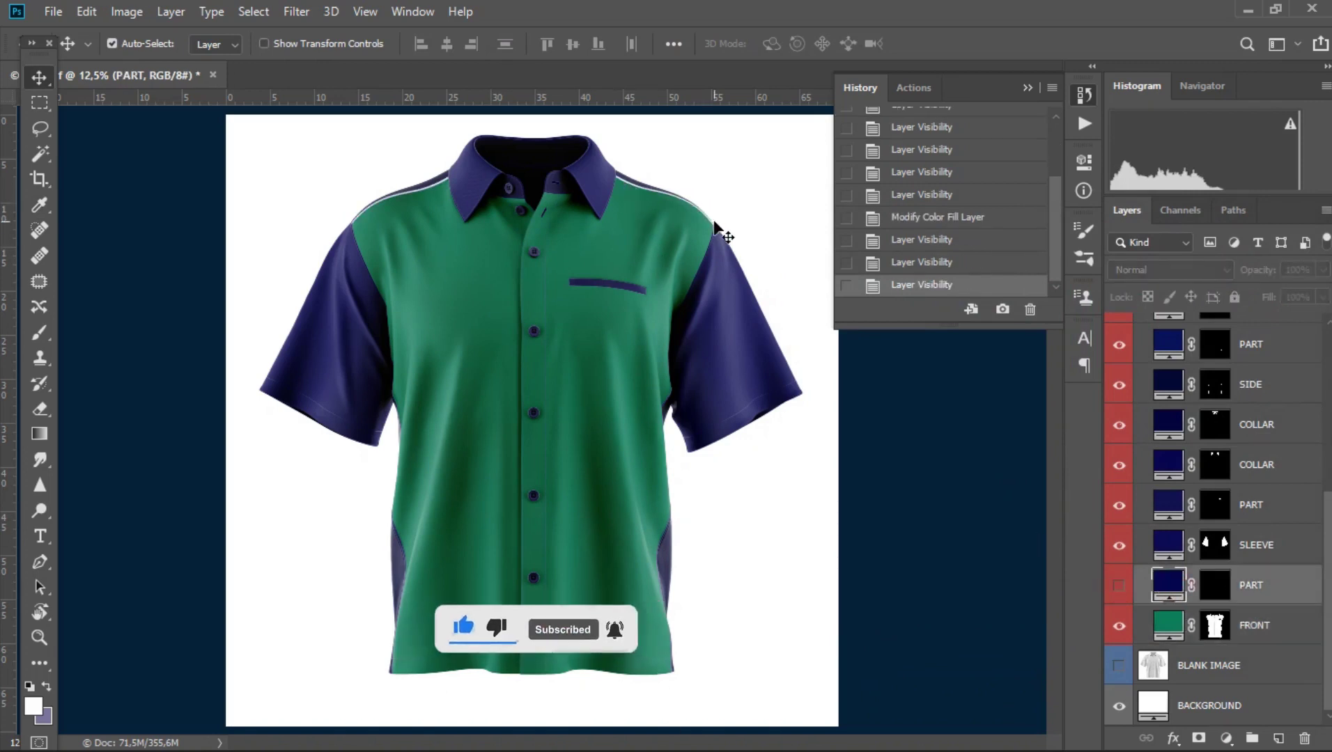
{"action": "left_click", "coordinate": [1120, 589]}
{"action": "left_click", "coordinate": [1119, 589]}
{"action": "left_click", "coordinate": [1120, 589]}
Step: Set the fill colour of the PART layer directly above FRONT to white (ffffff)
{"action": "double_click", "coordinate": [1163, 589]}
{"action": "left_click", "coordinate": [401, 200]}
{"action": "left_click", "coordinate": [689, 289]}
{"action": "left_click", "coordinate": [648, 246]}
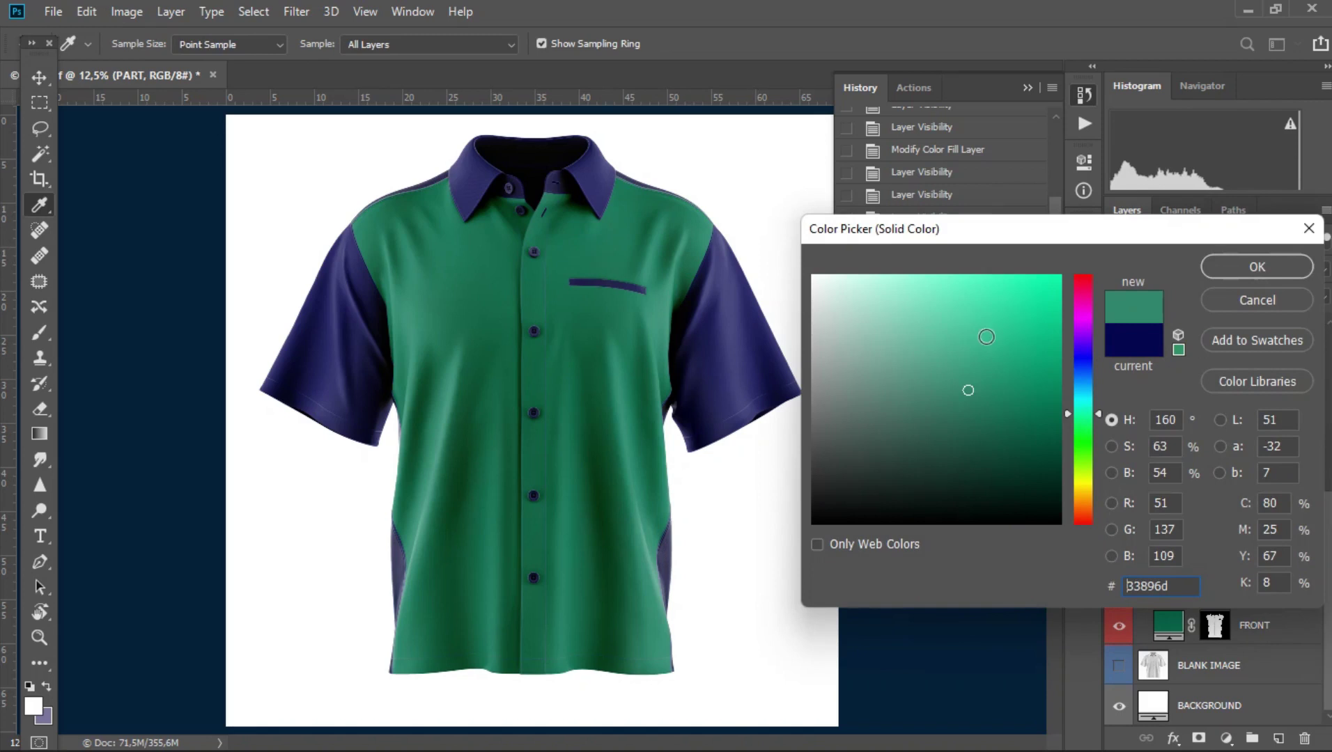
{"action": "left_click", "coordinate": [765, 261]}
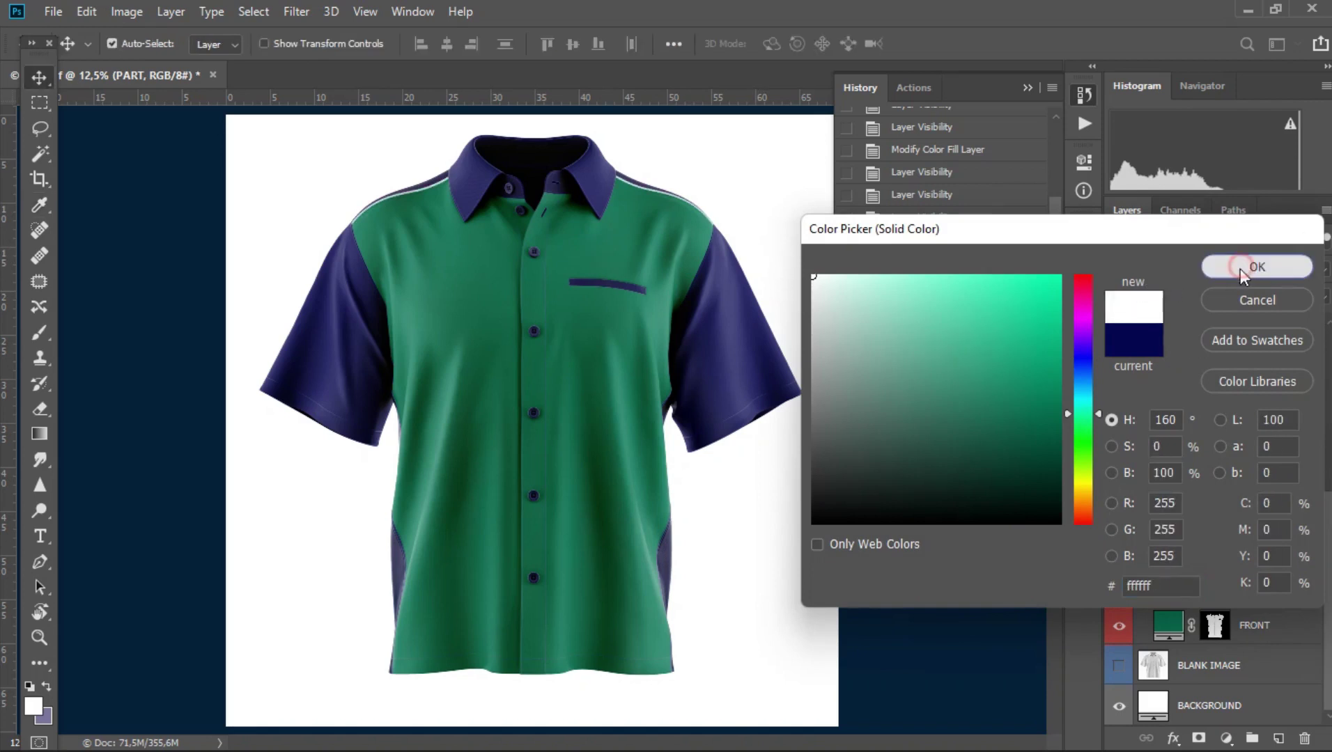
{"action": "left_click", "coordinate": [1251, 268]}
Step: Check the area covered by the SLEEVE layer by toggling its visibility, and set its fill colour to white (ffffff)
{"action": "left_click", "coordinate": [1158, 550]}
{"action": "left_click", "coordinate": [1121, 551]}
{"action": "left_click", "coordinate": [1121, 550]}
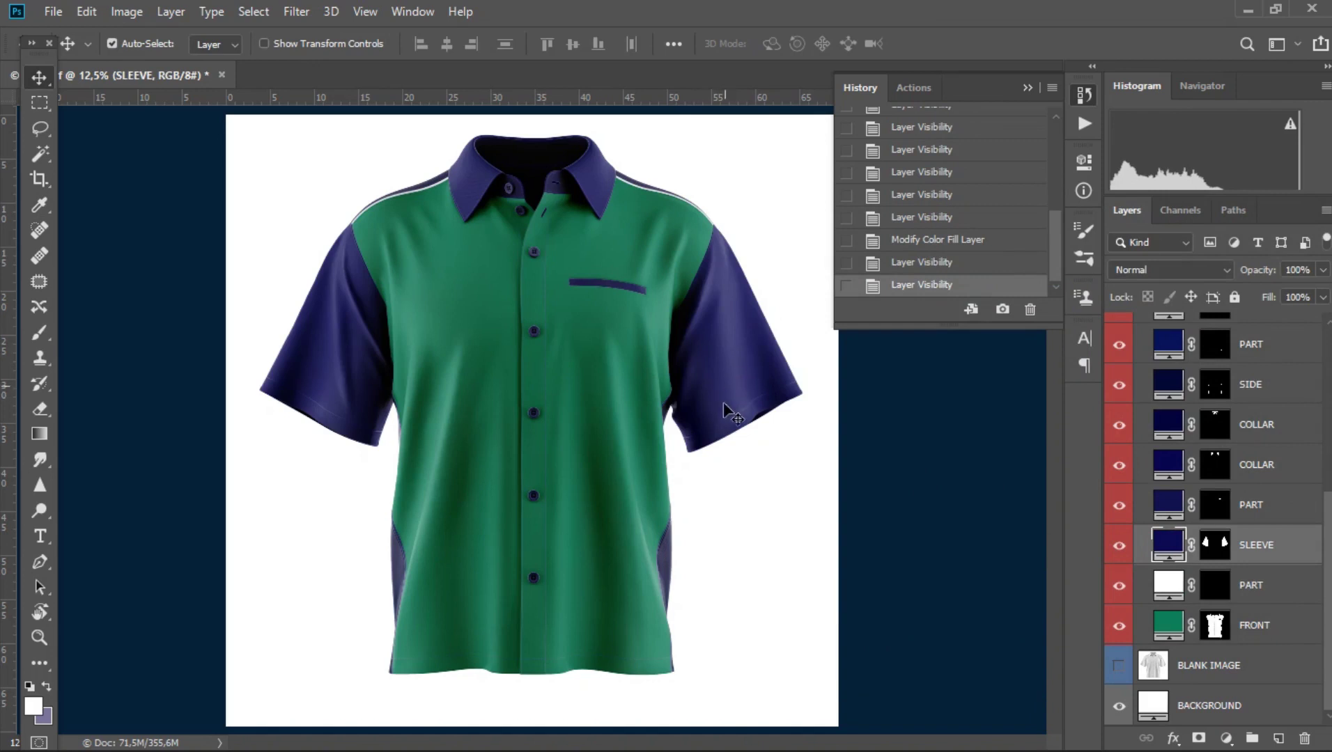
{"action": "left_click", "coordinate": [1119, 548]}
{"action": "left_click", "coordinate": [1122, 549]}
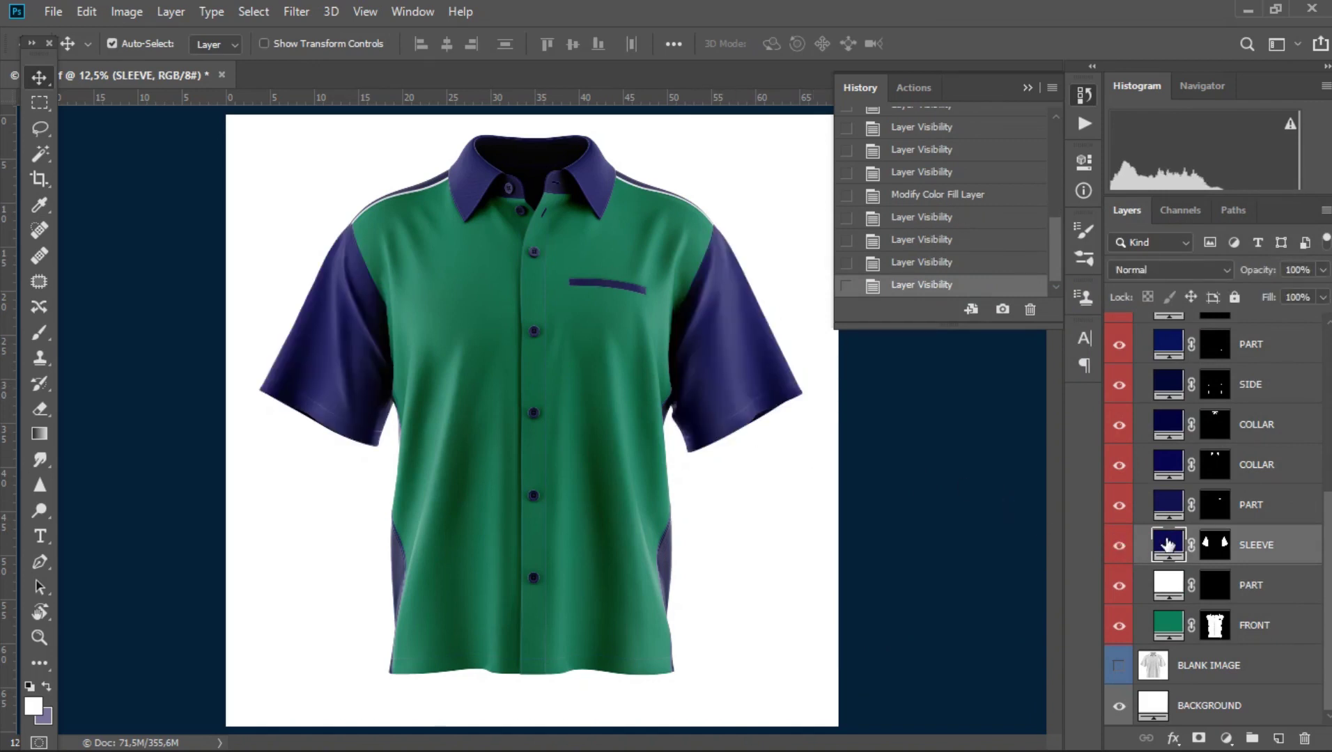
{"action": "double_click", "coordinate": [1169, 545]}
{"action": "left_click_drag", "start_coordinate": [987, 389], "coordinate": [787, 253]}
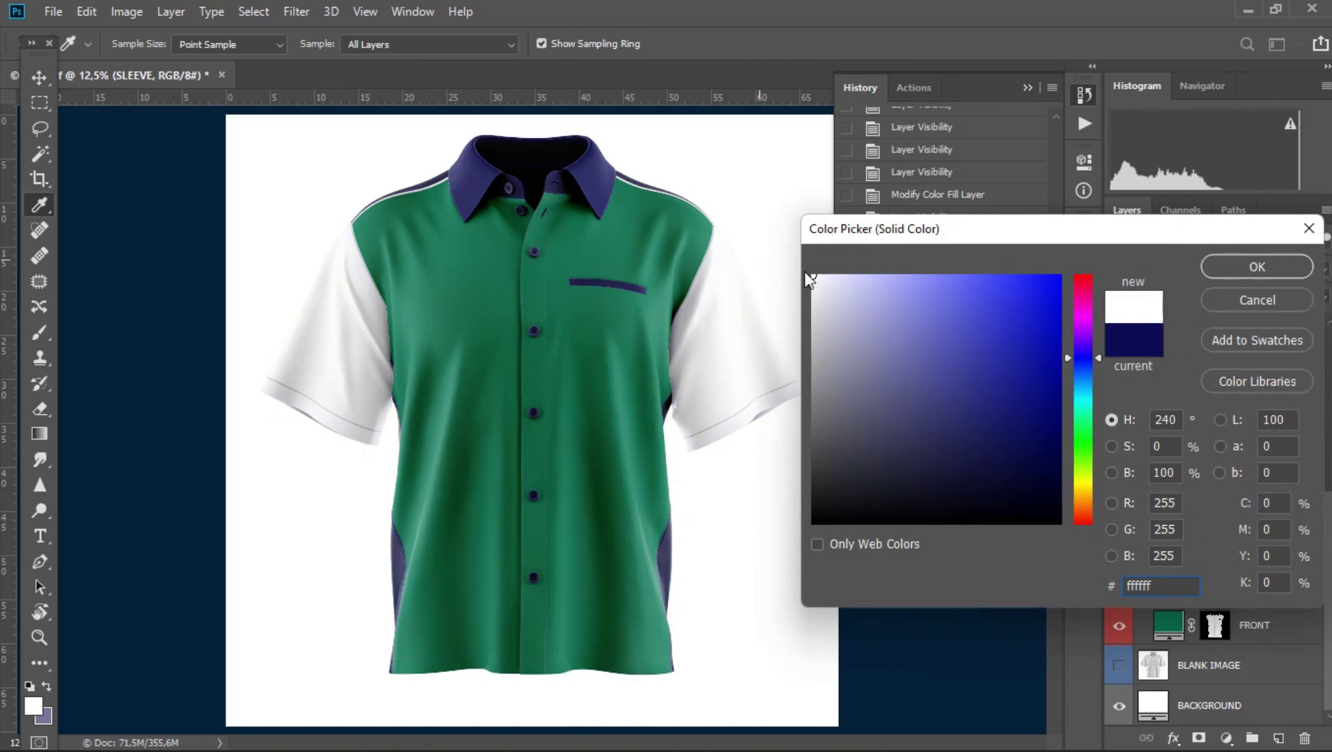
{"action": "left_click", "coordinate": [1239, 270]}
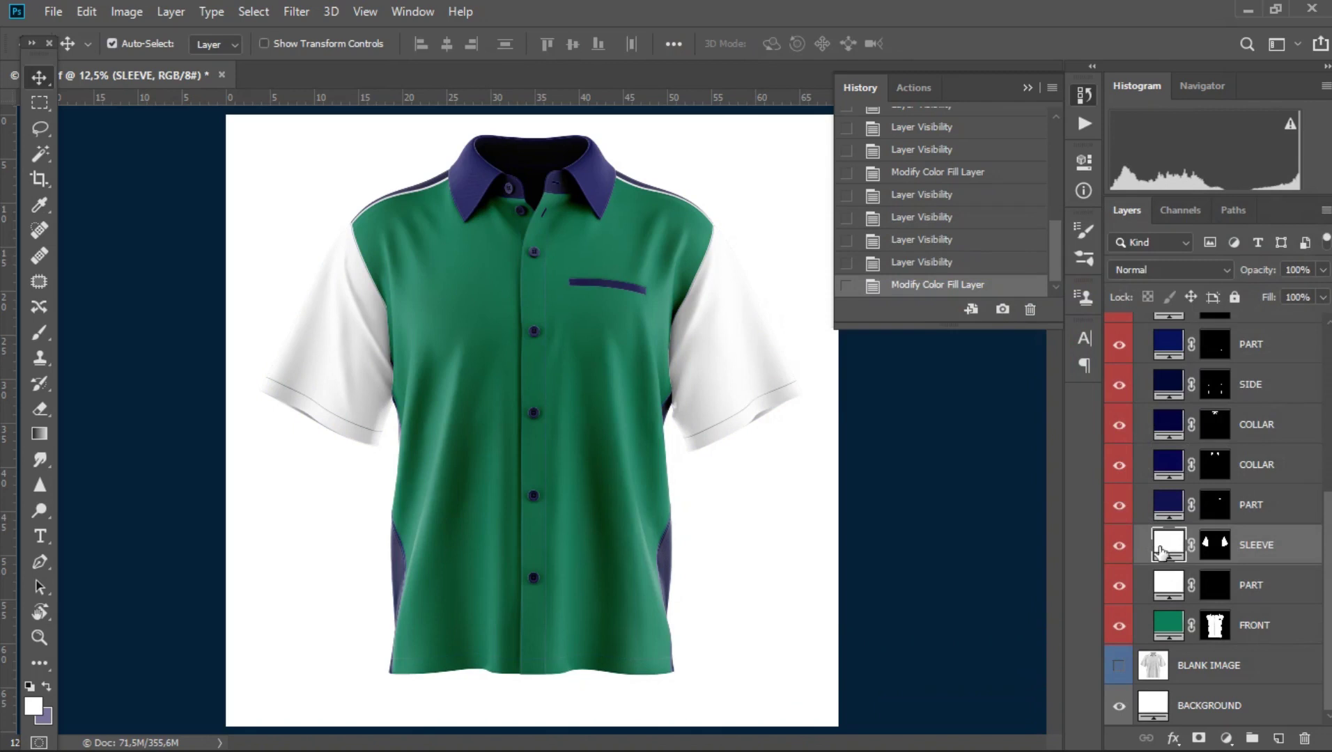
Step: Check the area of the PART layer directly above SLEEVE and set its fill colour to white (ffffff)
{"action": "left_click", "coordinate": [1165, 499]}
{"action": "left_click", "coordinate": [1119, 506]}
{"action": "left_click", "coordinate": [1119, 505]}
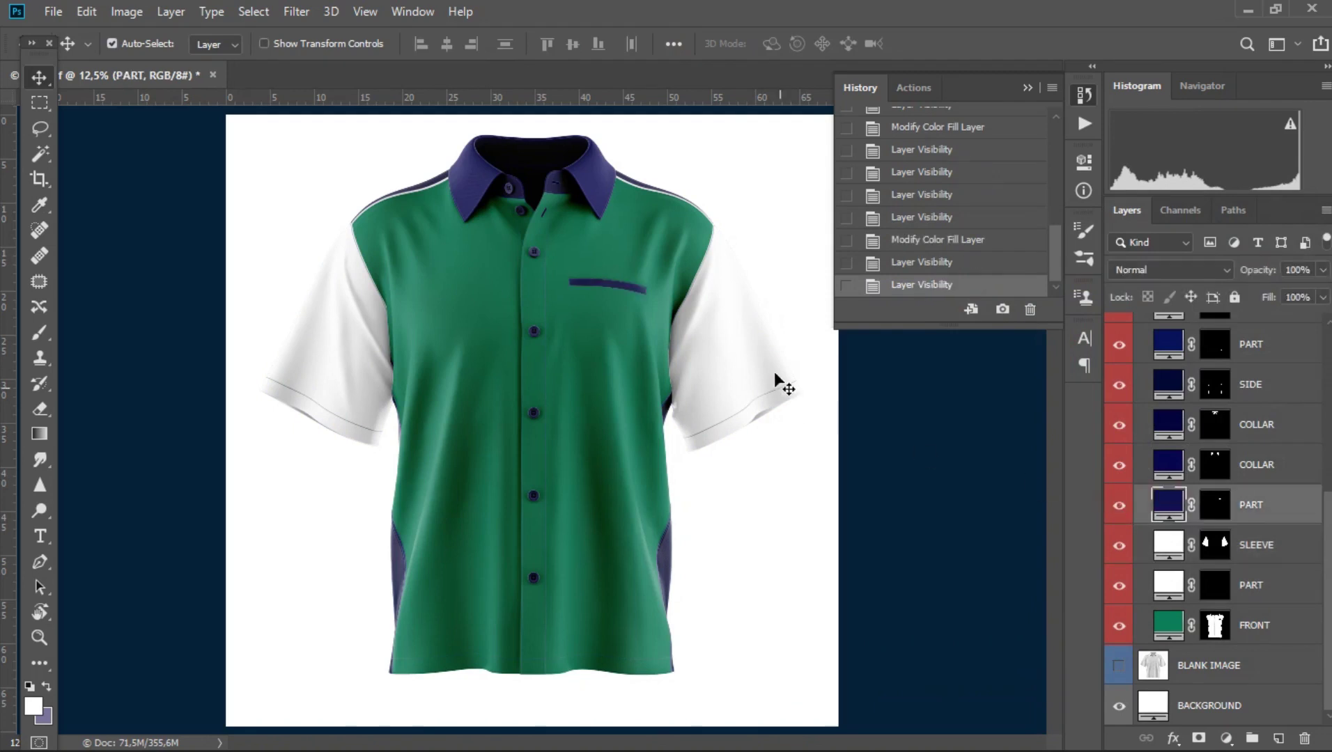
{"action": "double_click", "coordinate": [1171, 503]}
{"action": "left_click_drag", "start_coordinate": [992, 348], "coordinate": [801, 271]}
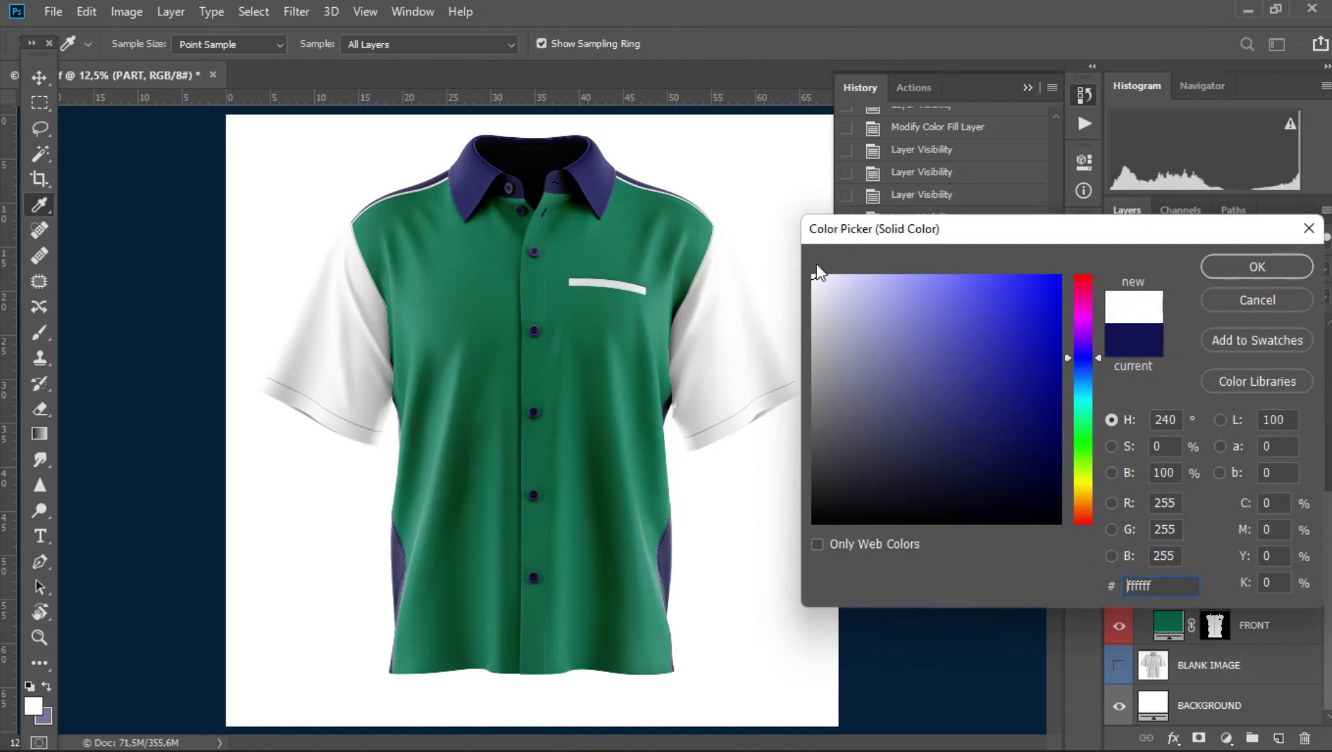
{"action": "left_click", "coordinate": [1258, 270]}
Step: Check the area of the lower COLLAR layer by toggling its visibility, and set its fill colour to white (ffffff)
{"action": "left_click", "coordinate": [1174, 474]}
{"action": "left_click", "coordinate": [1117, 466]}
{"action": "left_click", "coordinate": [1116, 467]}
{"action": "left_click", "coordinate": [1117, 467]}
{"action": "left_click", "coordinate": [1117, 467]}
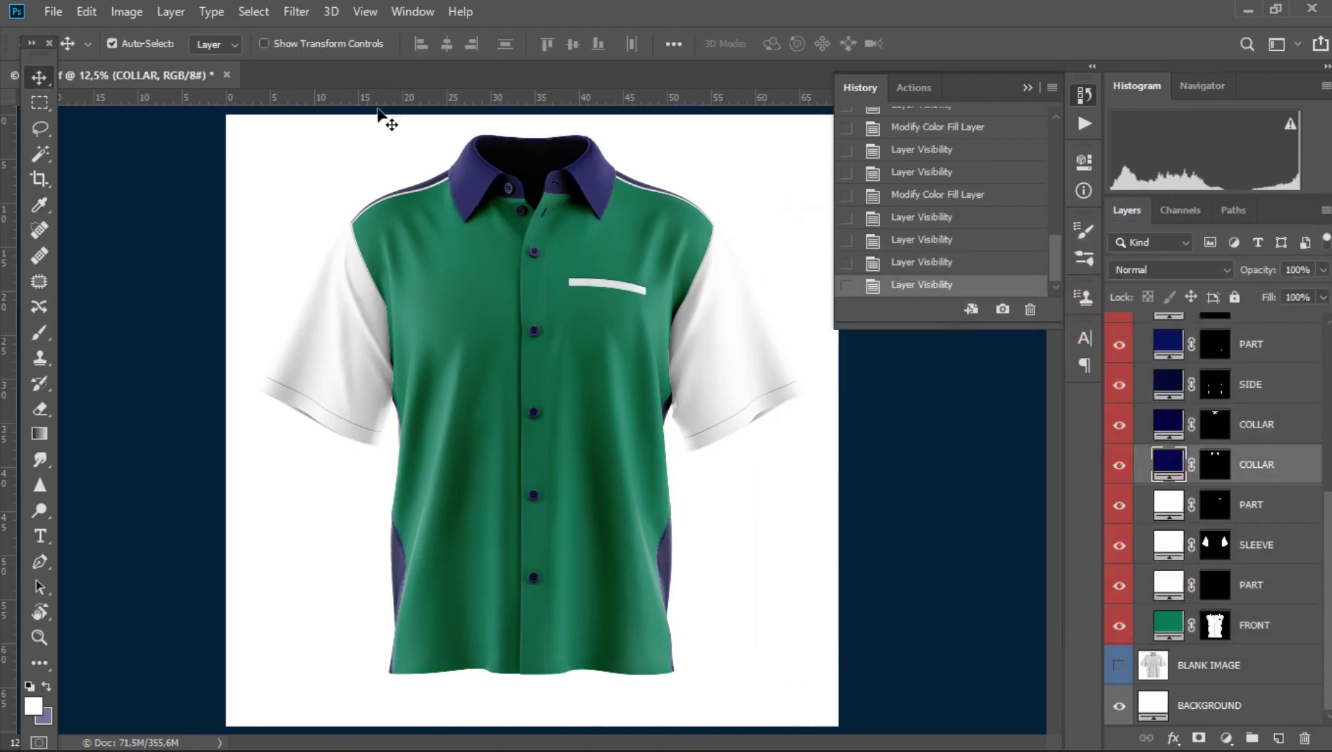
{"action": "double_click", "coordinate": [1171, 464]}
{"action": "left_click_drag", "start_coordinate": [1010, 407], "coordinate": [812, 276]}
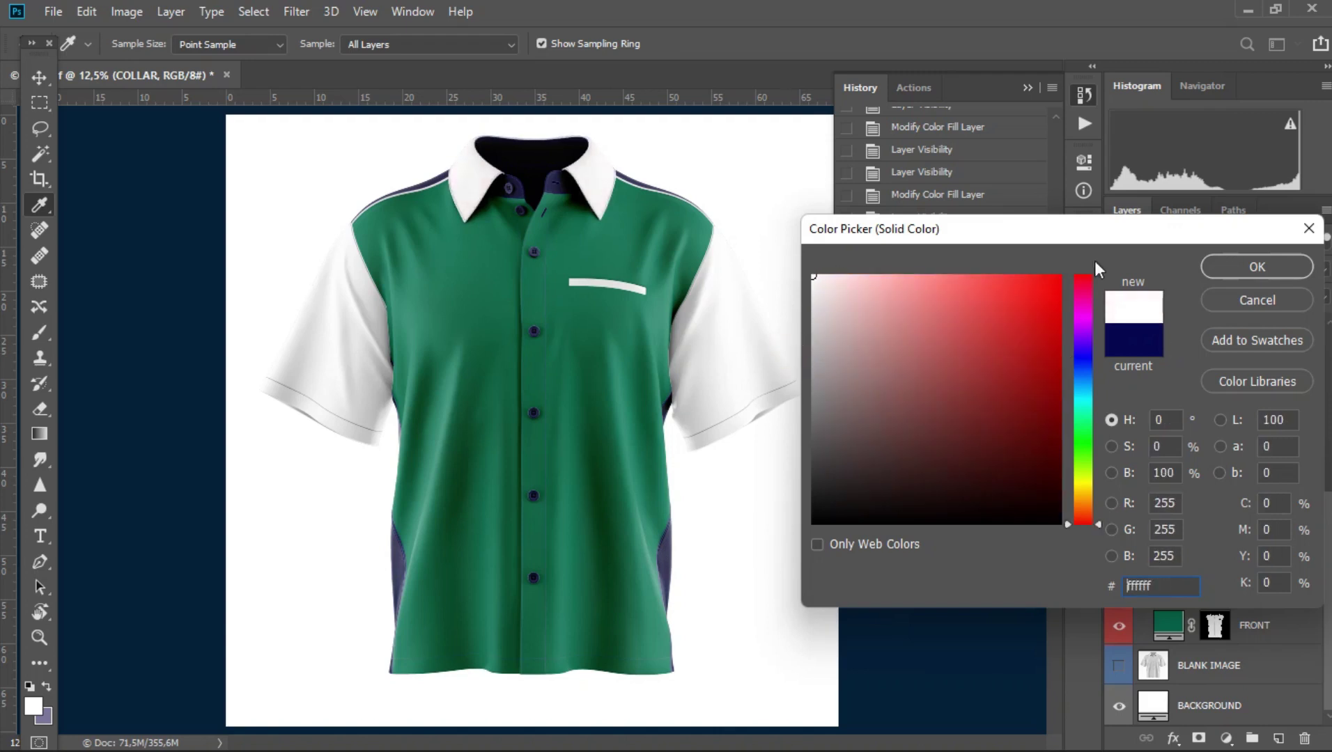
{"action": "left_click", "coordinate": [1257, 267]}
Step: Change the fill colour of the BACKGROUND layer to dark grey (4c4a4a)
{"action": "scroll", "coordinate": [707, 366], "scroll_direction": "down", "scroll_amount": 1}
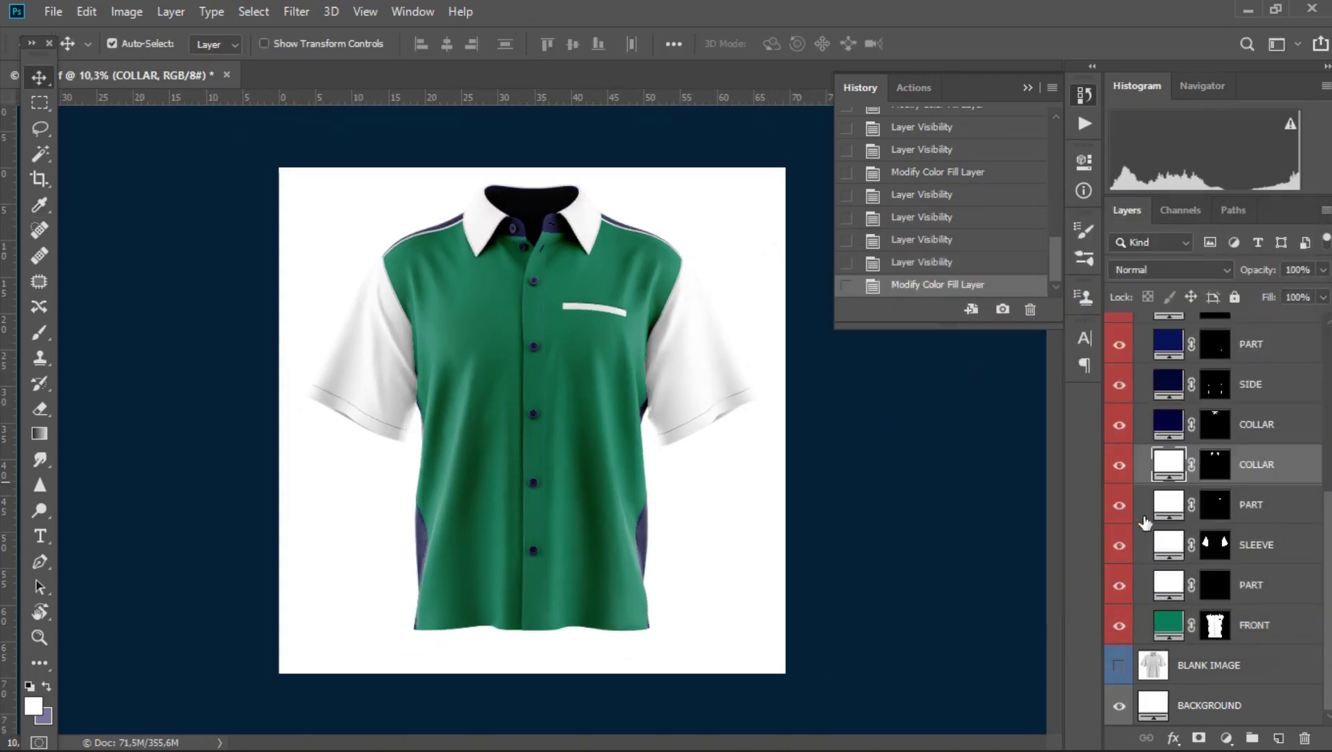
{"action": "left_click", "coordinate": [1120, 706]}
{"action": "left_click", "coordinate": [1121, 707]}
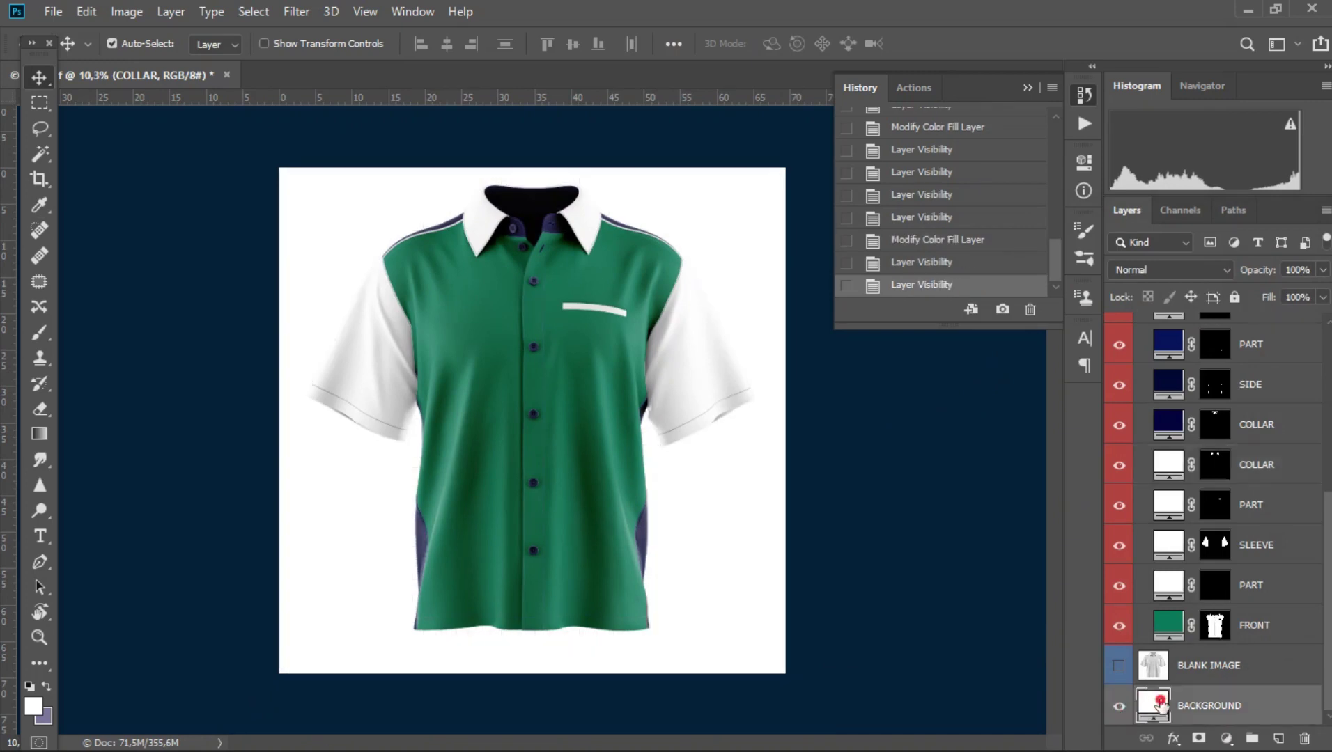
{"action": "double_click", "coordinate": [1159, 702]}
{"action": "mouse_move", "coordinate": [1038, 433]}
{"action": "left_mouse_down"}
{"action": "mouse_move", "coordinate": [1026, 422]}
{"action": "mouse_move", "coordinate": [846, 427]}
{"action": "mouse_move", "coordinate": [811, 442]}
{"action": "left_mouse_up"}
{"action": "left_click", "coordinate": [820, 456]}
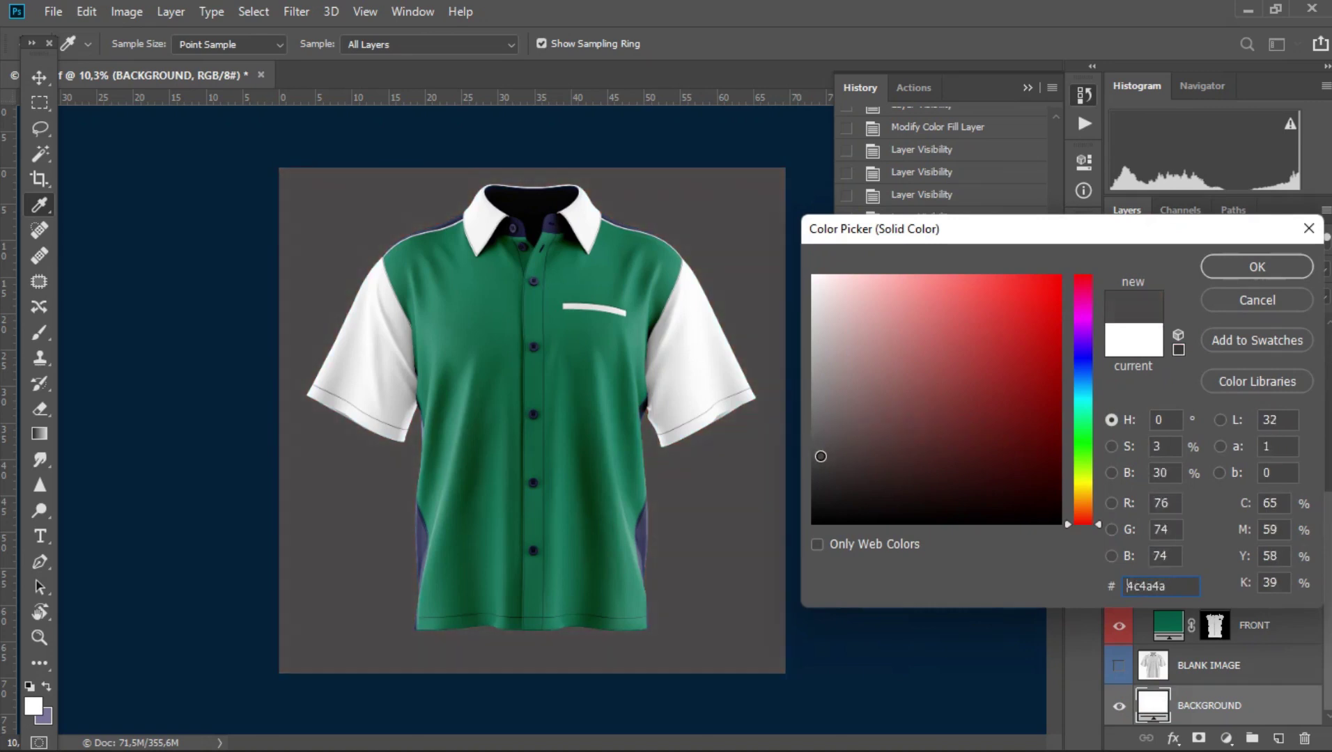
{"action": "left_click", "coordinate": [1247, 267]}
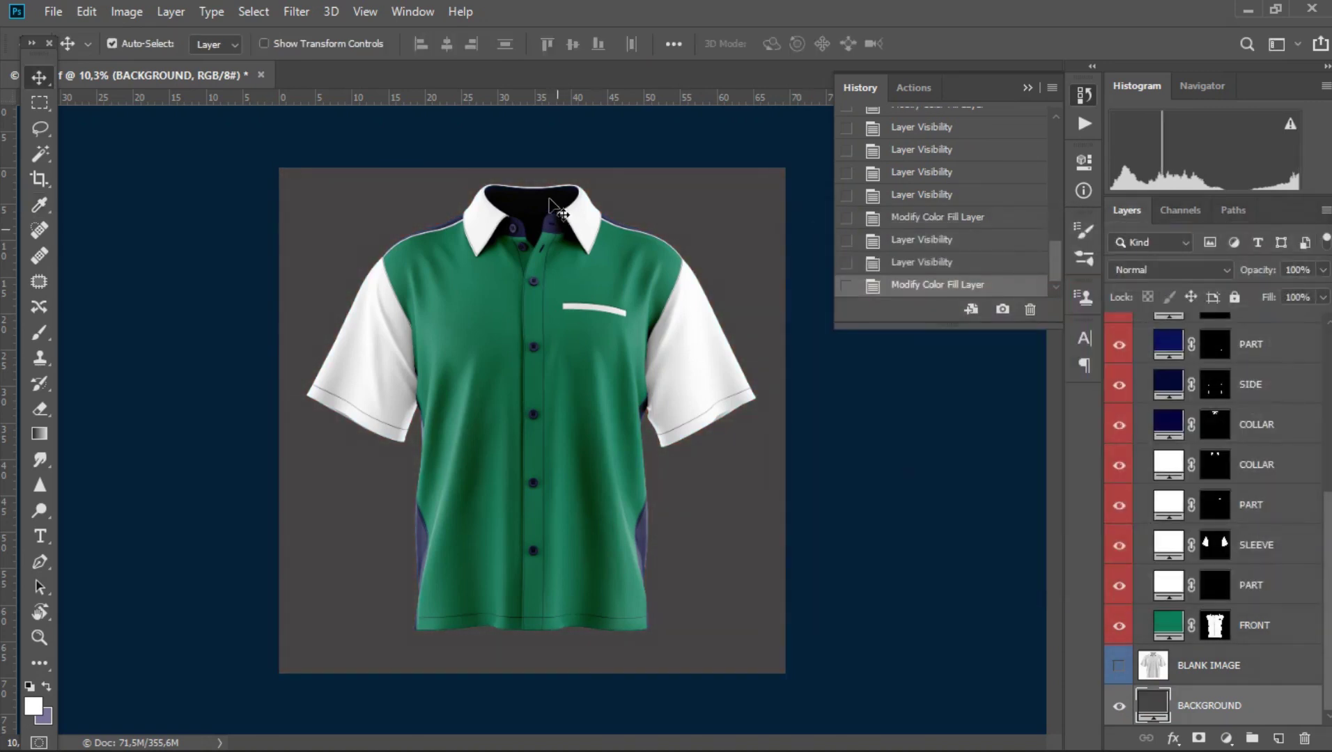
Step: Toggle the visibility of the two COLLAR layers to identify which collar areas they cover
{"action": "scroll", "coordinate": [1189, 656], "scroll_direction": "up", "scroll_amount": 2}
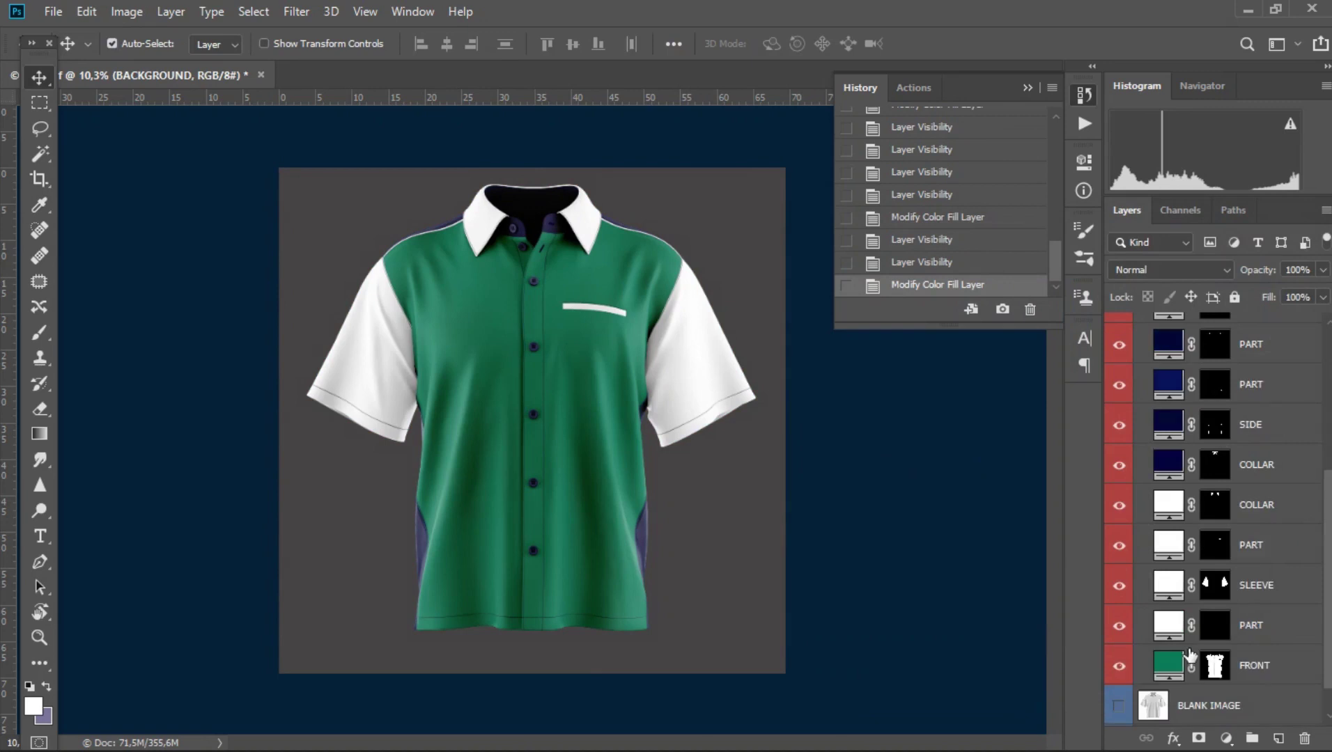
{"action": "left_click", "coordinate": [1214, 544]}
{"action": "left_click", "coordinate": [1130, 547]}
{"action": "left_click", "coordinate": [1134, 546]}
{"action": "left_click", "coordinate": [1167, 507]}
{"action": "left_click", "coordinate": [1119, 507]}
{"action": "left_click", "coordinate": [1119, 506]}
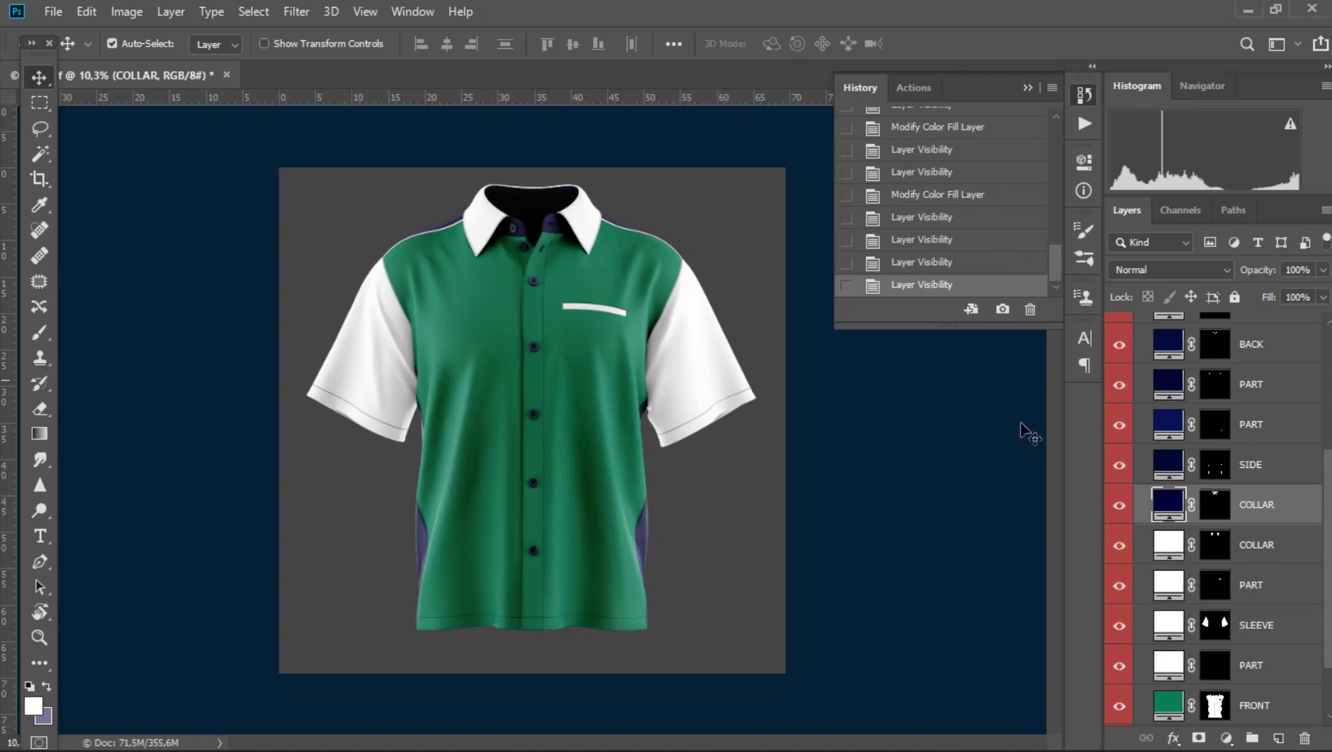
Step: Set the fill colour of the upper COLLAR layer to green (05734c) and inspect the inner collar up close
{"action": "double_click", "coordinate": [1169, 508]}
{"action": "left_click", "coordinate": [577, 282]}
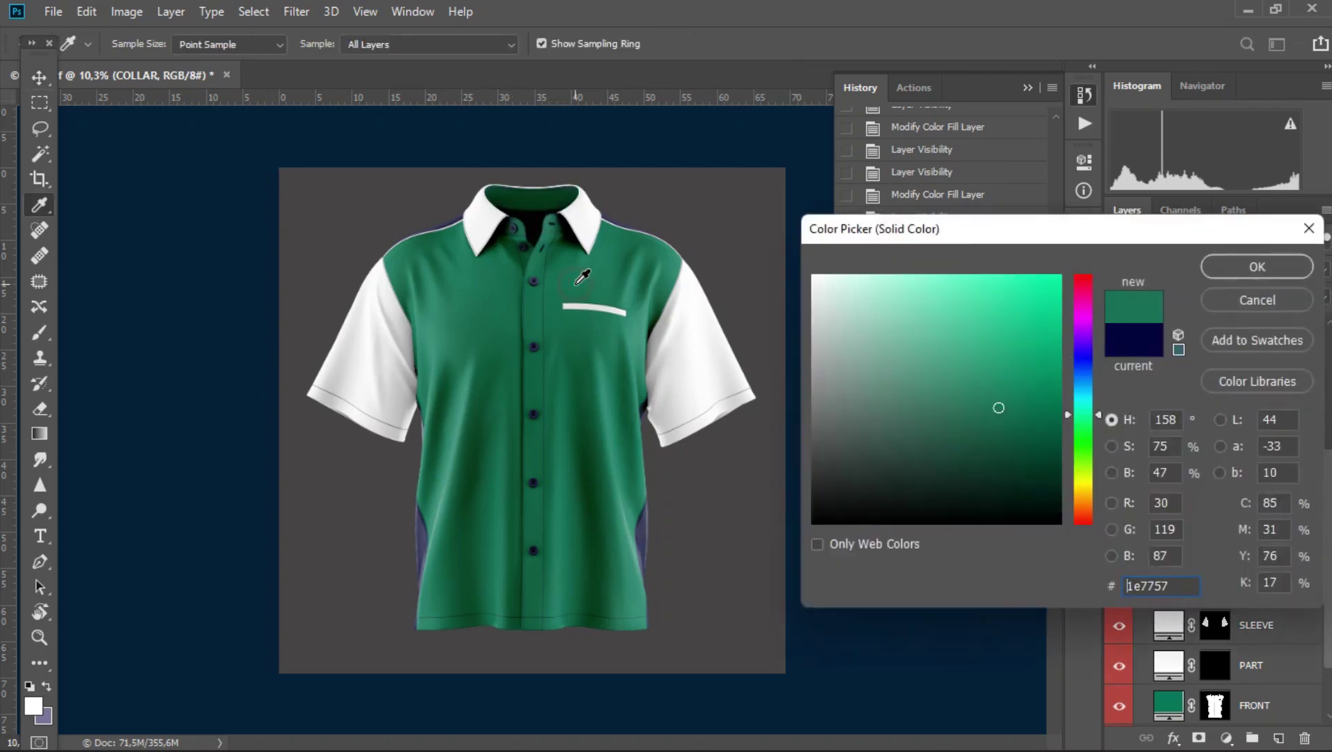
{"action": "left_click", "coordinate": [1038, 425]}
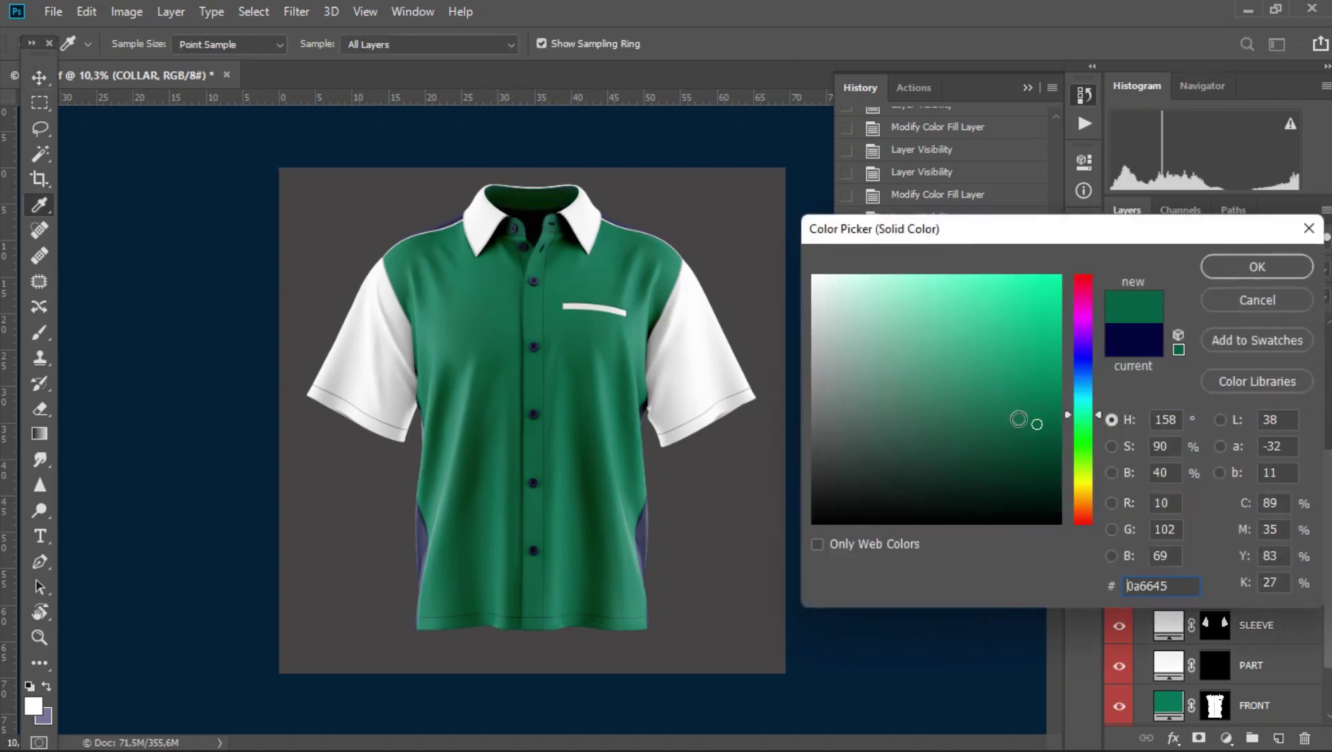
{"action": "left_click", "coordinate": [586, 295]}
{"action": "mouse_move", "coordinate": [1041, 427]}
{"action": "left_mouse_down"}
{"action": "mouse_move", "coordinate": [1048, 388]}
{"action": "mouse_move", "coordinate": [1054, 414]}
{"action": "left_mouse_up"}
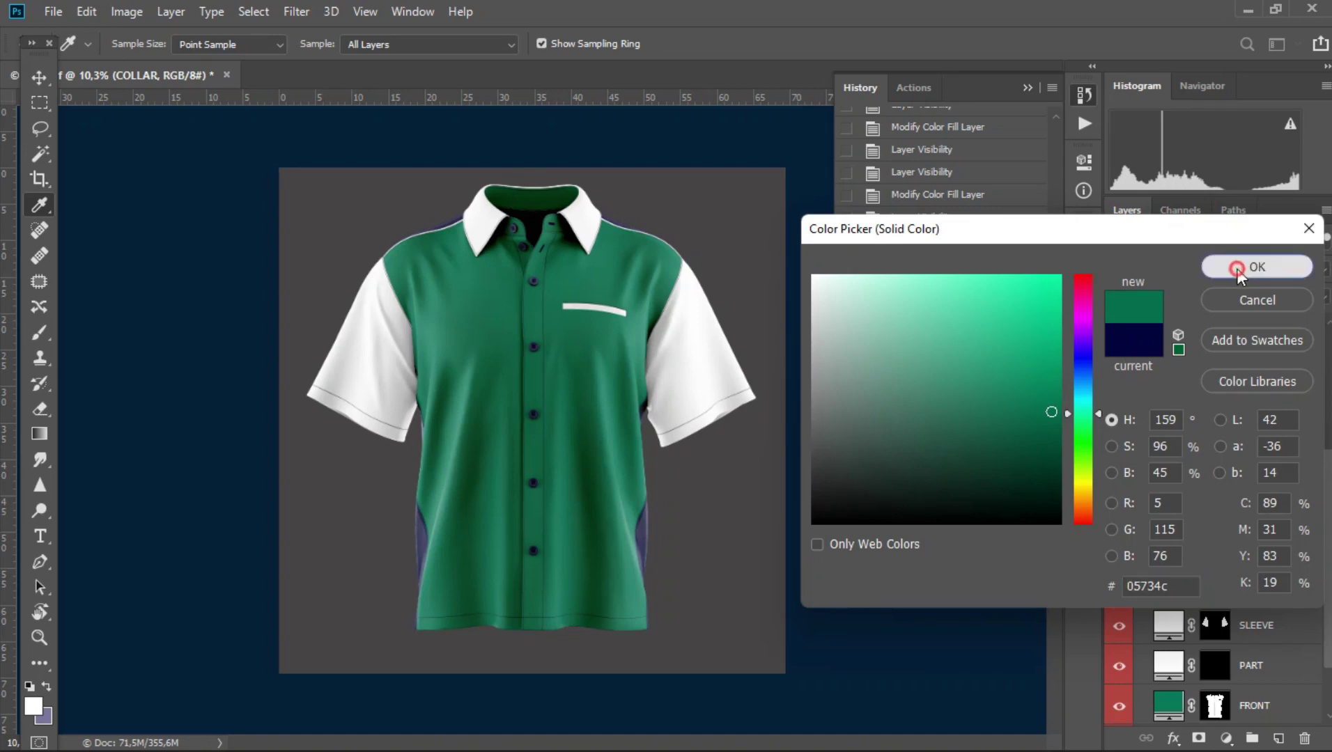
{"action": "left_click", "coordinate": [1231, 264]}
{"action": "key", "text": "v"}
{"action": "scroll", "coordinate": [544, 167], "scroll_direction": "up", "scroll_amount": 3}
{"action": "scroll", "coordinate": [536, 159], "scroll_direction": "down", "scroll_amount": 4}
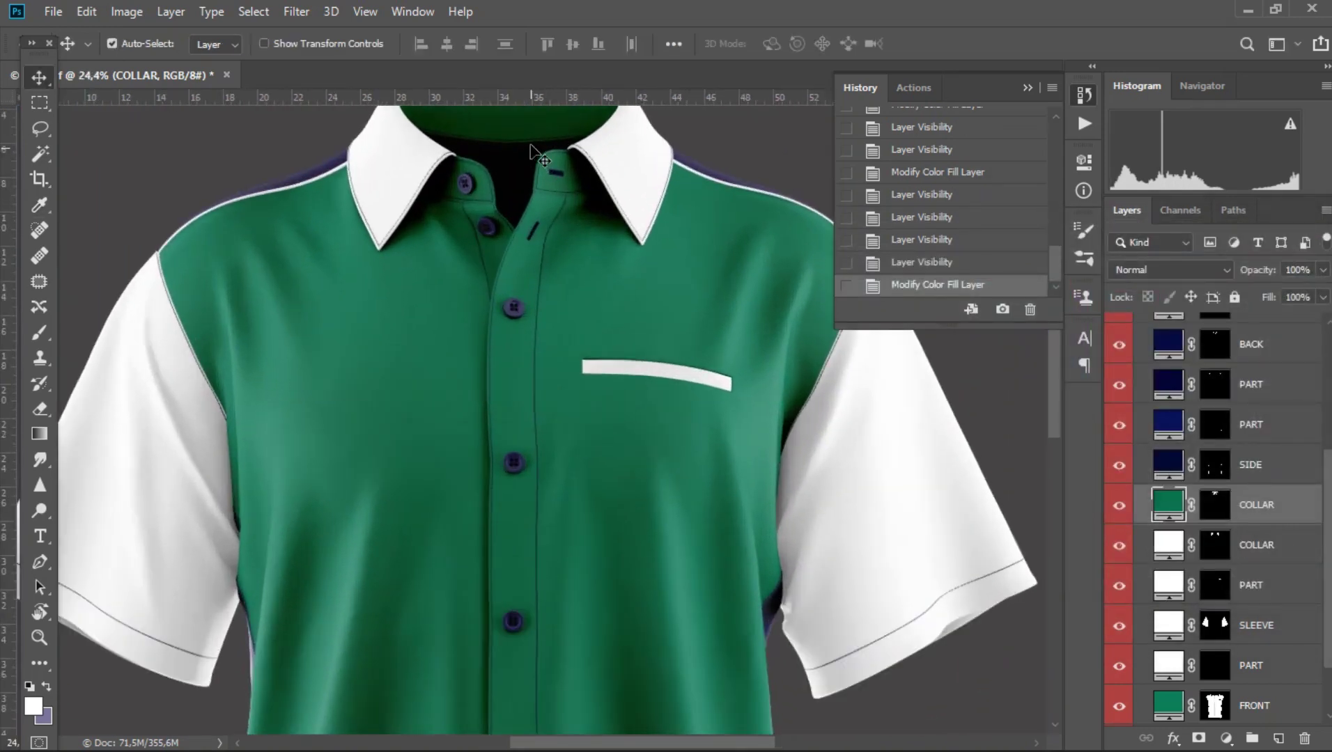
{"action": "scroll", "coordinate": [531, 145], "scroll_direction": "up", "scroll_amount": 1}
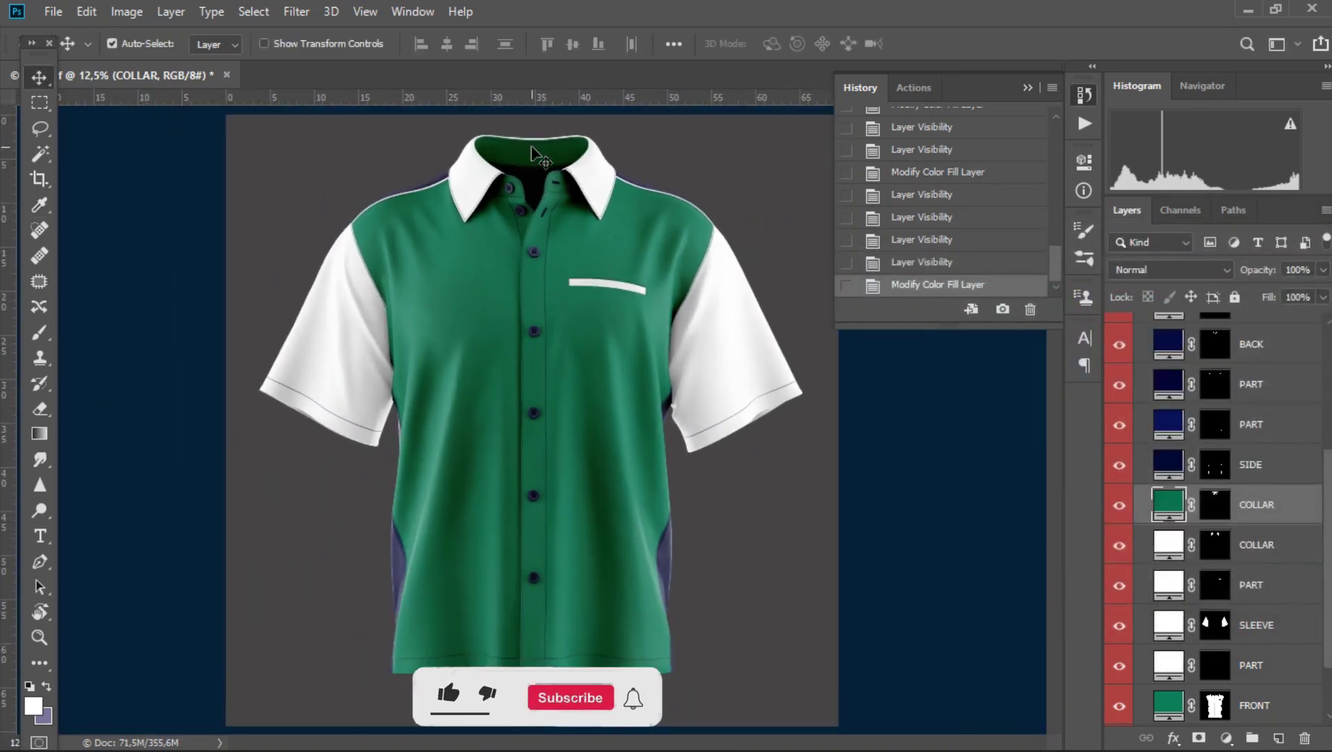
Step: Check the area of the SIDE layer and set its fill colour to white (ffffff)
{"action": "left_click", "coordinate": [1135, 479]}
{"action": "left_click", "coordinate": [1120, 466]}
{"action": "left_click", "coordinate": [1120, 465]}
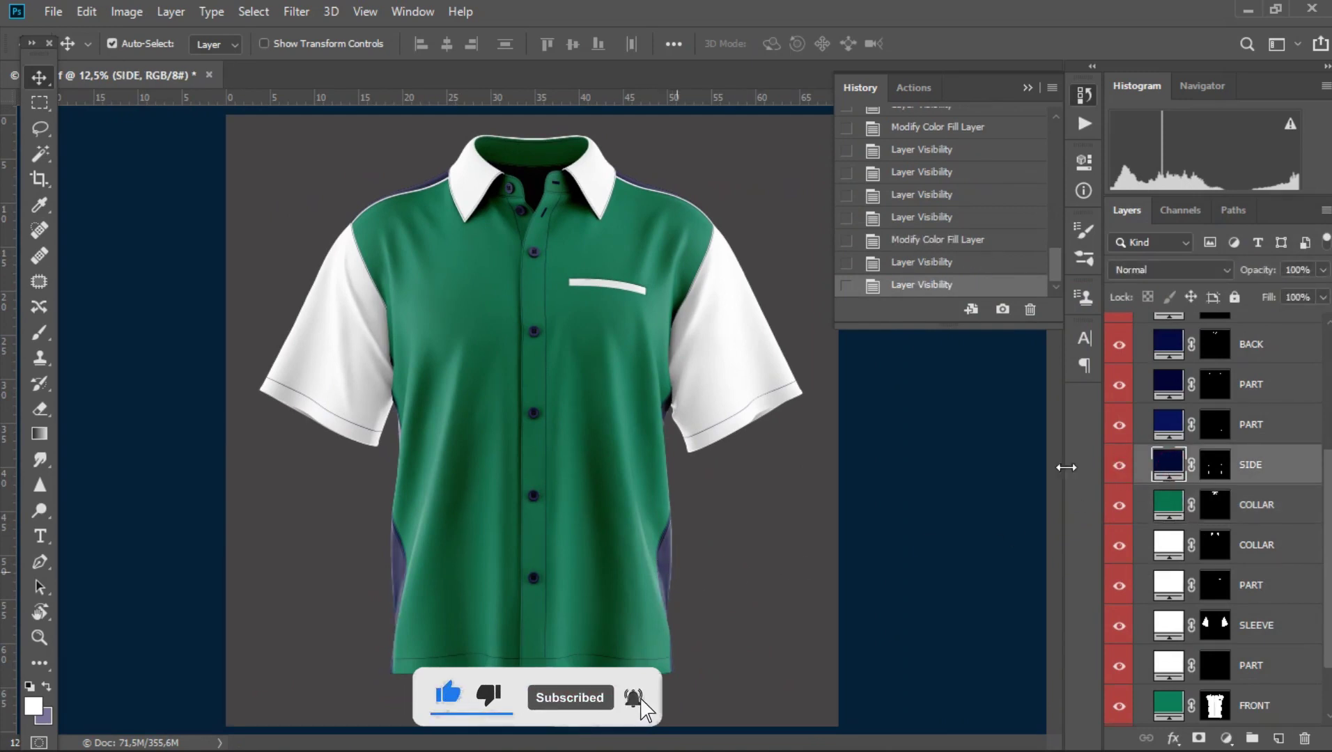
{"action": "double_click", "coordinate": [1169, 464]}
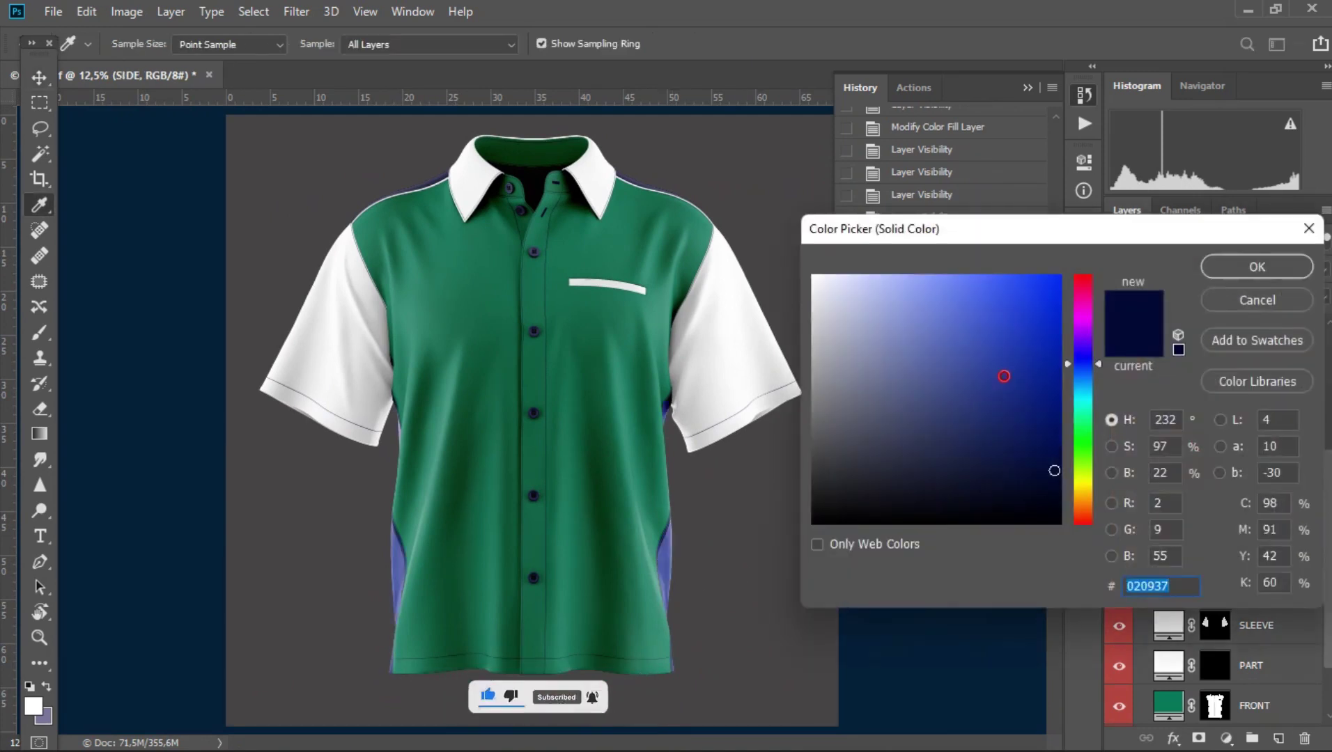
{"action": "left_click_drag", "start_coordinate": [1004, 376], "coordinate": [788, 259]}
{"action": "left_click", "coordinate": [1238, 269]}
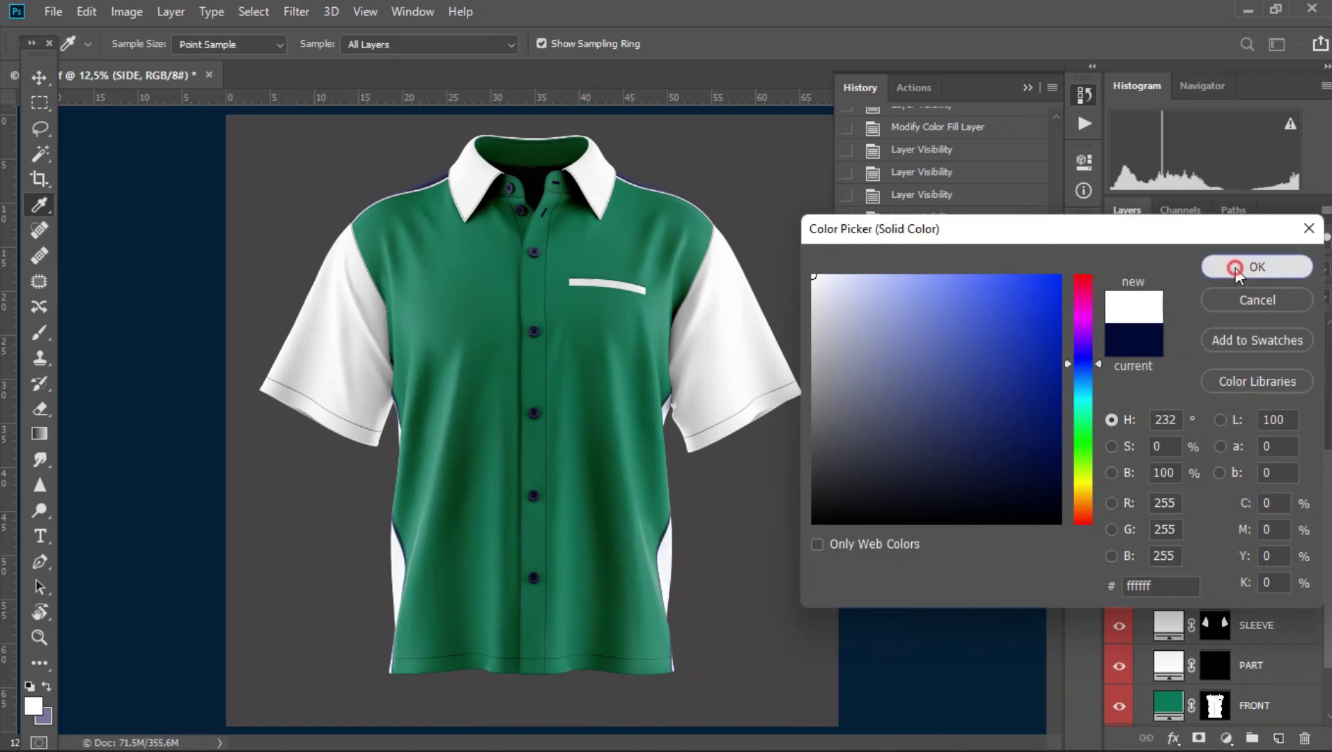
Step: Toggle the visibility of the PART layer directly above SIDE repeatedly to identify which area it covers
{"action": "scroll", "coordinate": [1173, 467], "scroll_direction": "up", "scroll_amount": 1}
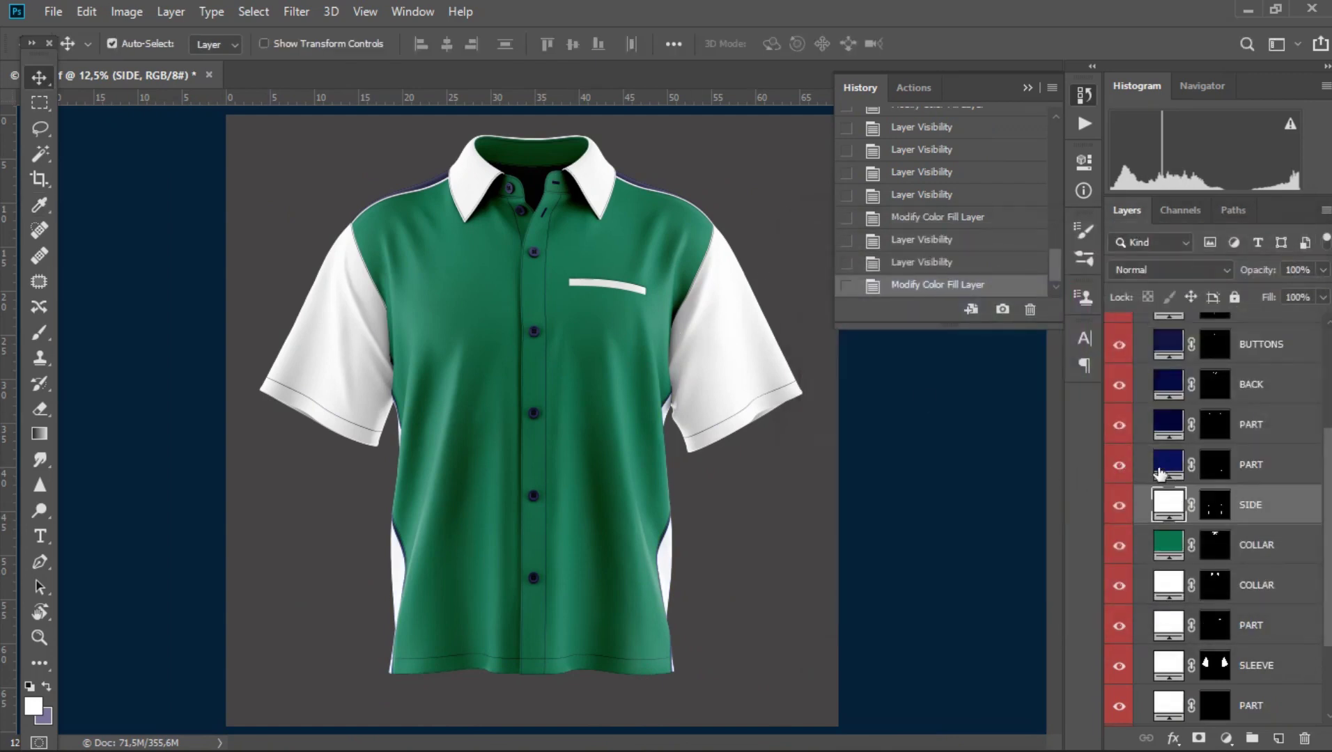
{"action": "left_click", "coordinate": [1160, 476]}
{"action": "left_click", "coordinate": [1118, 468]}
{"action": "left_click", "coordinate": [1118, 468]}
{"action": "left_click", "coordinate": [1118, 468]}
{"action": "left_click", "coordinate": [1118, 468]}
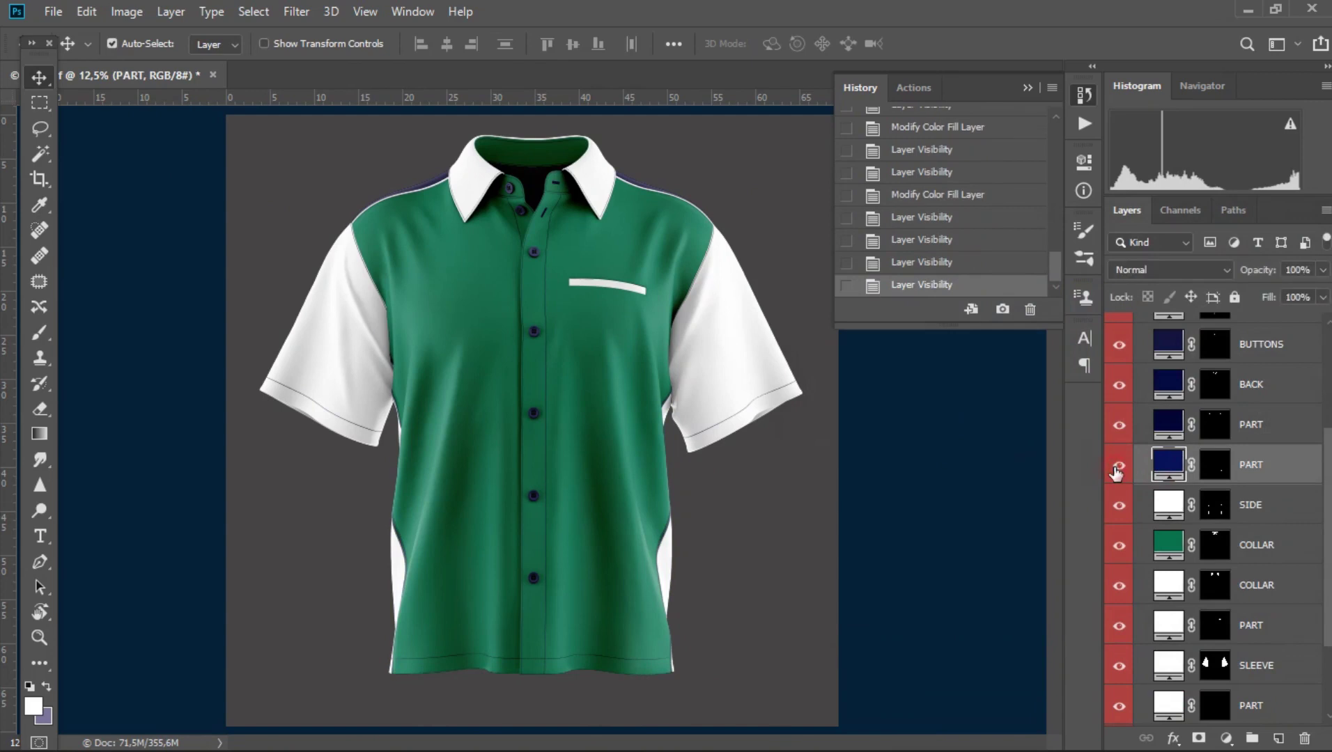
{"action": "left_click", "coordinate": [1118, 469]}
{"action": "left_click", "coordinate": [1119, 467]}
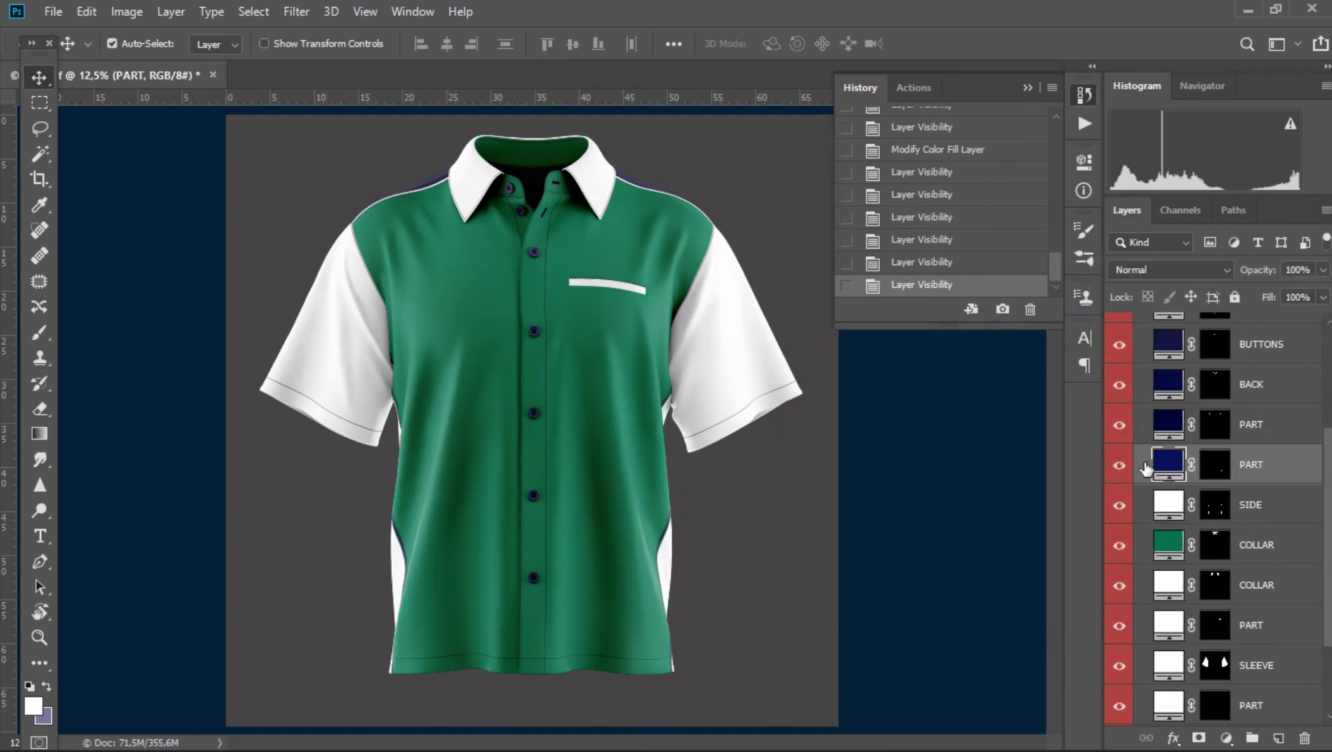
{"action": "left_click", "coordinate": [1119, 466]}
{"action": "left_click", "coordinate": [1120, 467]}
Step: Set the fill colour of the PART layer directly above SIDE to white
{"action": "double_click", "coordinate": [1168, 465]}
{"action": "mouse_move", "coordinate": [982, 408]}
{"action": "left_mouse_down"}
{"action": "mouse_move", "coordinate": [905, 328]}
{"action": "mouse_move", "coordinate": [802, 269]}
{"action": "left_mouse_up"}
{"action": "left_click", "coordinate": [1257, 266]}
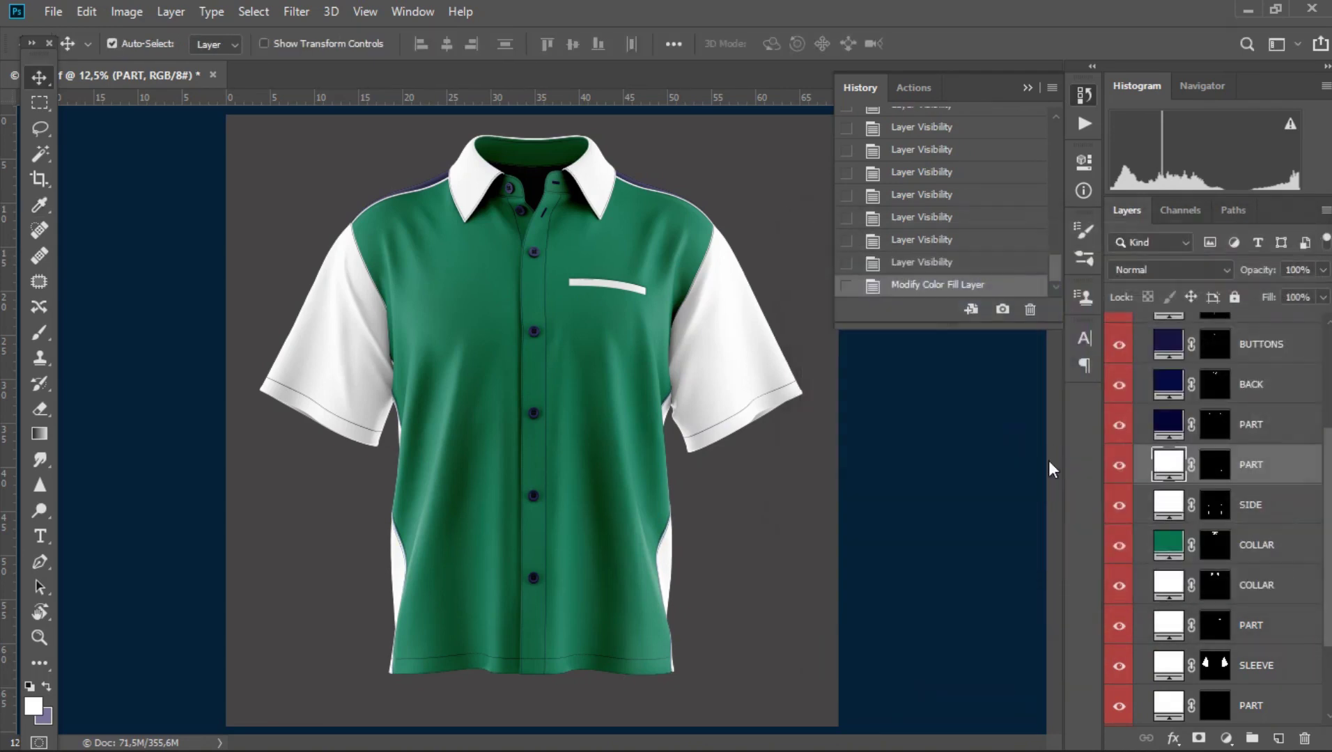
Step: Check the area of the PART layer directly below BACK and set its fill colour to white (ffffff)
{"action": "left_click", "coordinate": [1178, 427]}
{"action": "left_click", "coordinate": [1119, 425]}
{"action": "left_click", "coordinate": [1119, 425]}
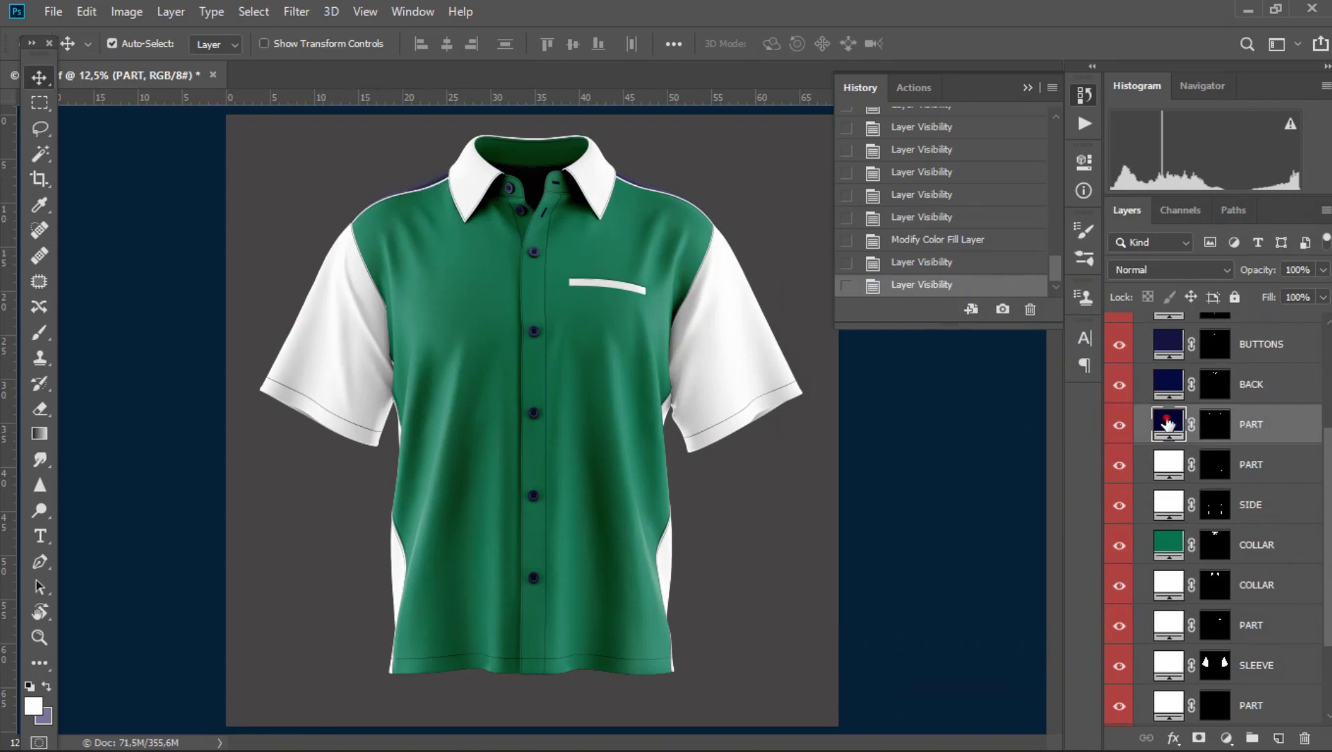
{"action": "double_click", "coordinate": [1168, 423]}
{"action": "left_click_drag", "start_coordinate": [999, 372], "coordinate": [794, 268]}
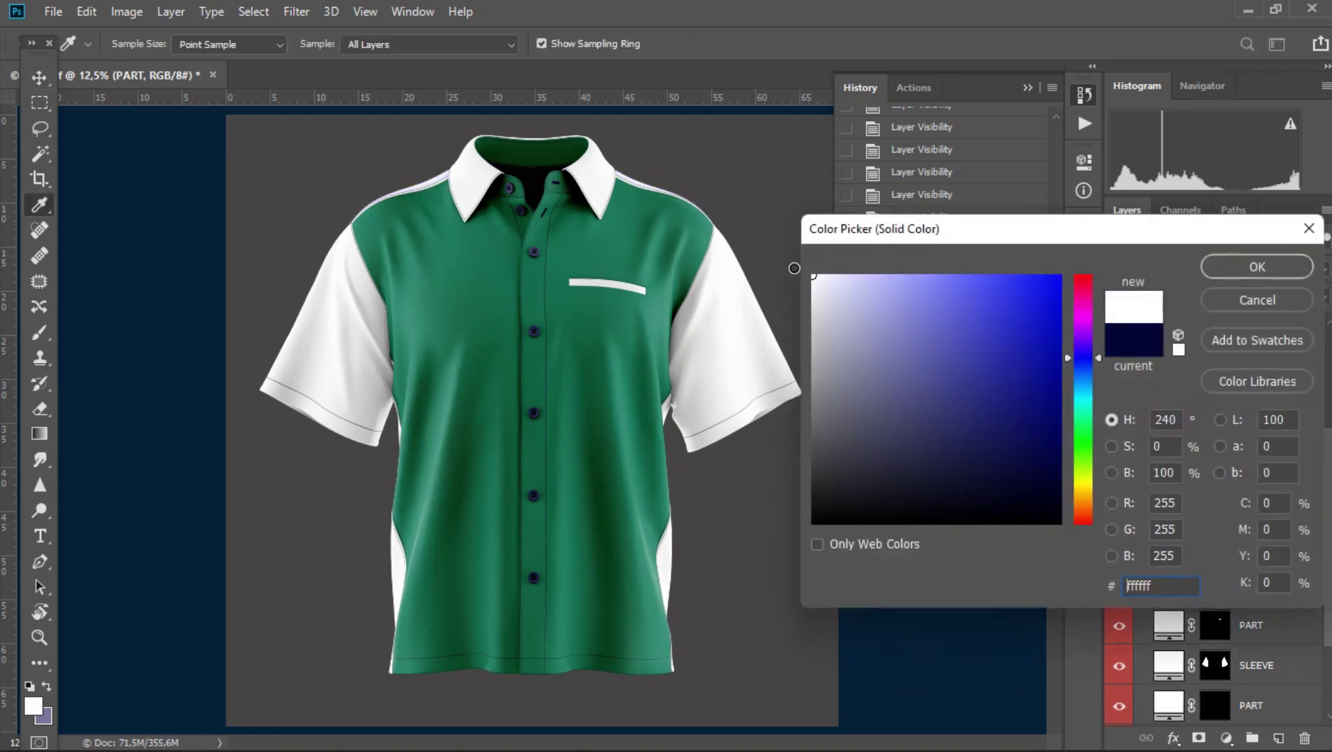
{"action": "left_click", "coordinate": [1233, 270]}
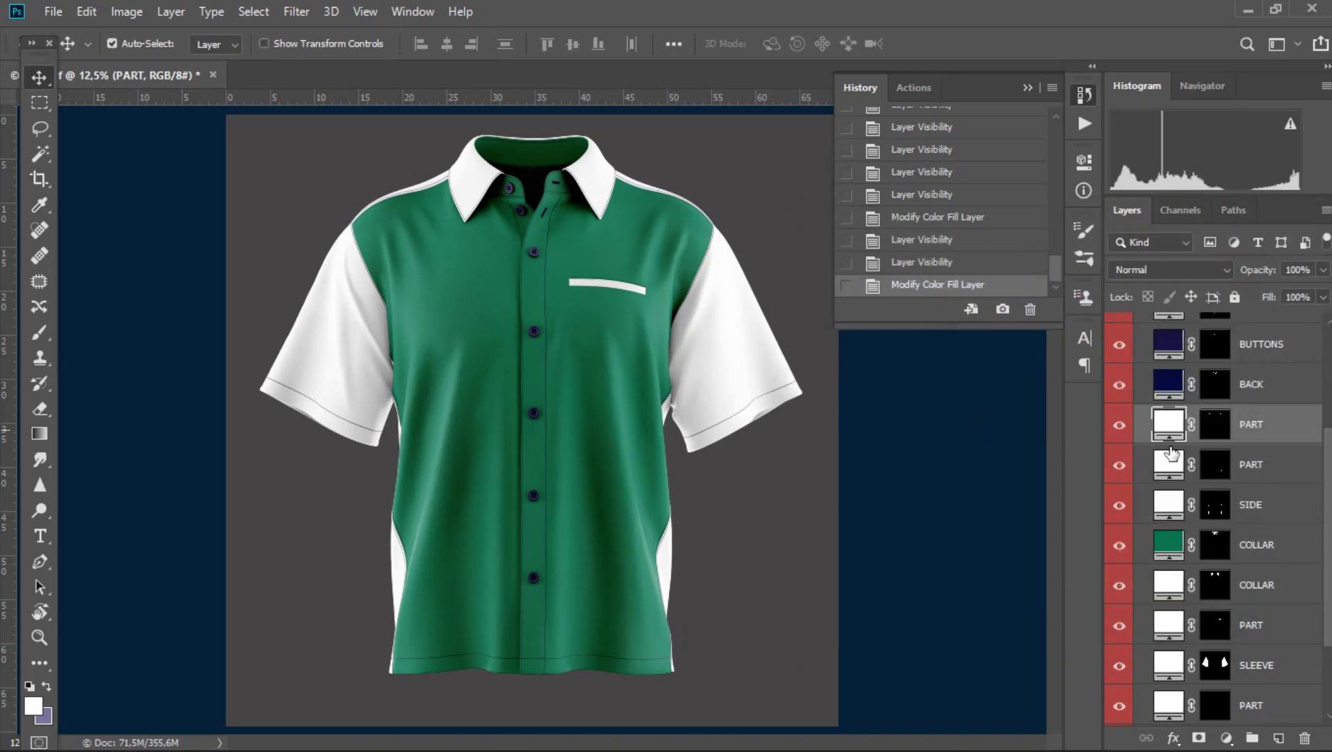
Step: Toggle the BACK layer's visibility to identify which area of the shirt it covers
{"action": "scroll", "coordinate": [1203, 529], "scroll_direction": "up", "scroll_amount": 3}
{"action": "left_click", "coordinate": [1174, 508]}
{"action": "left_click", "coordinate": [1119, 505]}
{"action": "left_click", "coordinate": [1120, 507]}
{"action": "left_click", "coordinate": [1120, 507]}
{"action": "left_click", "coordinate": [1120, 507]}
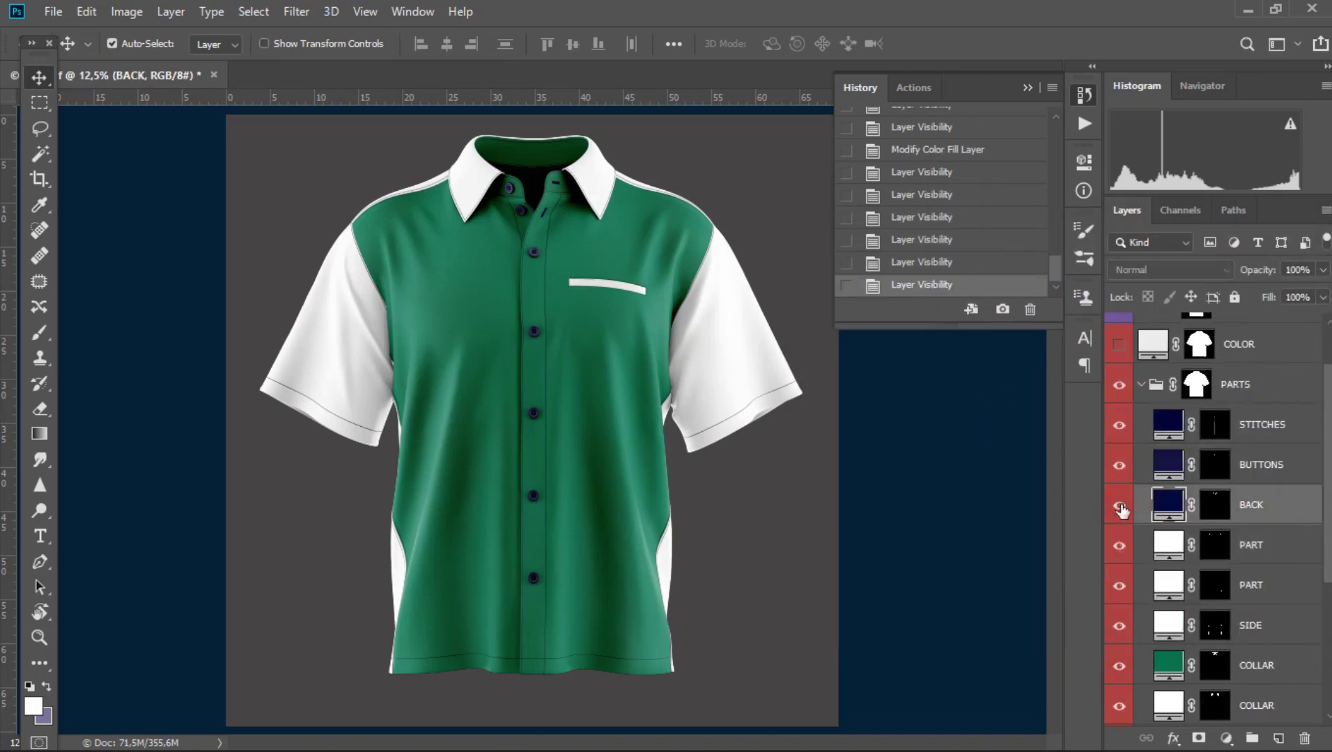
Step: Set the fill colour of the BACK layer to the green 3f967b, sampling the shirt front as the starting colour
{"action": "double_click", "coordinate": [1171, 507]}
{"action": "left_click_drag", "start_coordinate": [952, 374], "coordinate": [901, 403]}
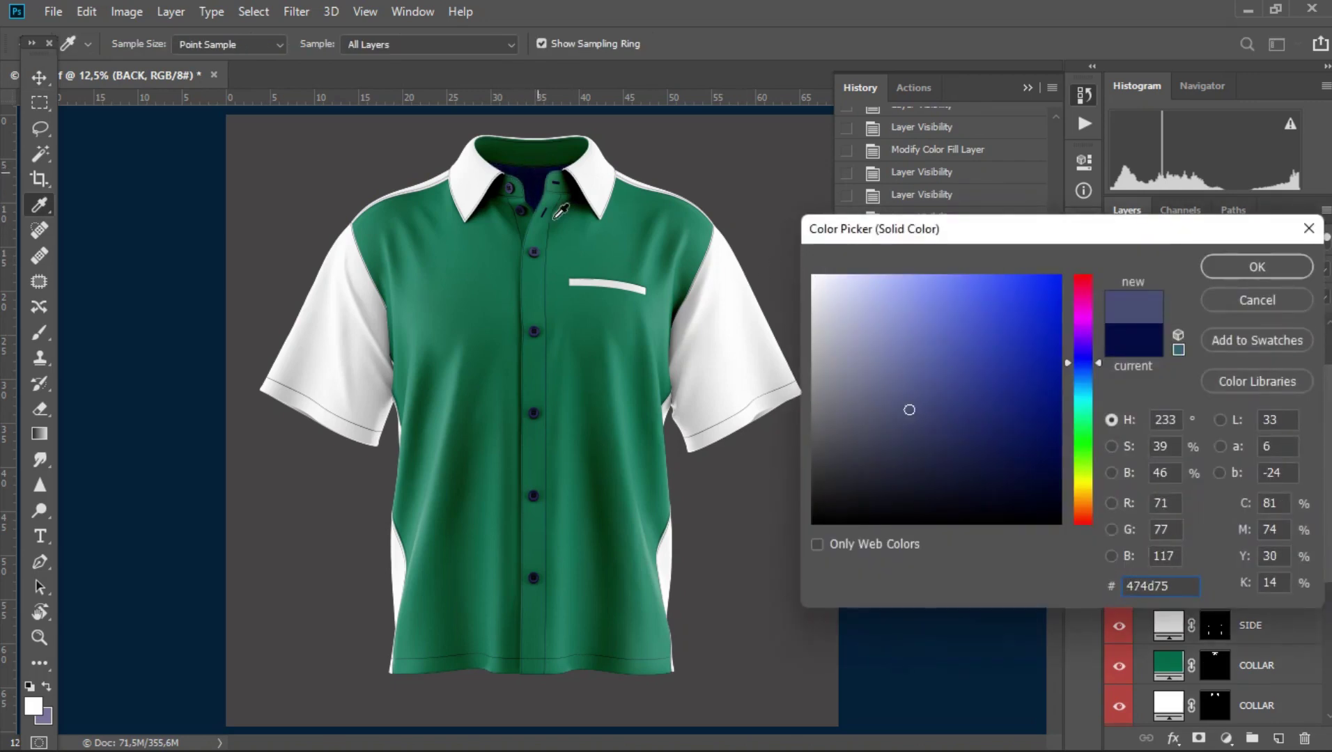
{"action": "mouse_move", "coordinate": [1001, 445]}
{"action": "left_mouse_down"}
{"action": "mouse_move", "coordinate": [1011, 351]}
{"action": "mouse_move", "coordinate": [1011, 455]}
{"action": "mouse_move", "coordinate": [839, 377]}
{"action": "mouse_move", "coordinate": [811, 346]}
{"action": "left_mouse_up"}
{"action": "left_click", "coordinate": [729, 333]}
{"action": "mouse_move", "coordinate": [964, 345]}
{"action": "left_mouse_down"}
{"action": "mouse_move", "coordinate": [880, 309]}
{"action": "mouse_move", "coordinate": [821, 335]}
{"action": "mouse_move", "coordinate": [806, 378]}
{"action": "mouse_move", "coordinate": [834, 395]}
{"action": "left_mouse_up"}
{"action": "left_click", "coordinate": [603, 263]}
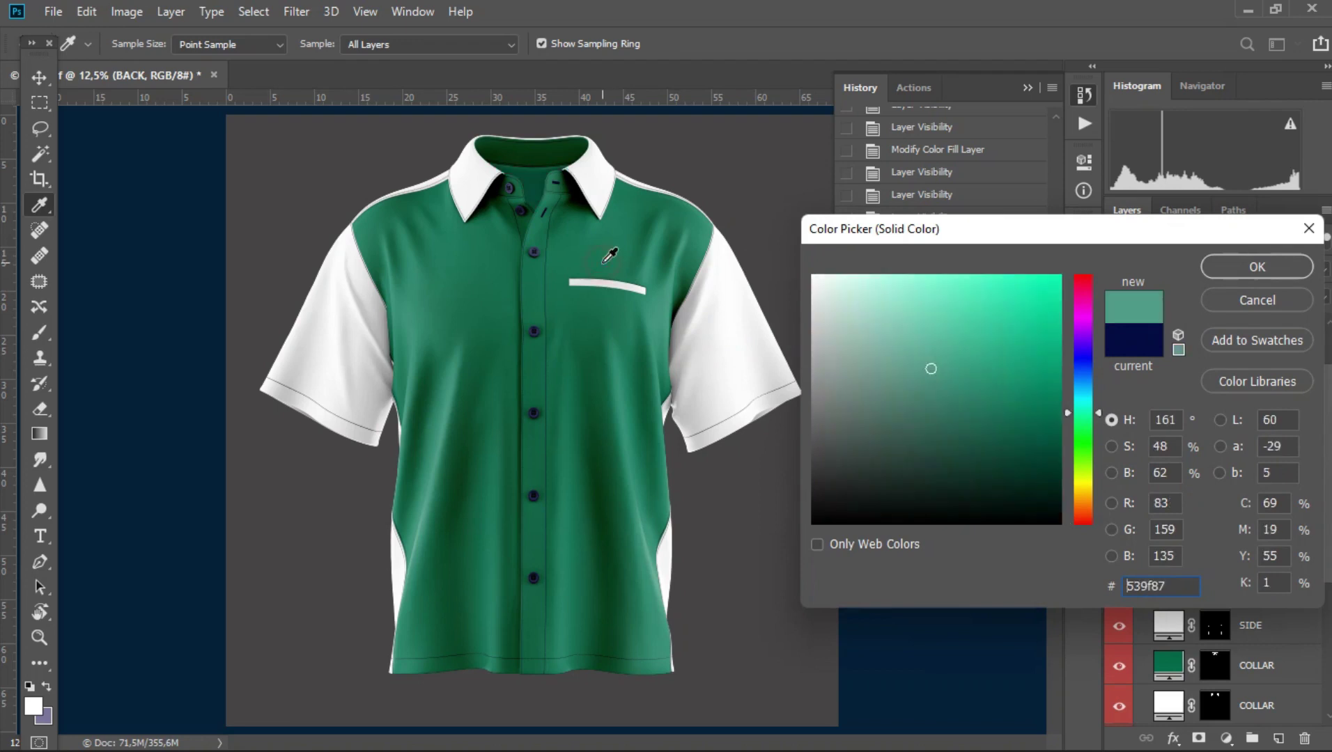
{"action": "mouse_move", "coordinate": [1029, 401]}
{"action": "left_mouse_down"}
{"action": "mouse_move", "coordinate": [1044, 408]}
{"action": "mouse_move", "coordinate": [1046, 378]}
{"action": "mouse_move", "coordinate": [959, 378]}
{"action": "left_mouse_up"}
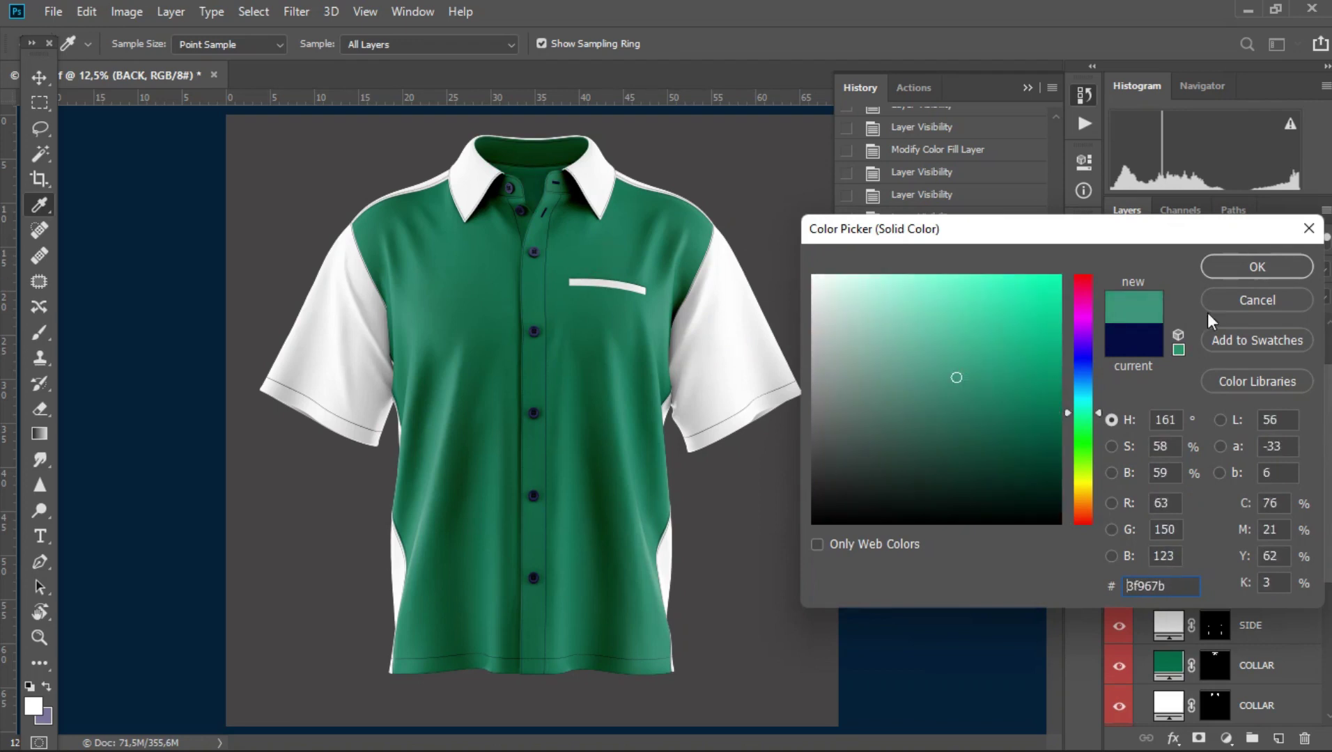
{"action": "left_click", "coordinate": [1247, 267]}
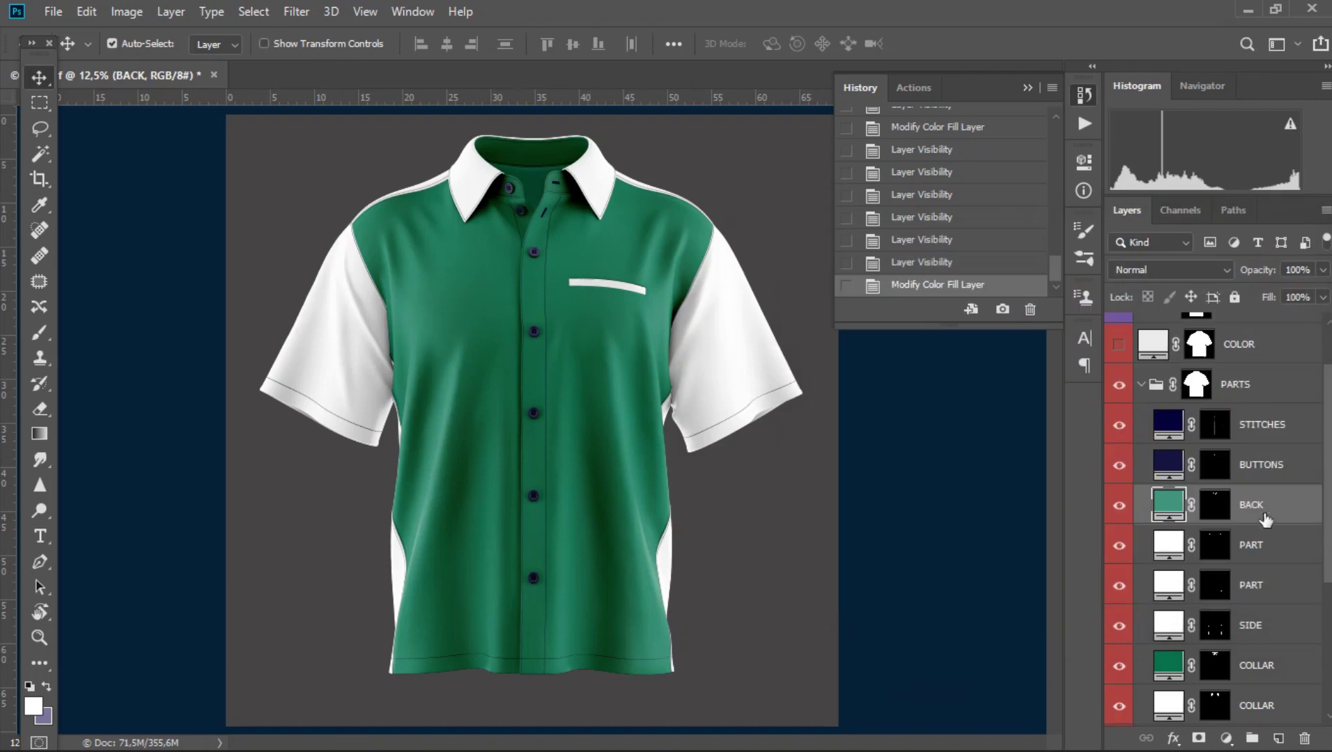
Step: Check the area of the BUTTONS layer and set its fill colour to white (ffffff)
{"action": "left_click", "coordinate": [1168, 464]}
{"action": "left_click", "coordinate": [1120, 467]}
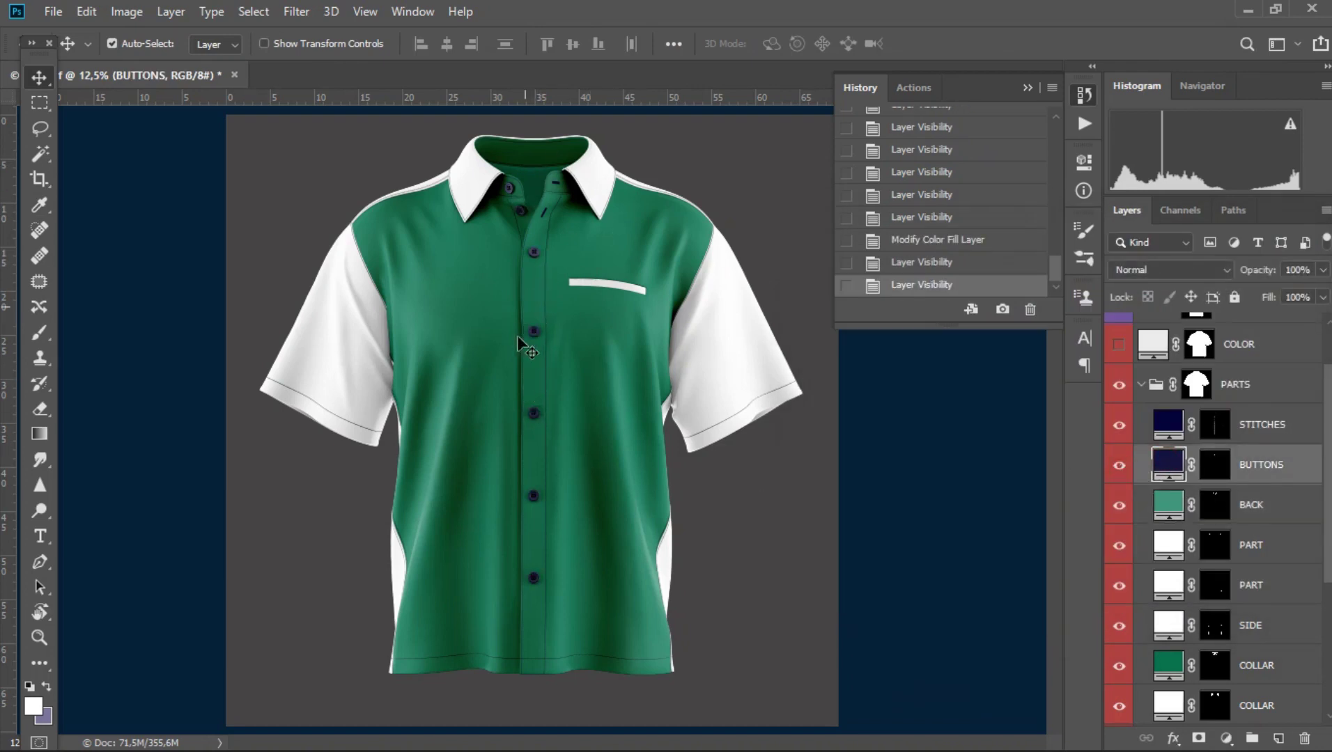
{"action": "double_click", "coordinate": [1167, 465]}
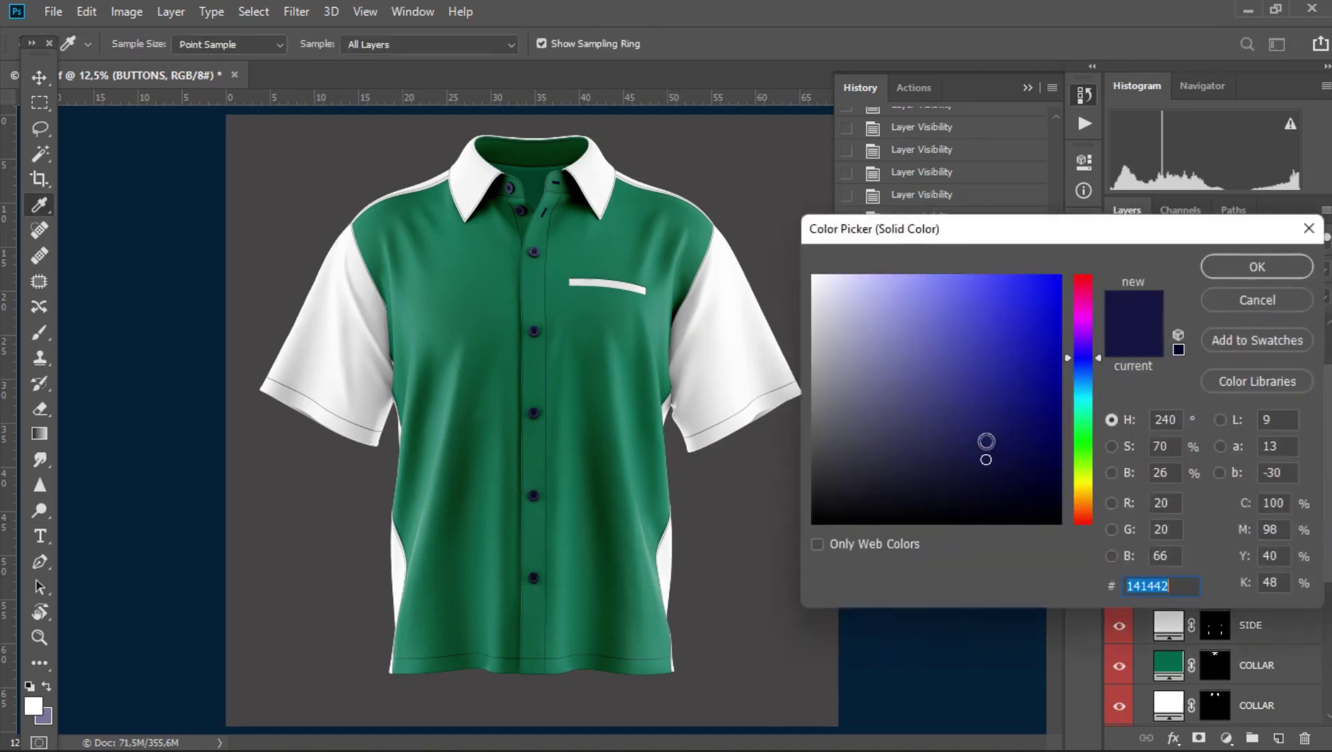
{"action": "left_click", "coordinate": [601, 304]}
{"action": "left_click_drag", "start_coordinate": [987, 408], "coordinate": [786, 265]}
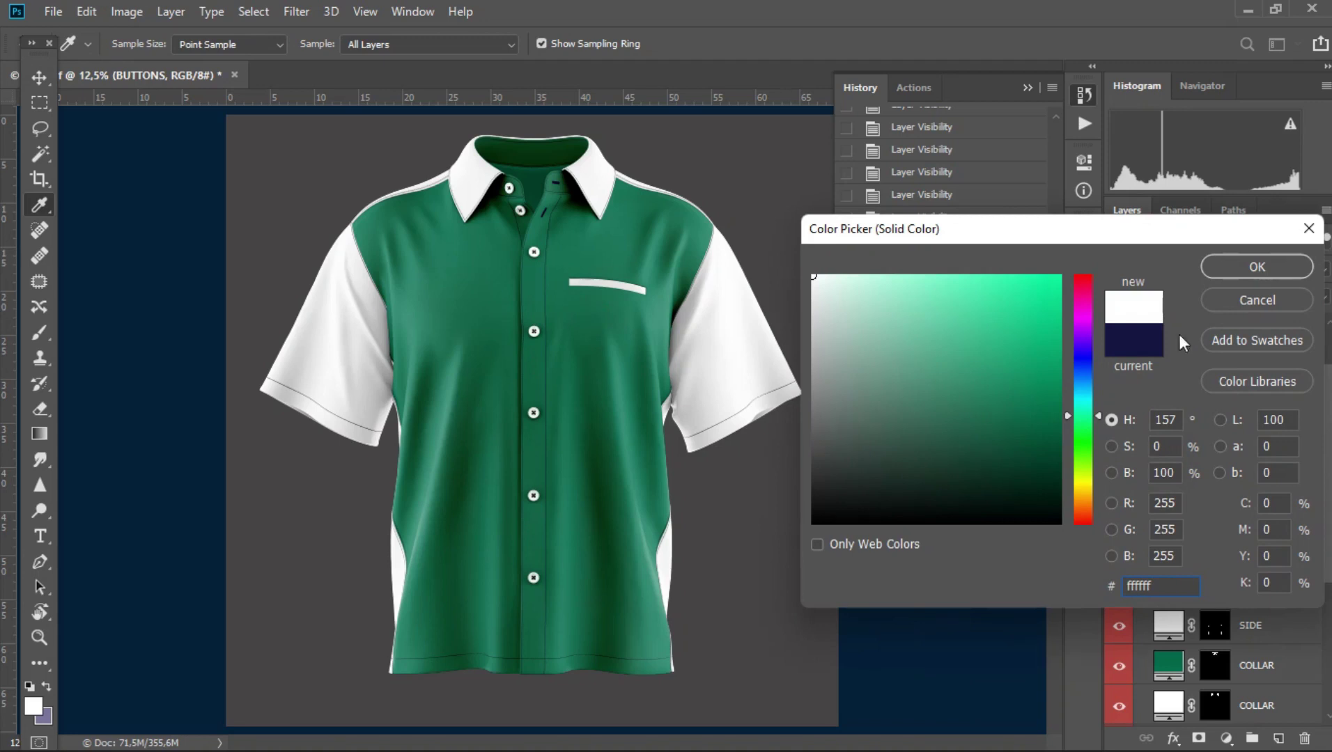
{"action": "left_click", "coordinate": [1285, 270]}
Step: Toggle the STITCHES layer's visibility to identify which parts of the shirt it covers
{"action": "left_click", "coordinate": [1167, 432]}
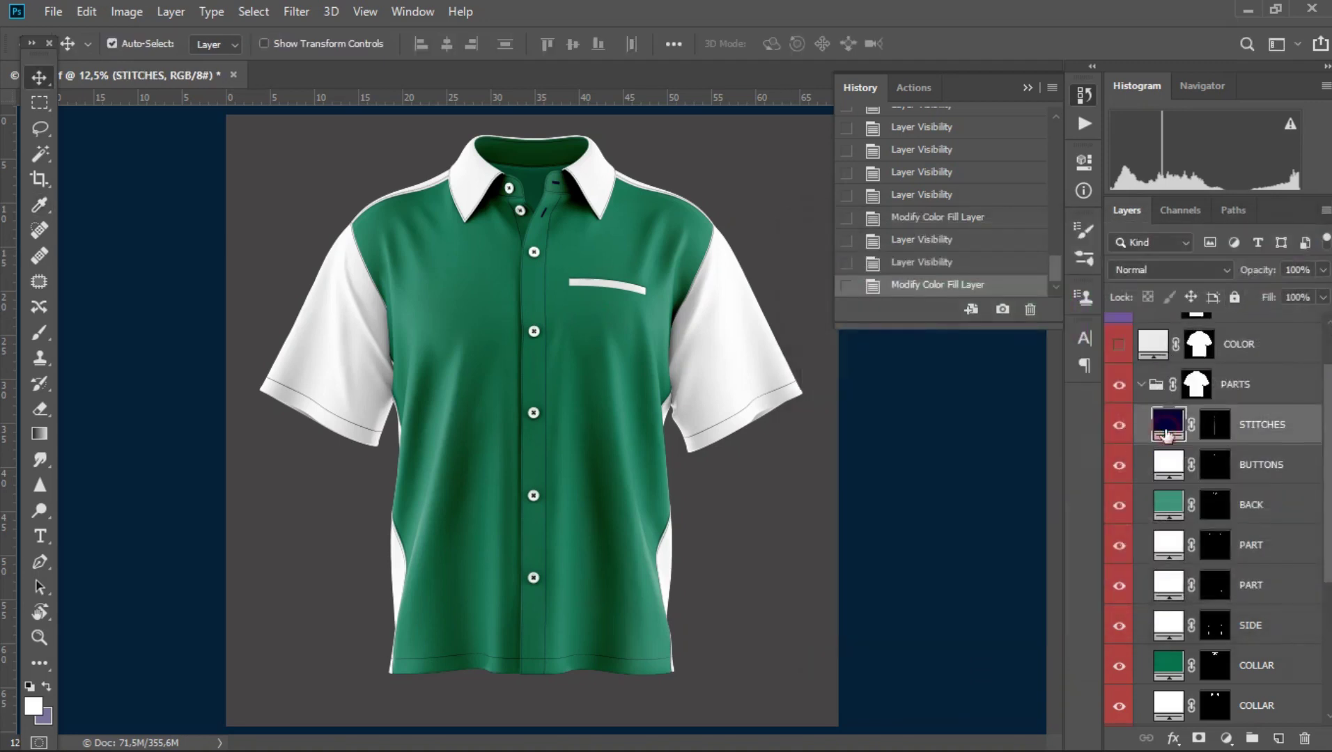
{"action": "left_click", "coordinate": [1119, 427]}
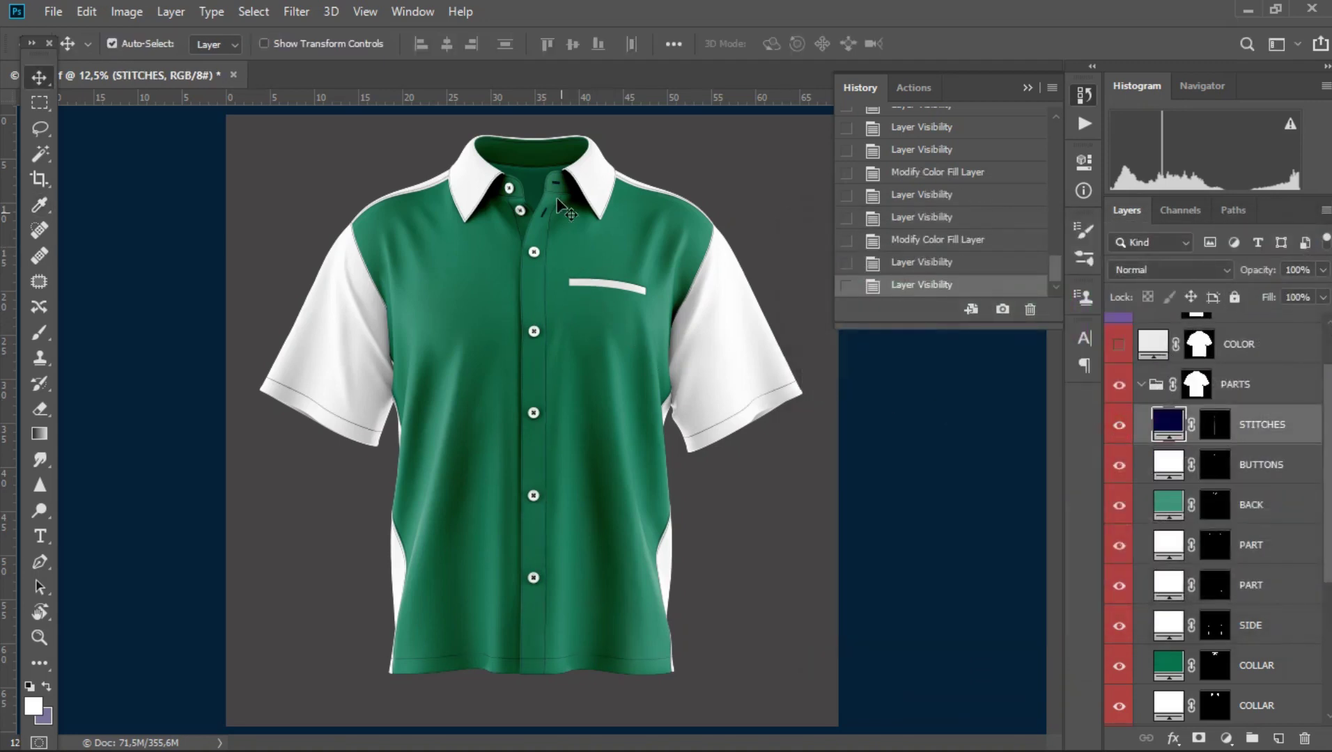
{"action": "left_click_drag", "start_coordinate": [550, 284], "coordinate": [544, 439]}
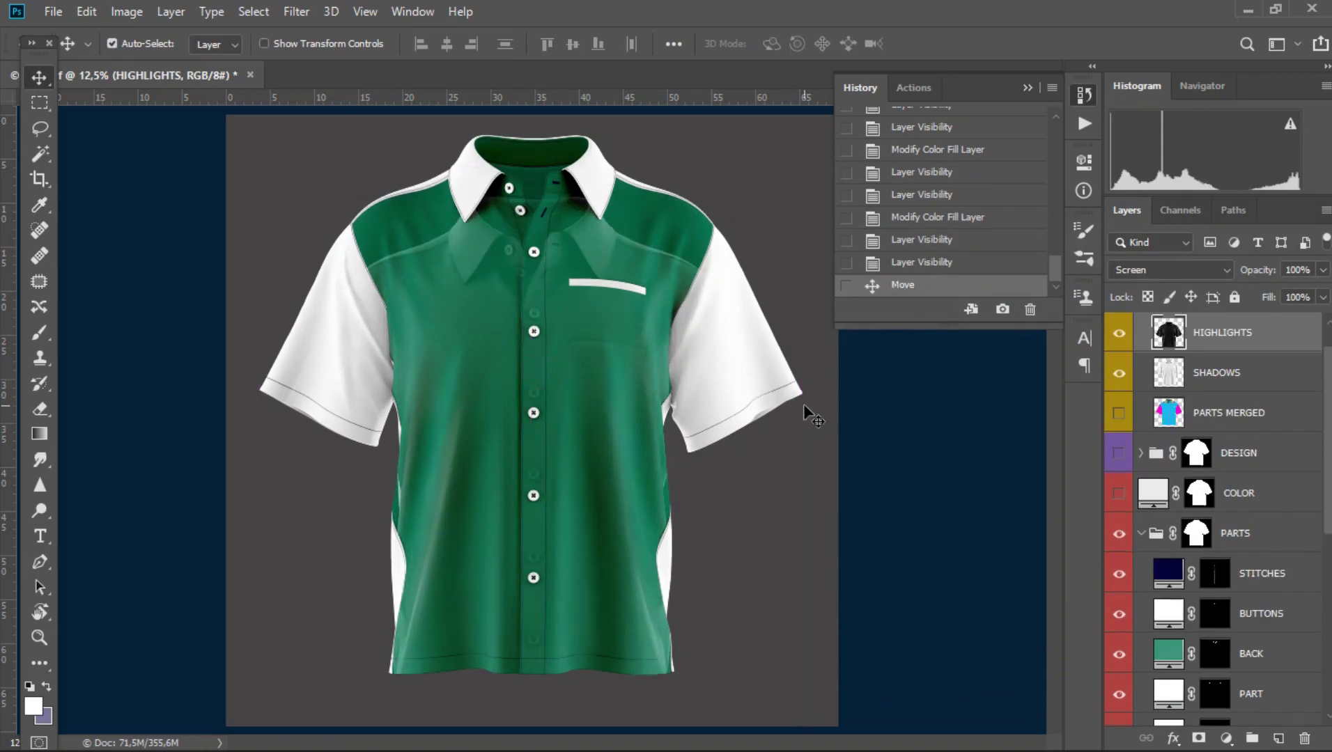
{"action": "key", "text": "ctrl+z"}
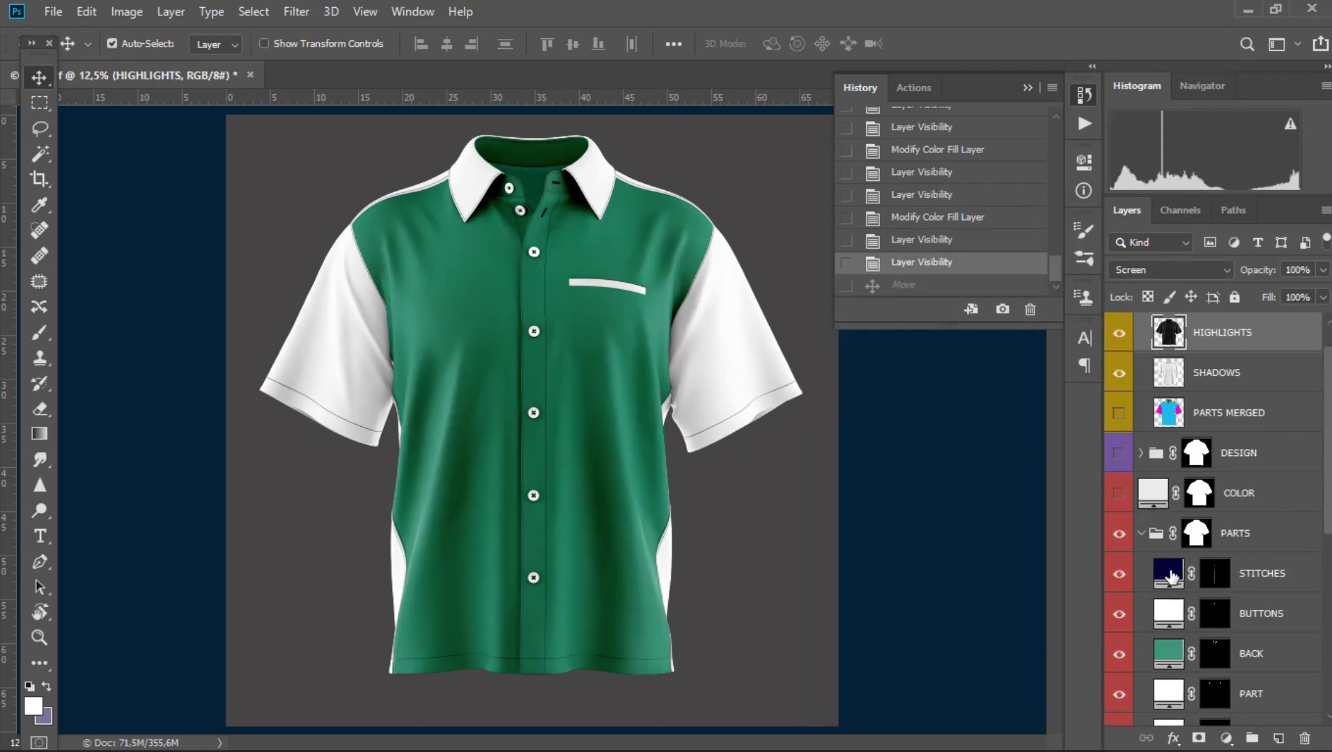
Step: Set the fill colour of the STITCHES layer to the grey-green 6c9b88 and check the seams on the shirt
{"action": "double_click", "coordinate": [1168, 572]}
{"action": "left_click_drag", "start_coordinate": [939, 425], "coordinate": [976, 399]}
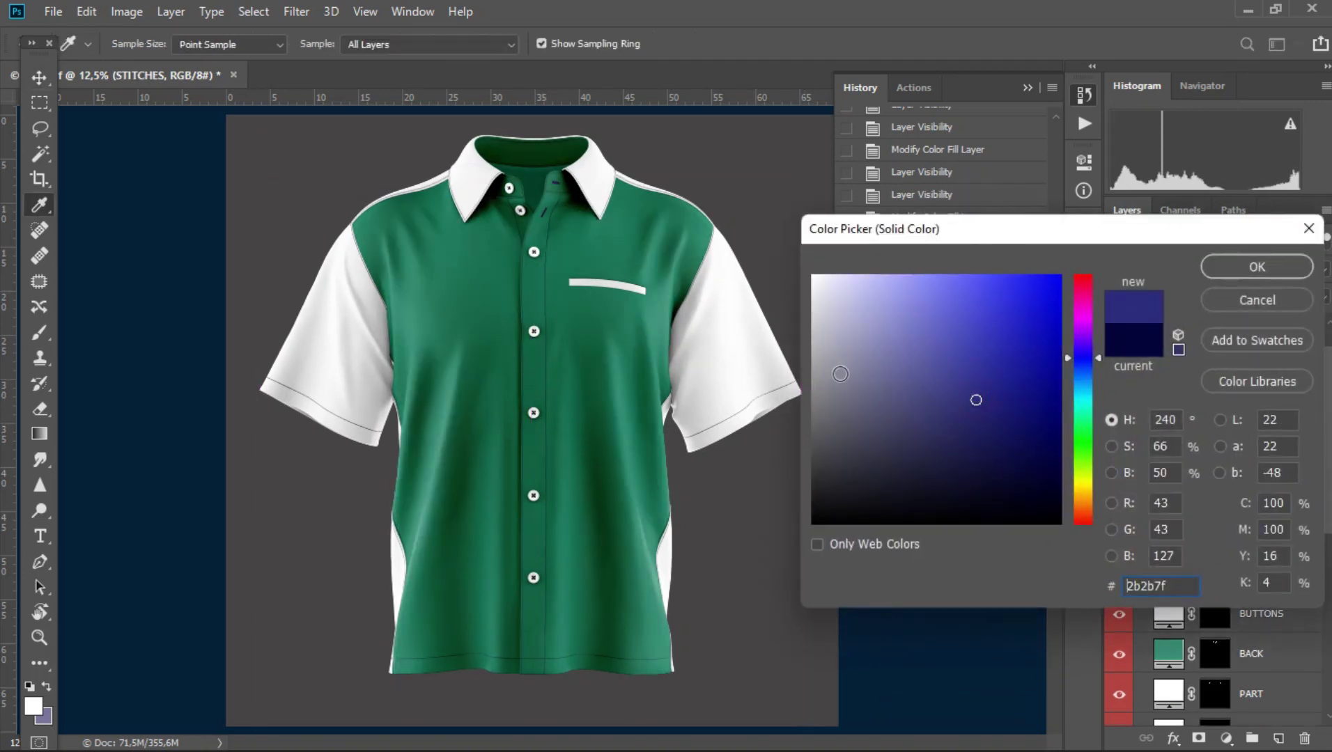
{"action": "left_click", "coordinate": [589, 252]}
{"action": "mouse_move", "coordinate": [1045, 425]}
{"action": "left_mouse_down"}
{"action": "mouse_move", "coordinate": [1029, 398]}
{"action": "mouse_move", "coordinate": [886, 372]}
{"action": "left_mouse_up"}
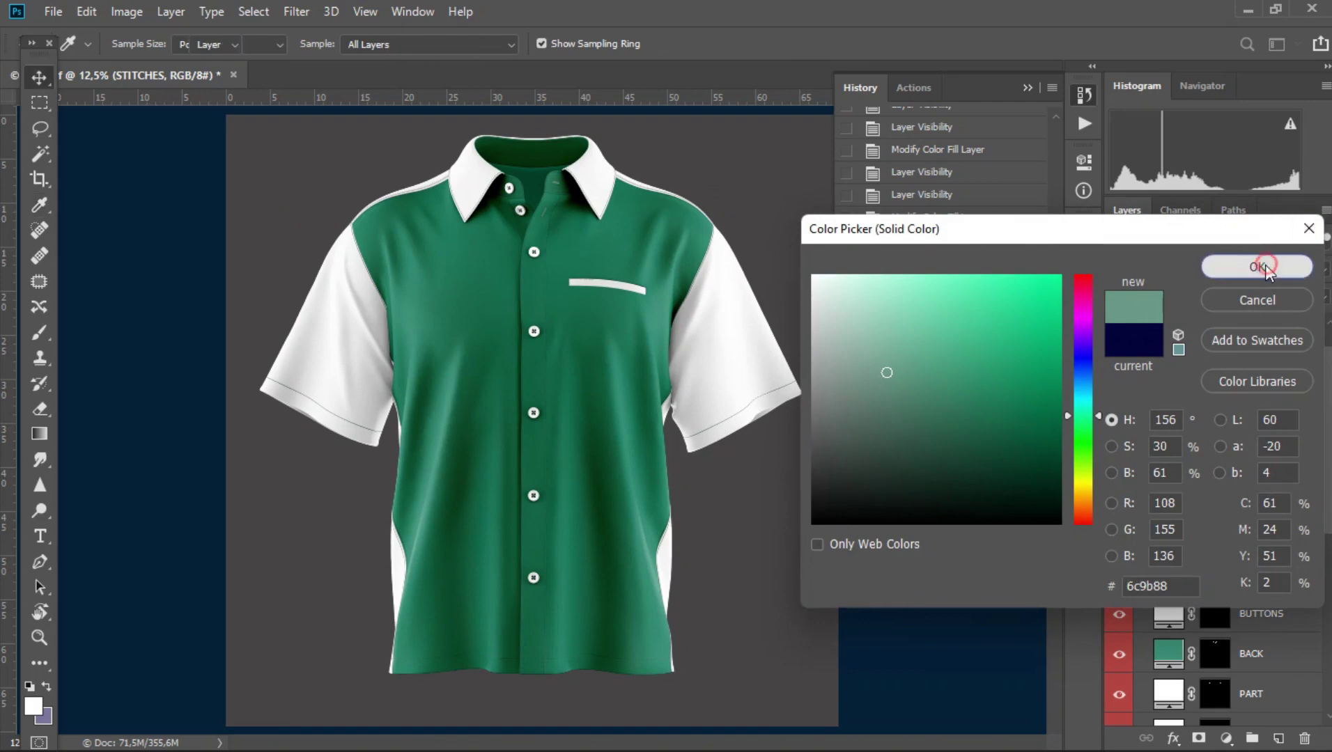
{"action": "left_click", "coordinate": [1250, 268]}
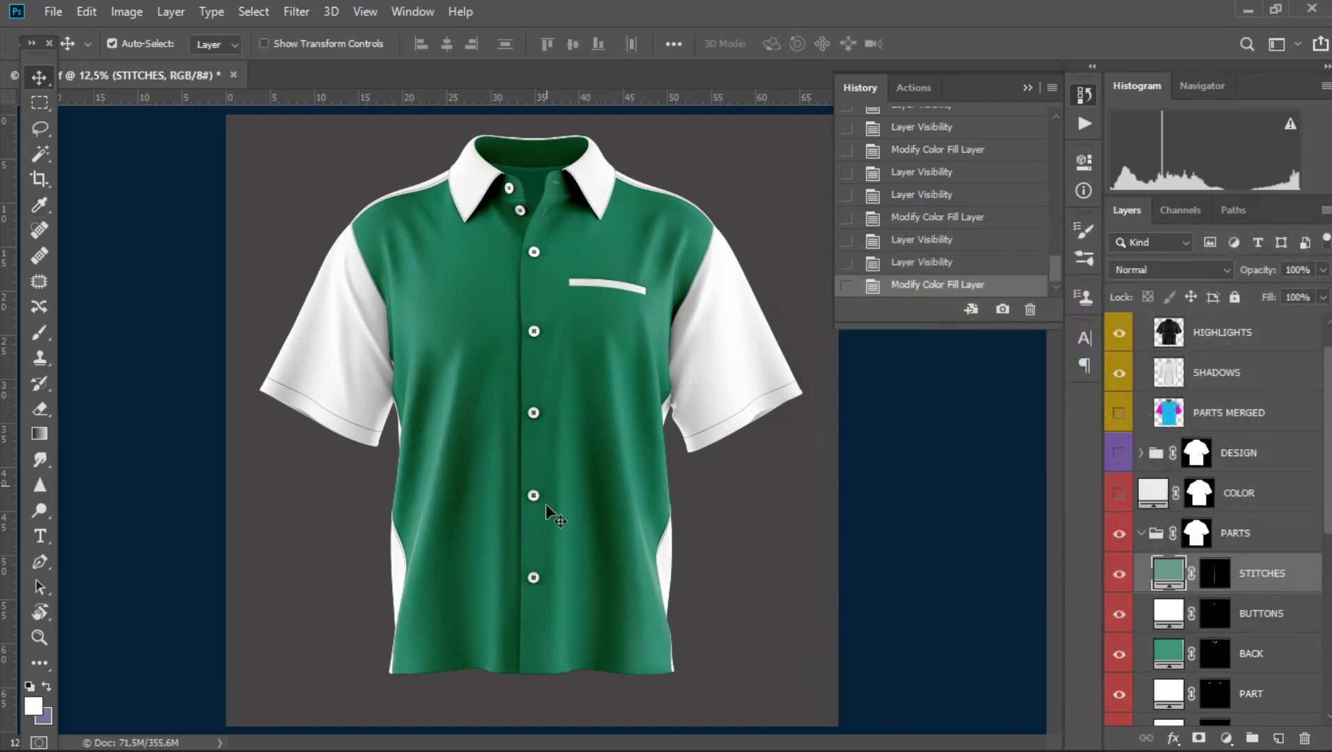
{"action": "scroll", "coordinate": [640, 282], "scroll_direction": "up", "scroll_amount": 5}
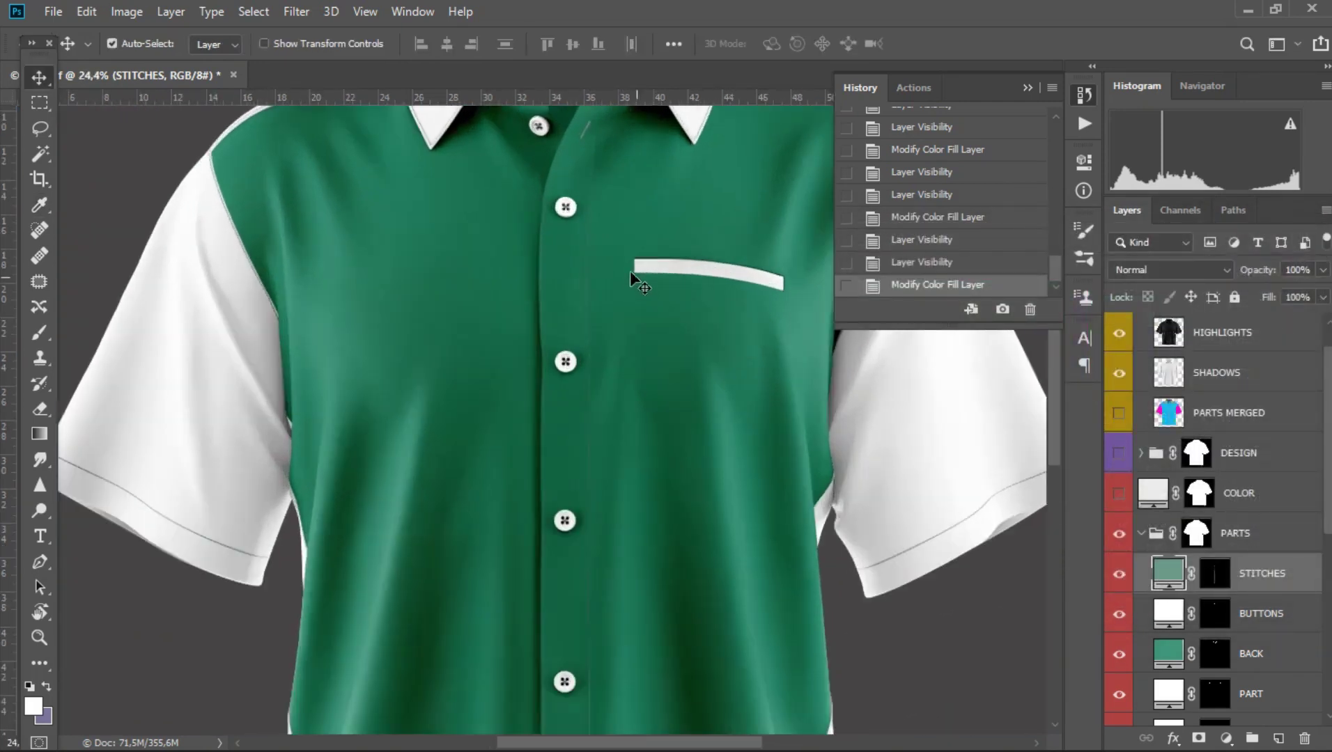
{"action": "scroll", "coordinate": [569, 275], "scroll_direction": "down", "scroll_amount": 5}
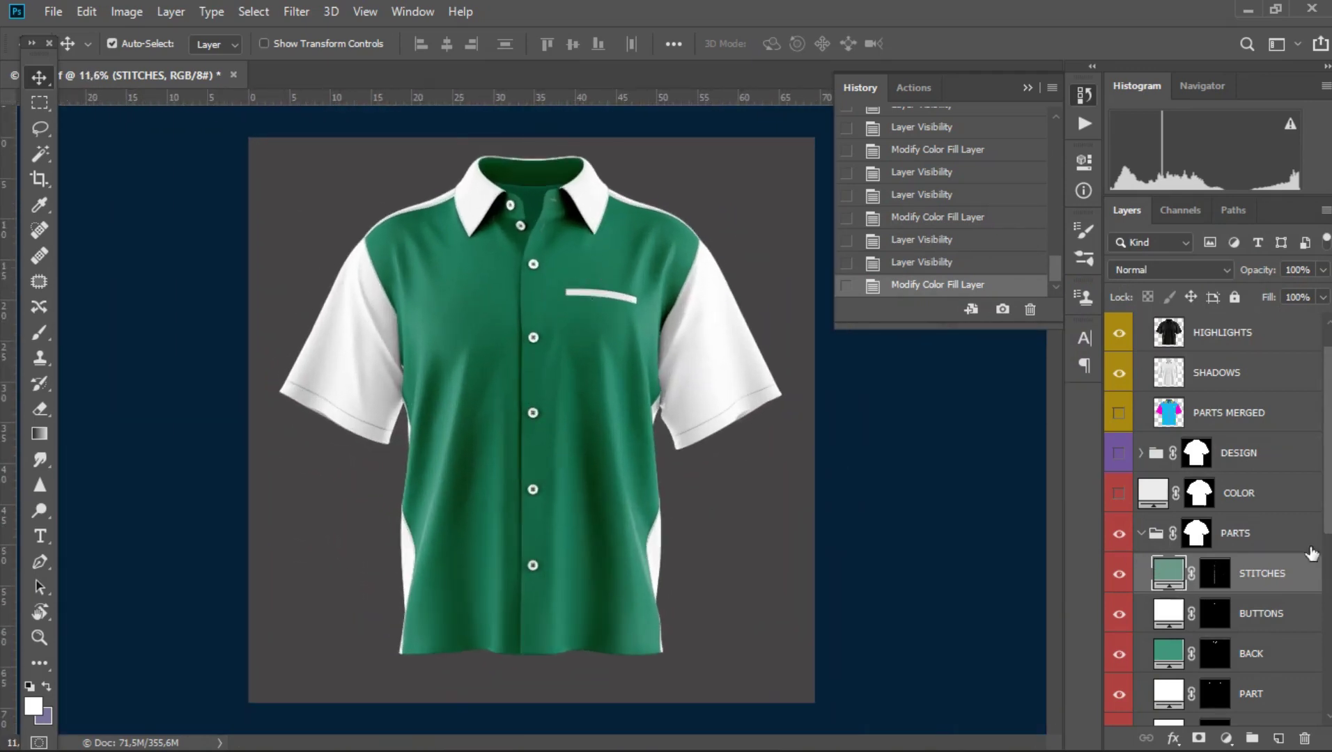
Step: Make the PARTS group visible and expand it to show its layers
{"action": "scroll", "coordinate": [1178, 573], "scroll_direction": "down", "scroll_amount": 1}
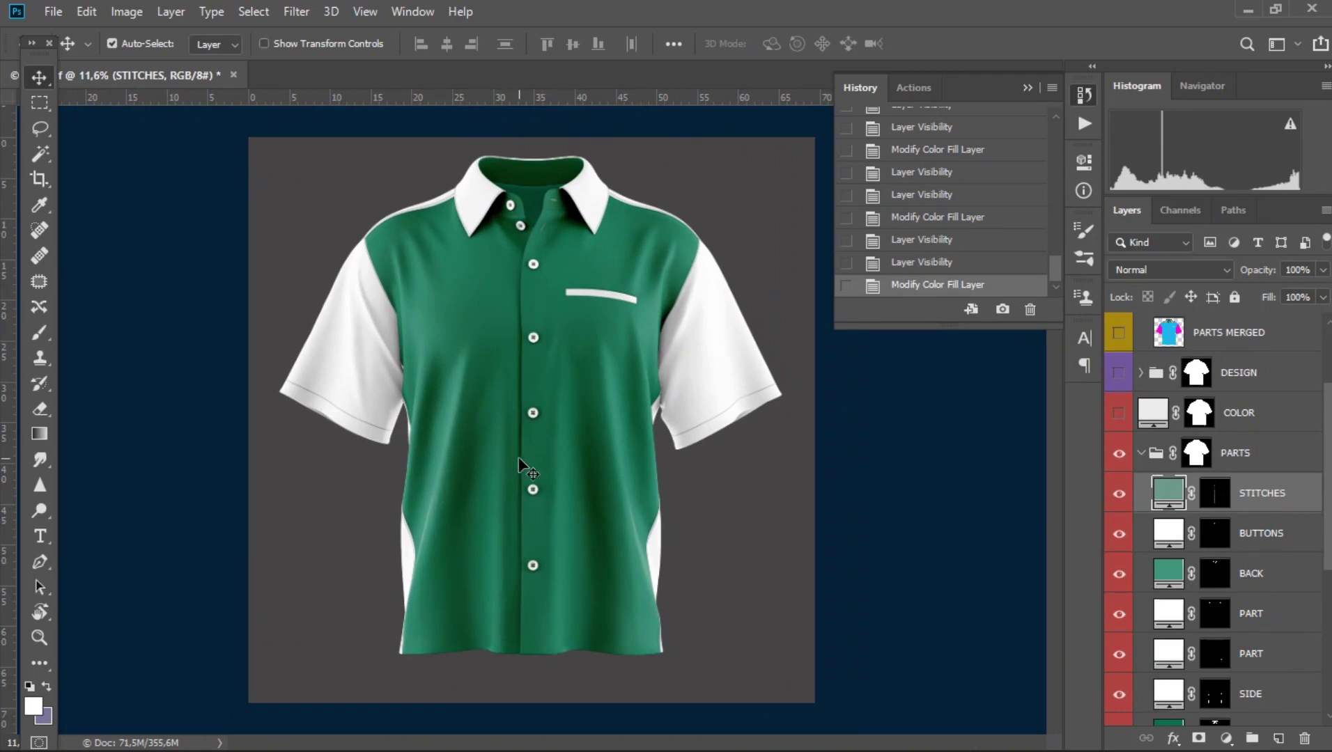
{"action": "left_click", "coordinate": [1141, 454]}
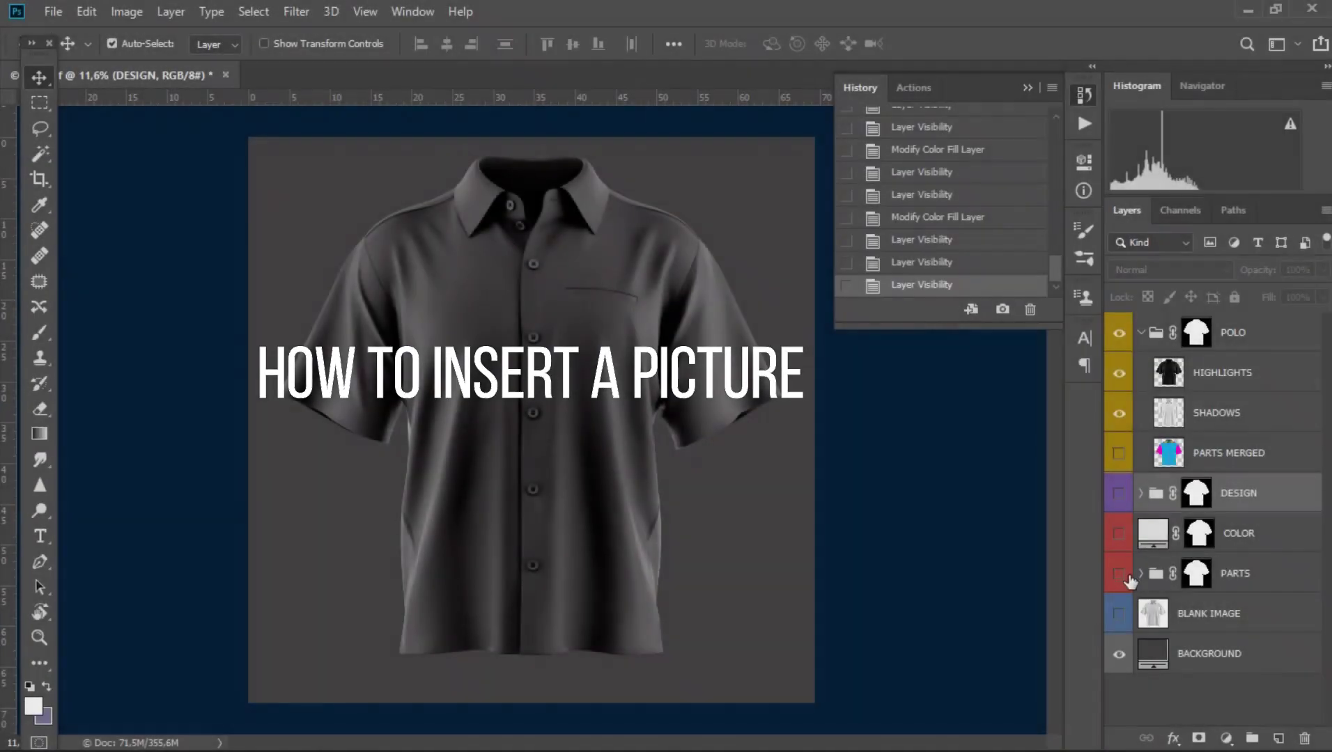
{"action": "left_click", "coordinate": [1119, 573]}
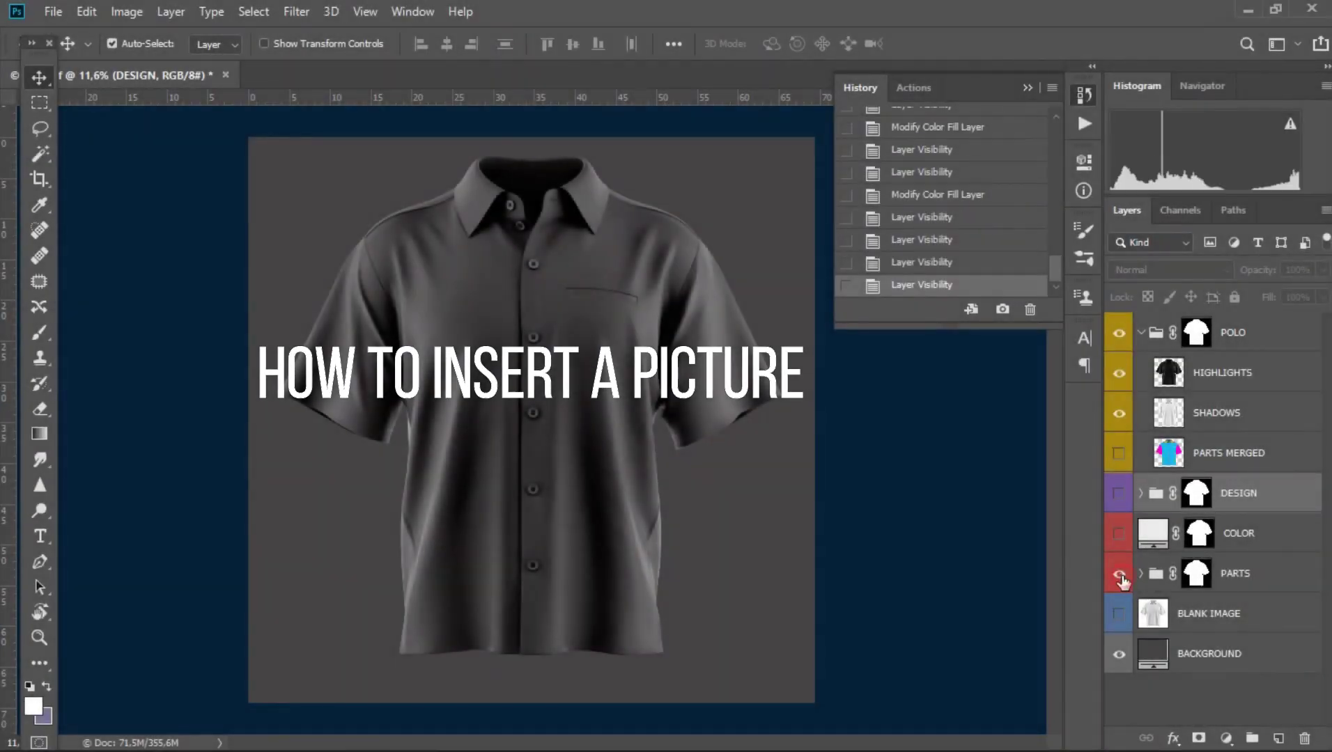
{"action": "left_click", "coordinate": [1140, 573]}
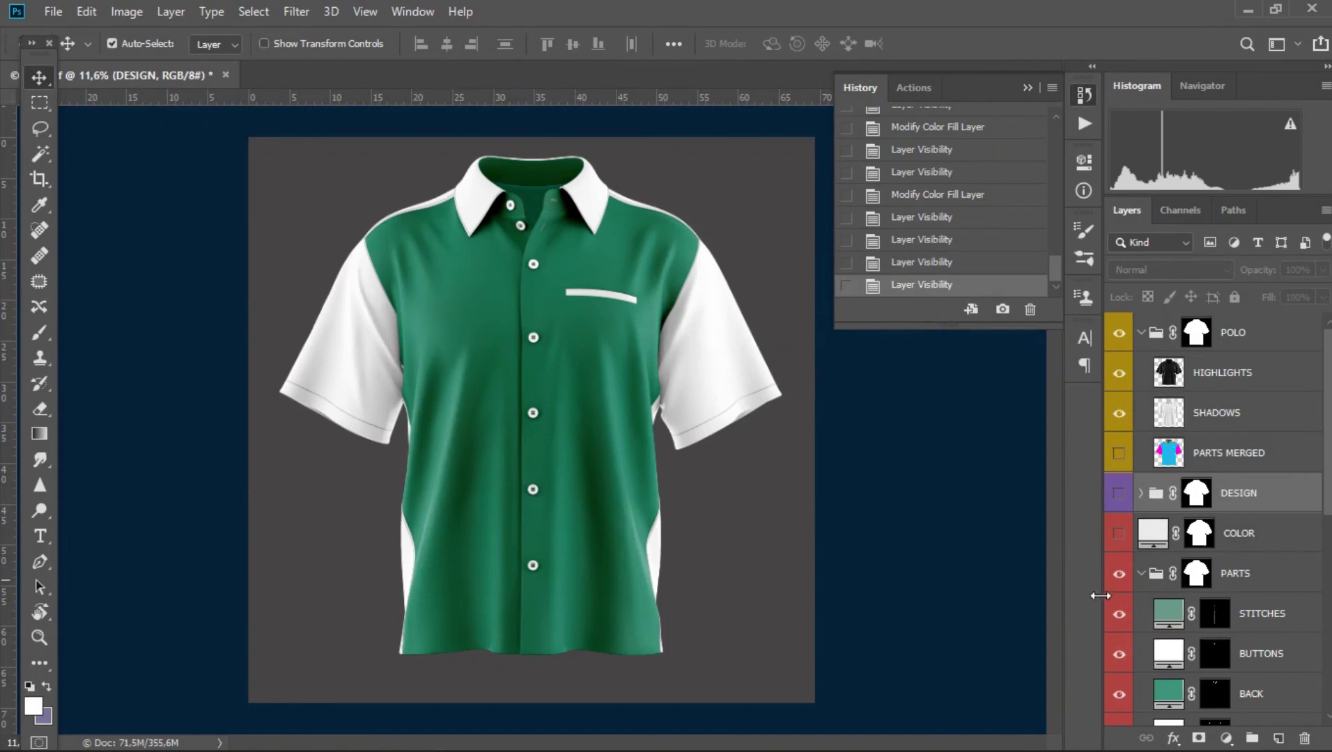
Step: Add a new empty layer directly above the FRONT layer in the PARTS group
{"action": "scroll", "coordinate": [1177, 606], "scroll_direction": "down", "scroll_amount": 10}
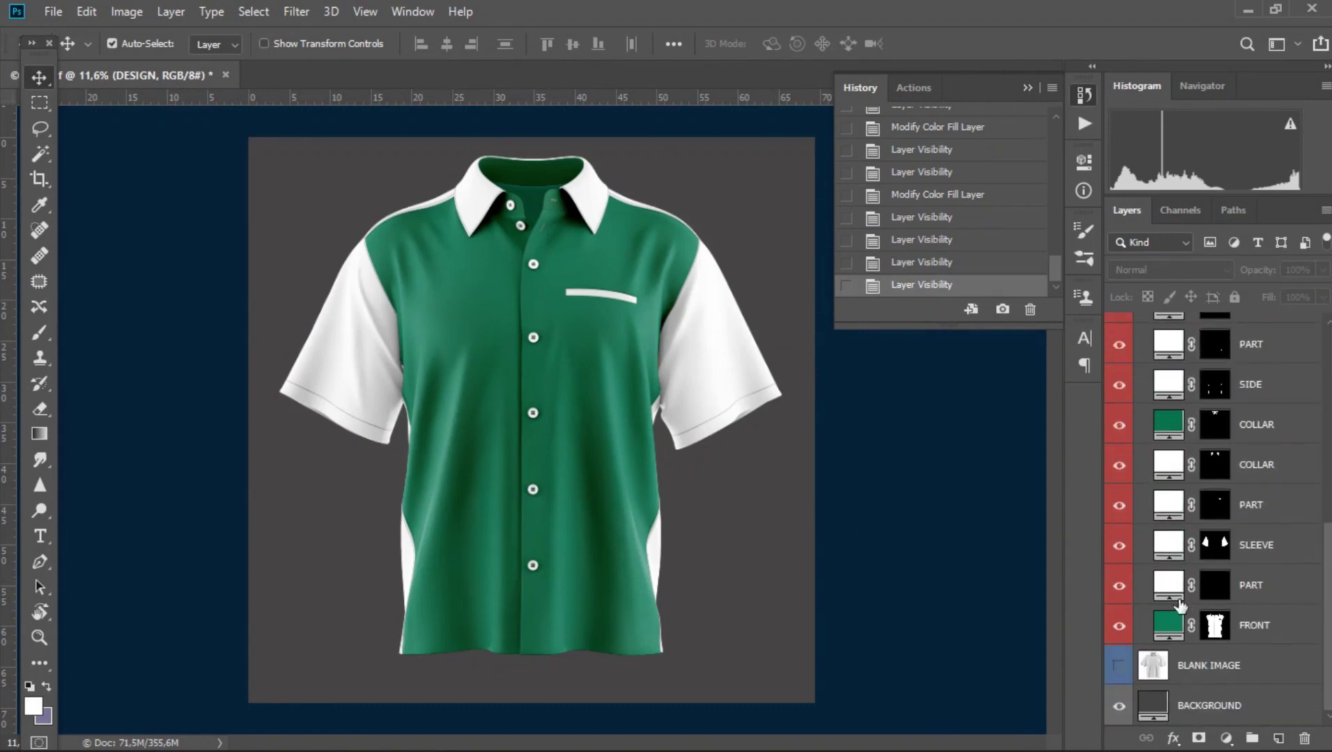
{"action": "left_click", "coordinate": [1215, 627]}
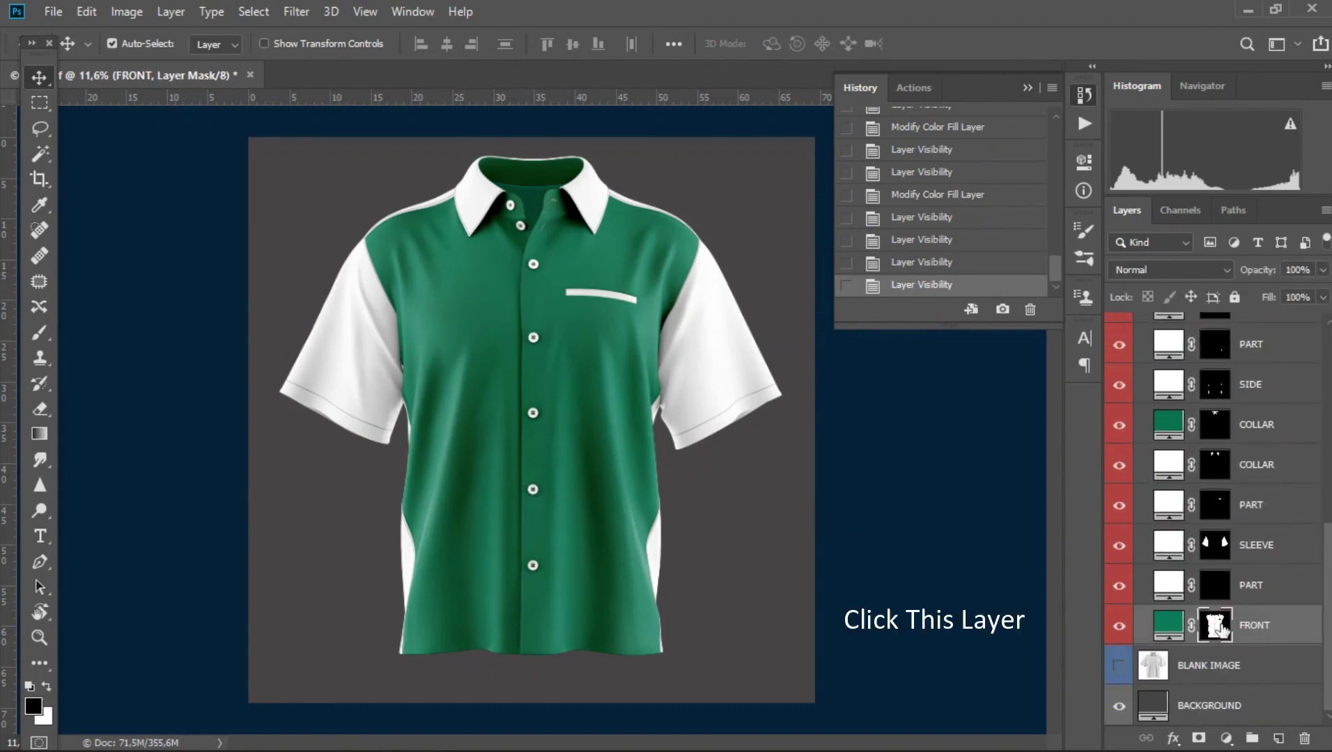
{"action": "left_click", "coordinate": [1275, 627]}
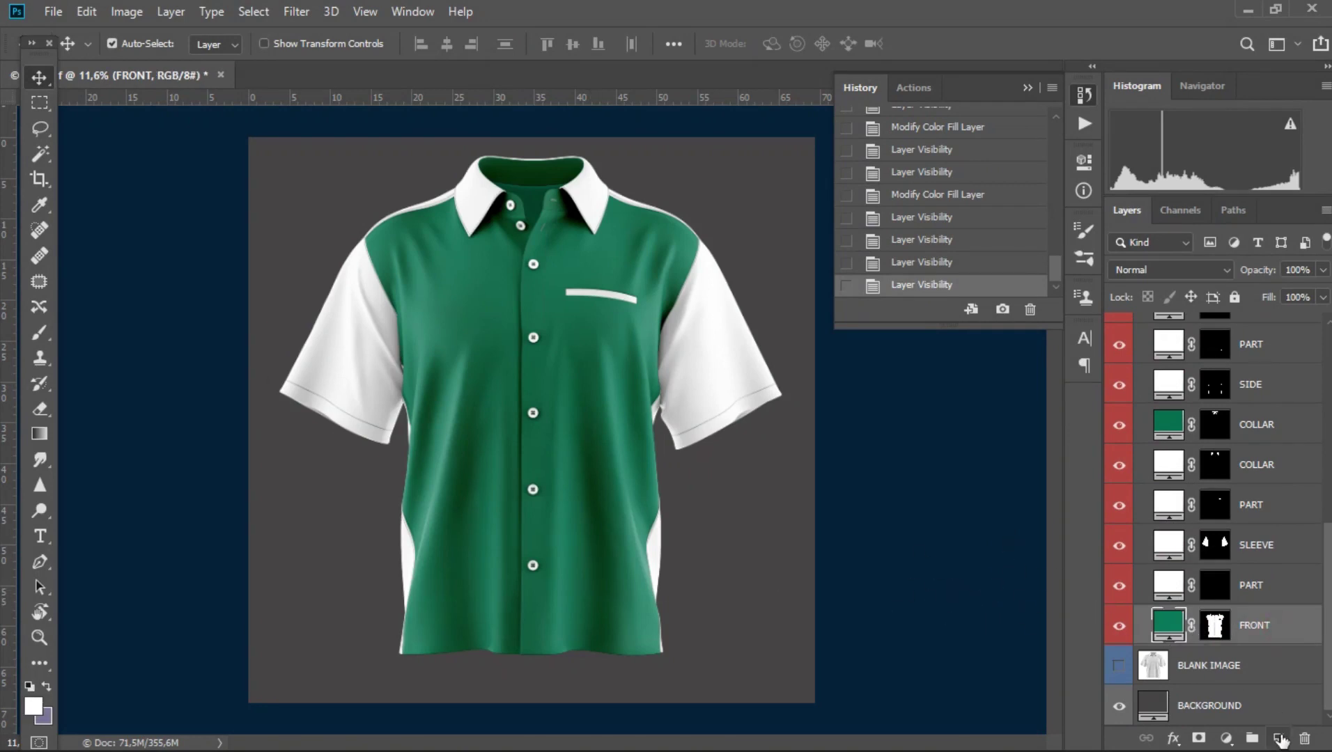
{"action": "left_click", "coordinate": [1280, 740]}
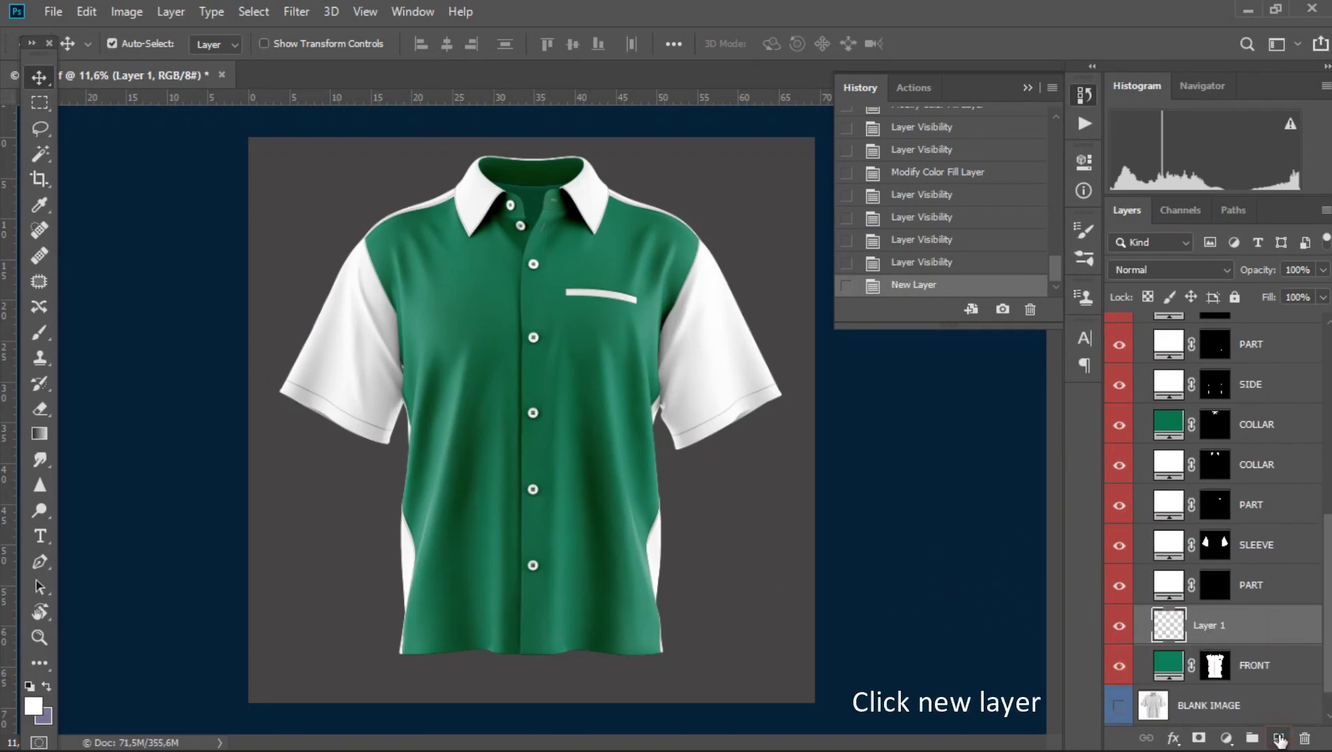
Step: Place the Adidas_Logo.svg.png picture from Local Disk (D:) as an embedded object in the new layer
{"action": "left_click", "coordinate": [60, 13]}
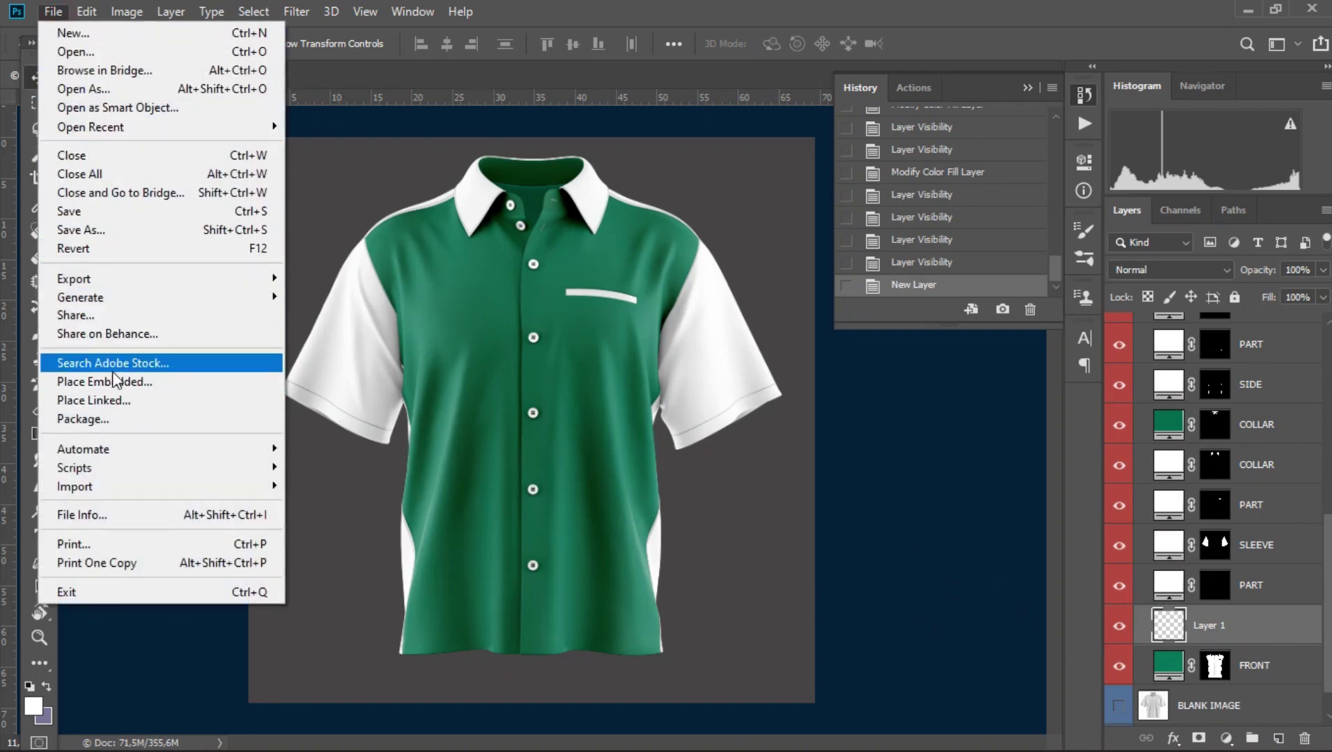
{"action": "left_click", "coordinate": [53, 383]}
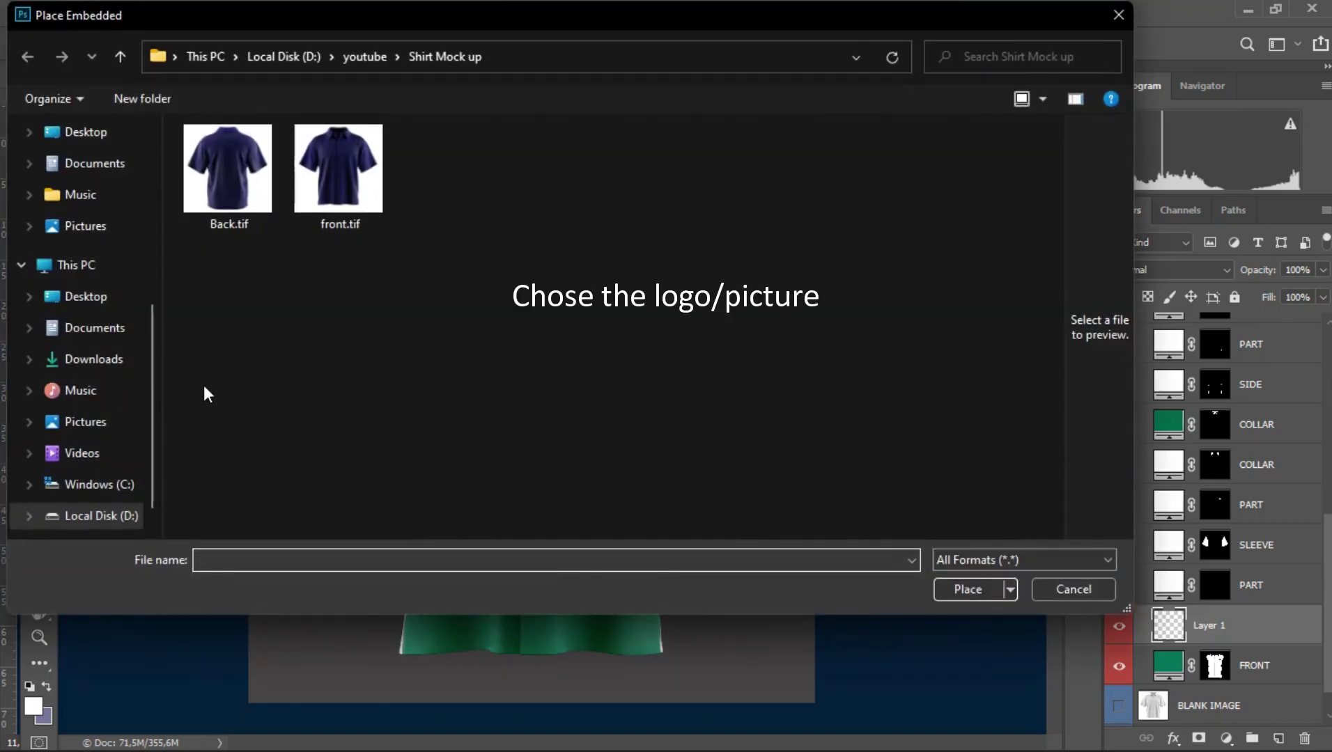
{"action": "scroll", "coordinate": [112, 432], "scroll_direction": "down", "scroll_amount": 1}
{"action": "left_click", "coordinate": [112, 485]}
{"action": "scroll", "coordinate": [652, 381], "scroll_direction": "down", "scroll_amount": 6}
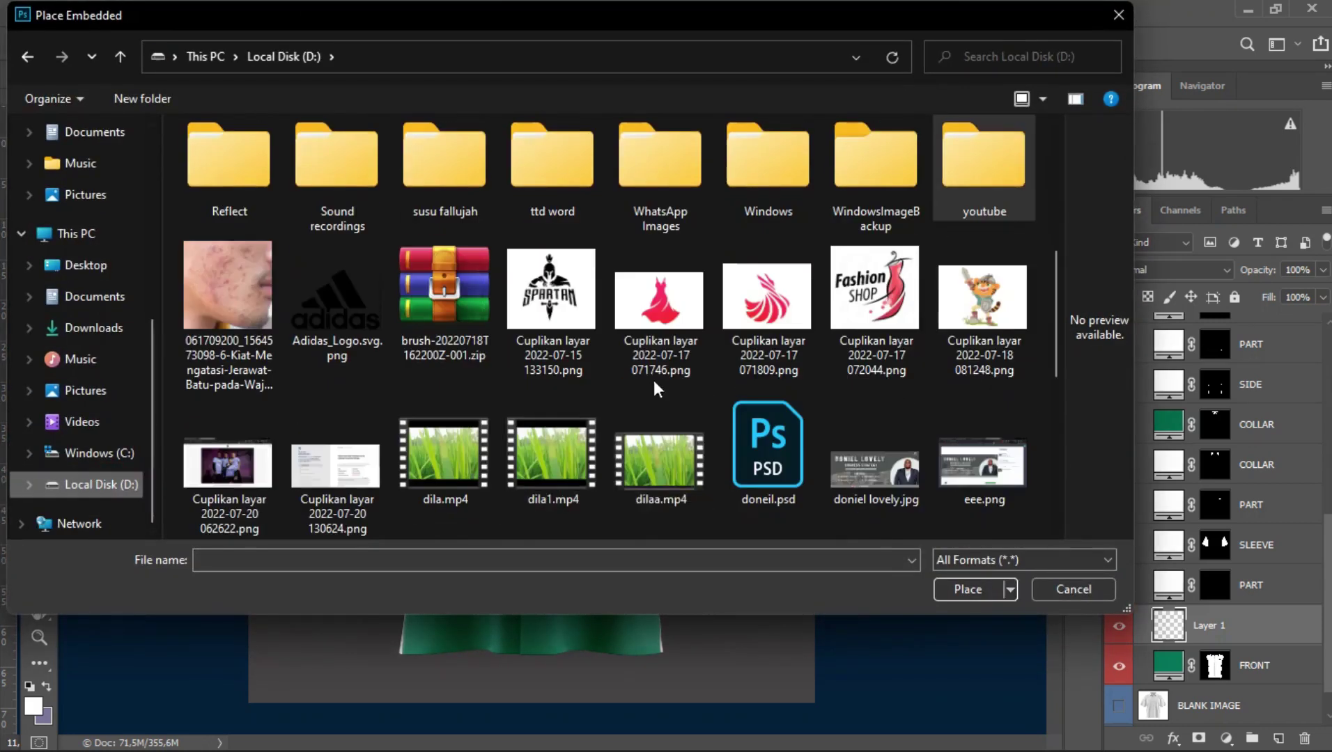
{"action": "double_click", "coordinate": [352, 154]}
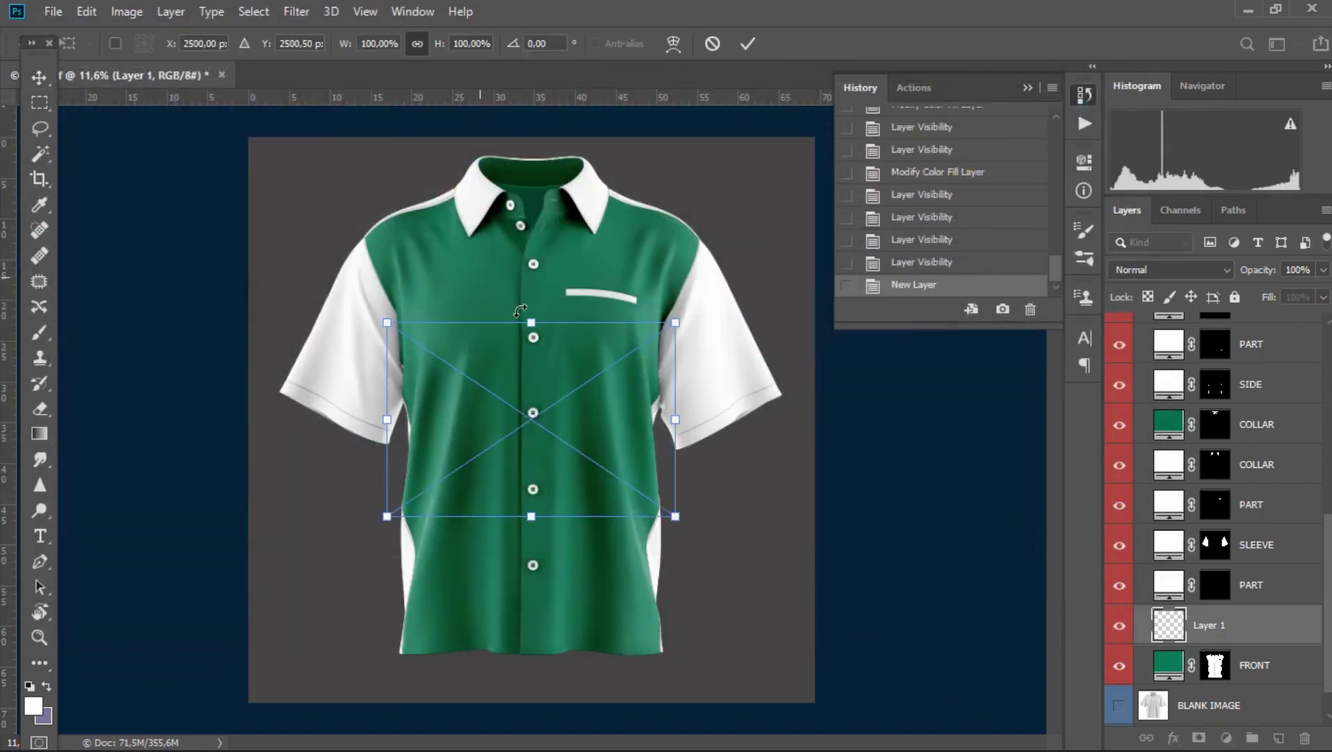
Step: Scale the placed Adidas logo to about 15.65% and position it on the chest opposite the pocket
{"action": "left_click_drag", "start_coordinate": [672, 325], "coordinate": [546, 409]}
{"action": "left_click_drag", "start_coordinate": [508, 471], "coordinate": [530, 314]}
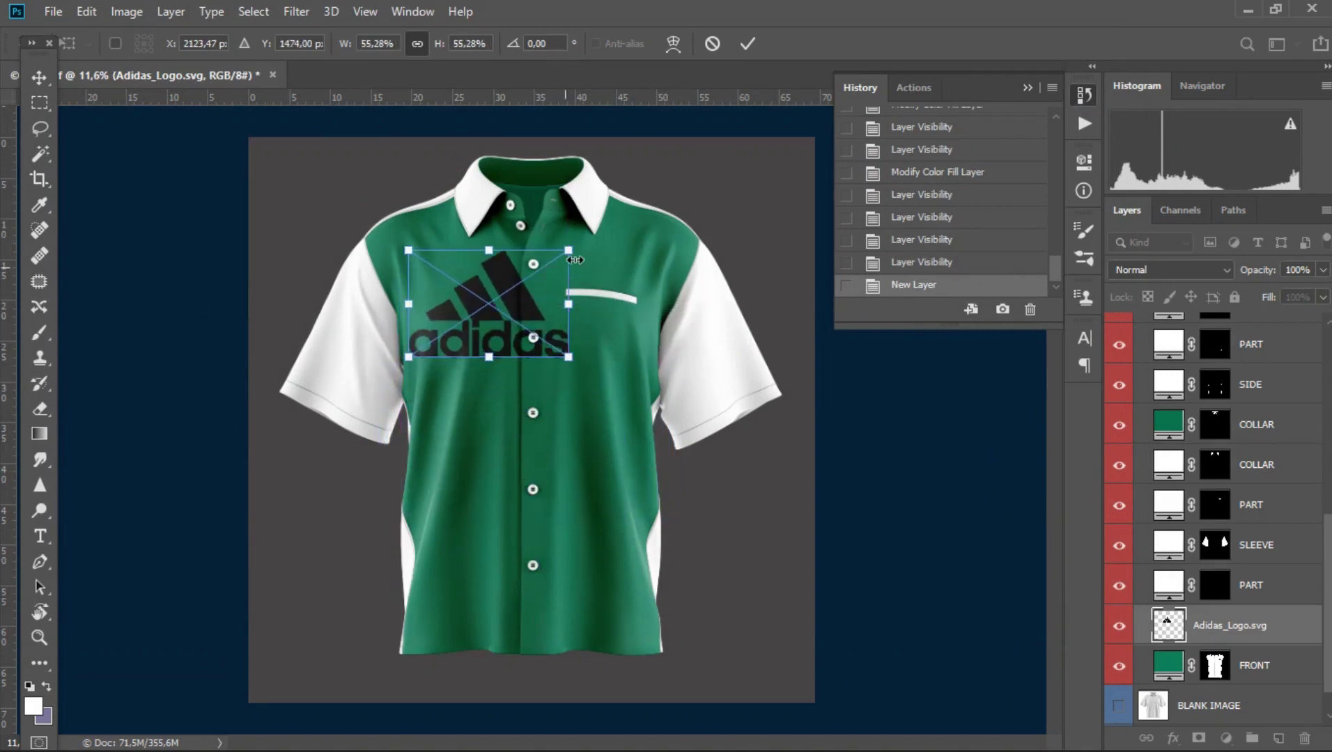
{"action": "left_click_drag", "start_coordinate": [568, 253], "coordinate": [467, 321]}
{"action": "double_click", "coordinate": [465, 321]}
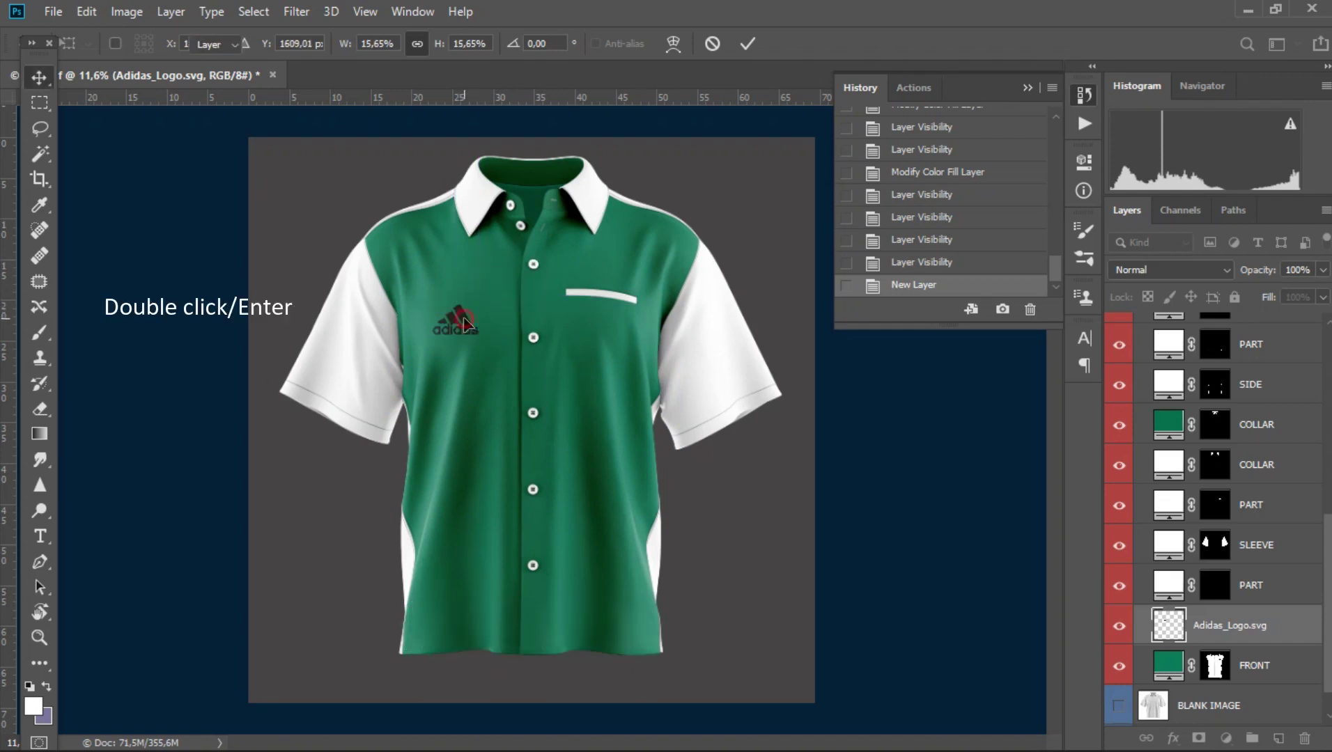
Step: Examine the placed logo up close, then view its smart object contents and close them without changes
{"action": "scroll", "coordinate": [456, 322], "scroll_direction": "up", "scroll_amount": 3}
{"action": "scroll", "coordinate": [456, 323], "scroll_direction": "up", "scroll_amount": 3}
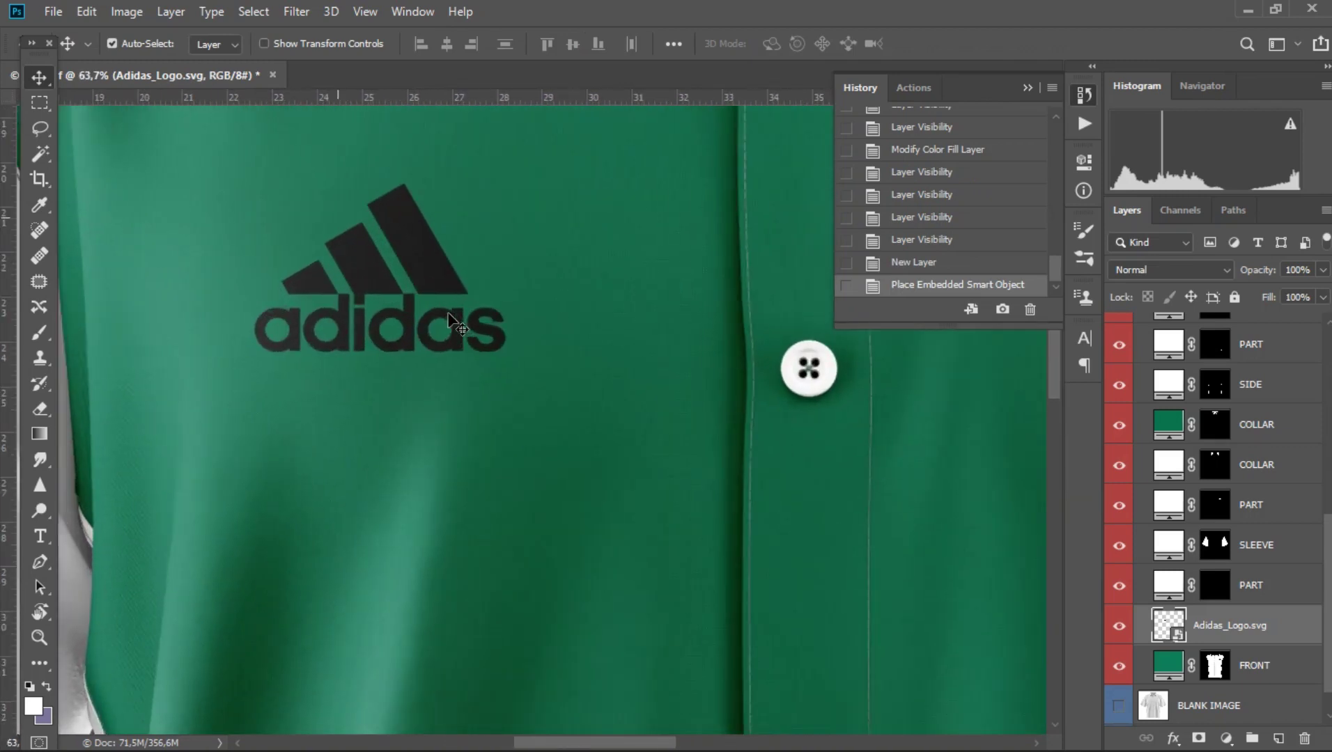
{"action": "scroll", "coordinate": [438, 317], "scroll_direction": "down", "scroll_amount": 6}
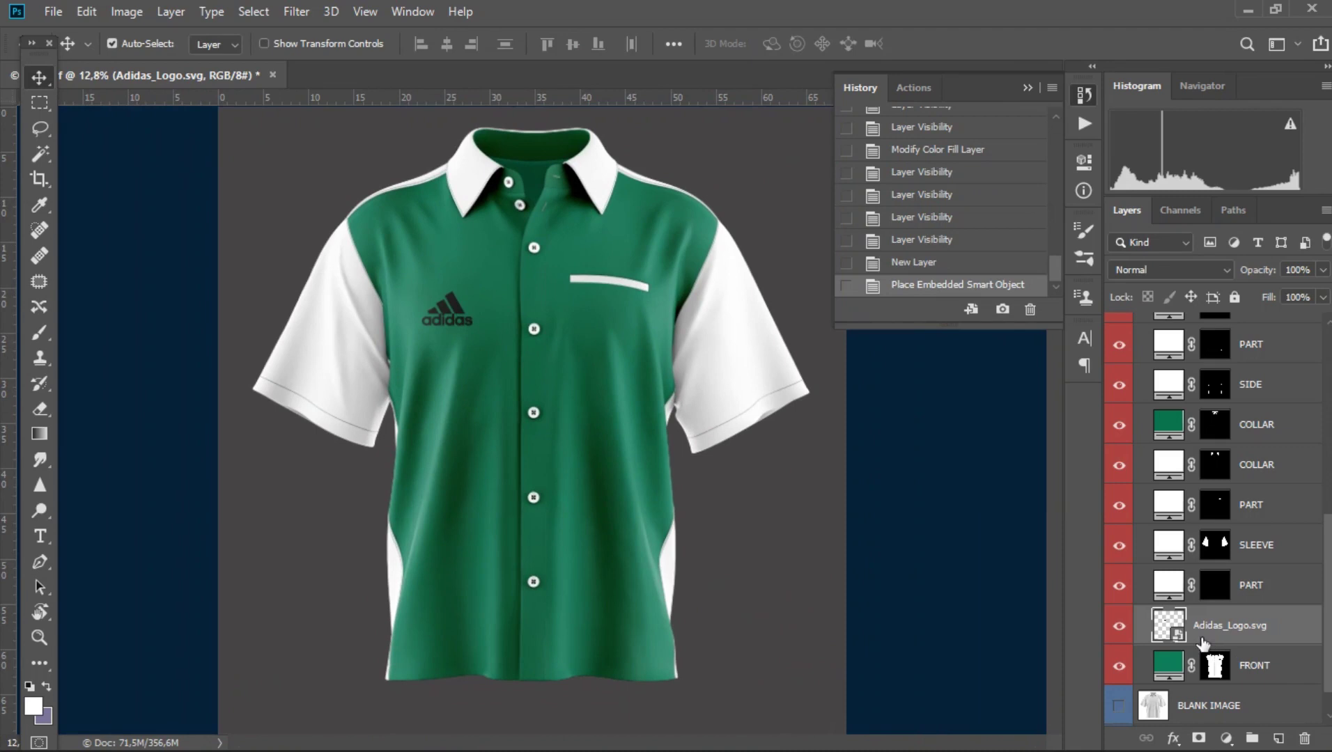
{"action": "double_click", "coordinate": [1171, 619]}
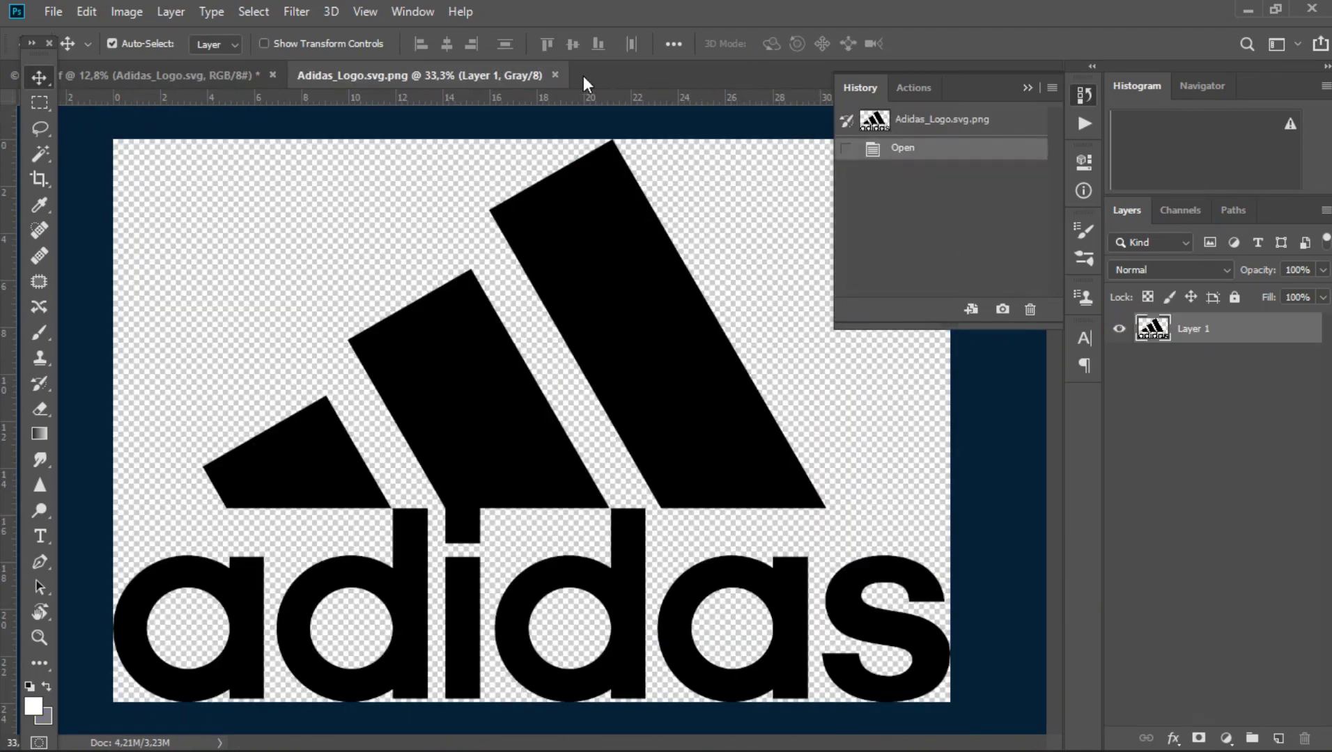
{"action": "left_click", "coordinate": [554, 75]}
Step: Add a new empty layer directly above the Adidas_Logo.svg layer
{"action": "scroll", "coordinate": [1198, 699], "scroll_direction": "down", "scroll_amount": 2}
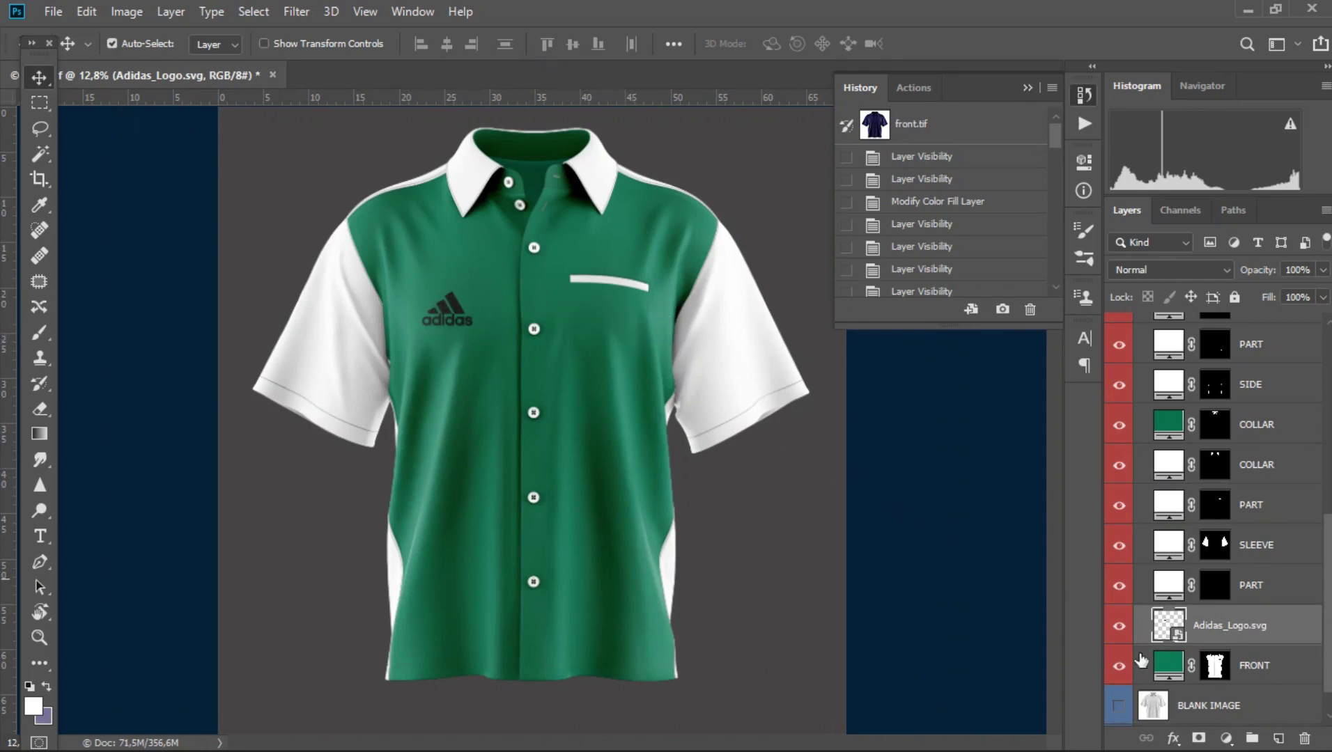
{"action": "left_click", "coordinate": [1279, 740]}
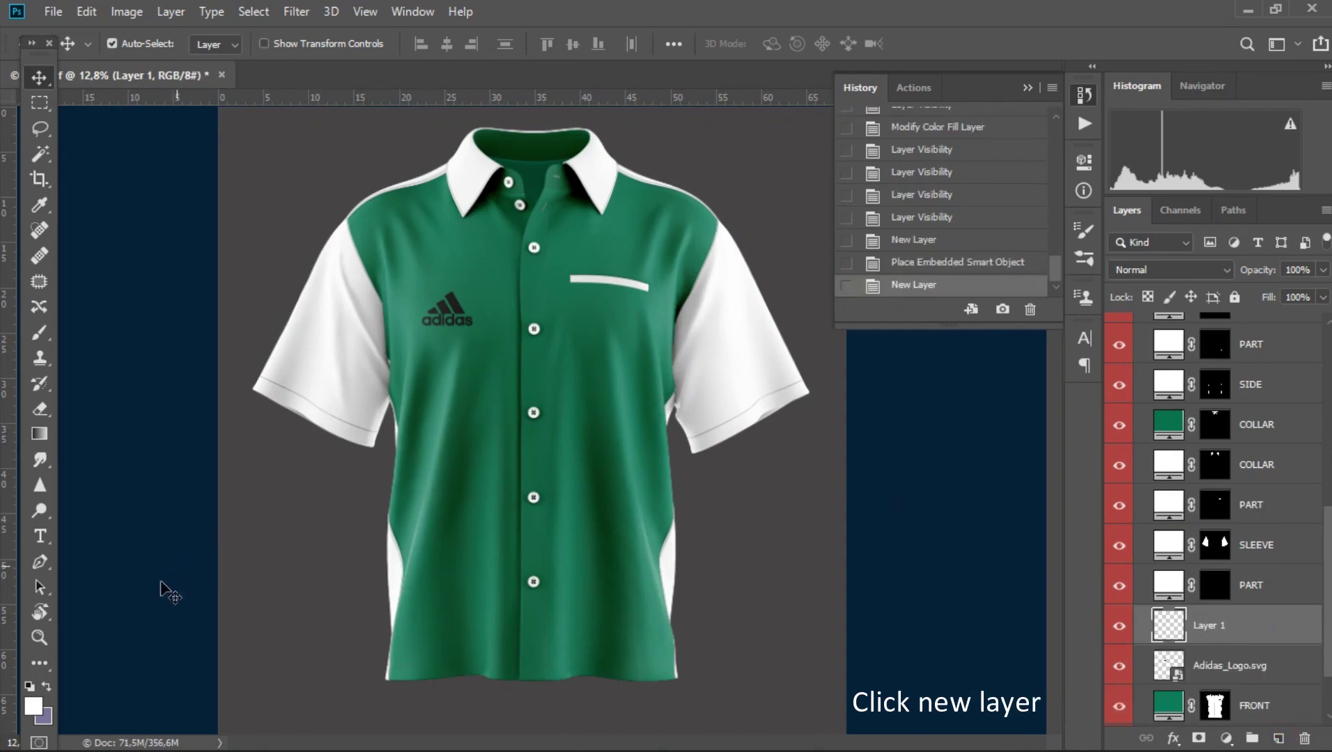
Step: Add the text "Muslih Tv" in white just below the chest pocket strip
{"action": "left_click", "coordinate": [40, 536]}
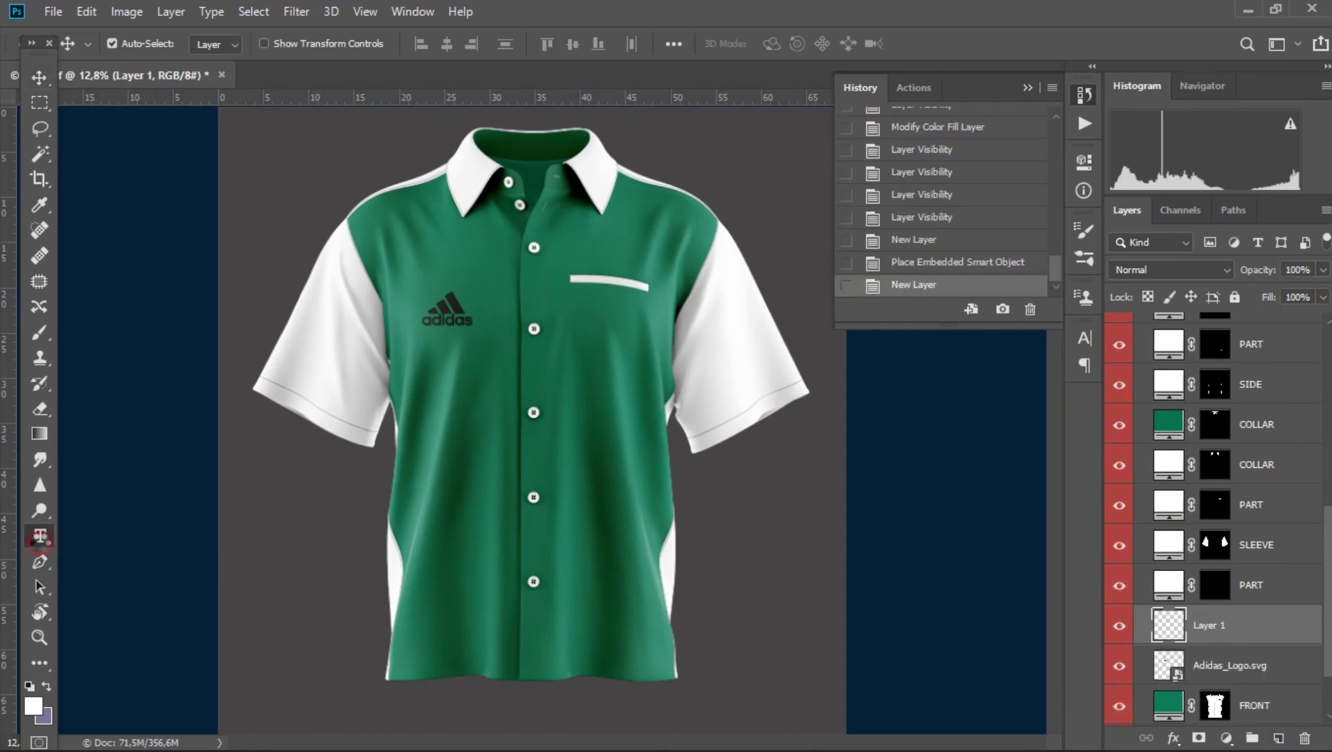
{"action": "left_click", "coordinate": [585, 322]}
{"action": "left_click_drag", "start_coordinate": [595, 377], "coordinate": [649, 359]}
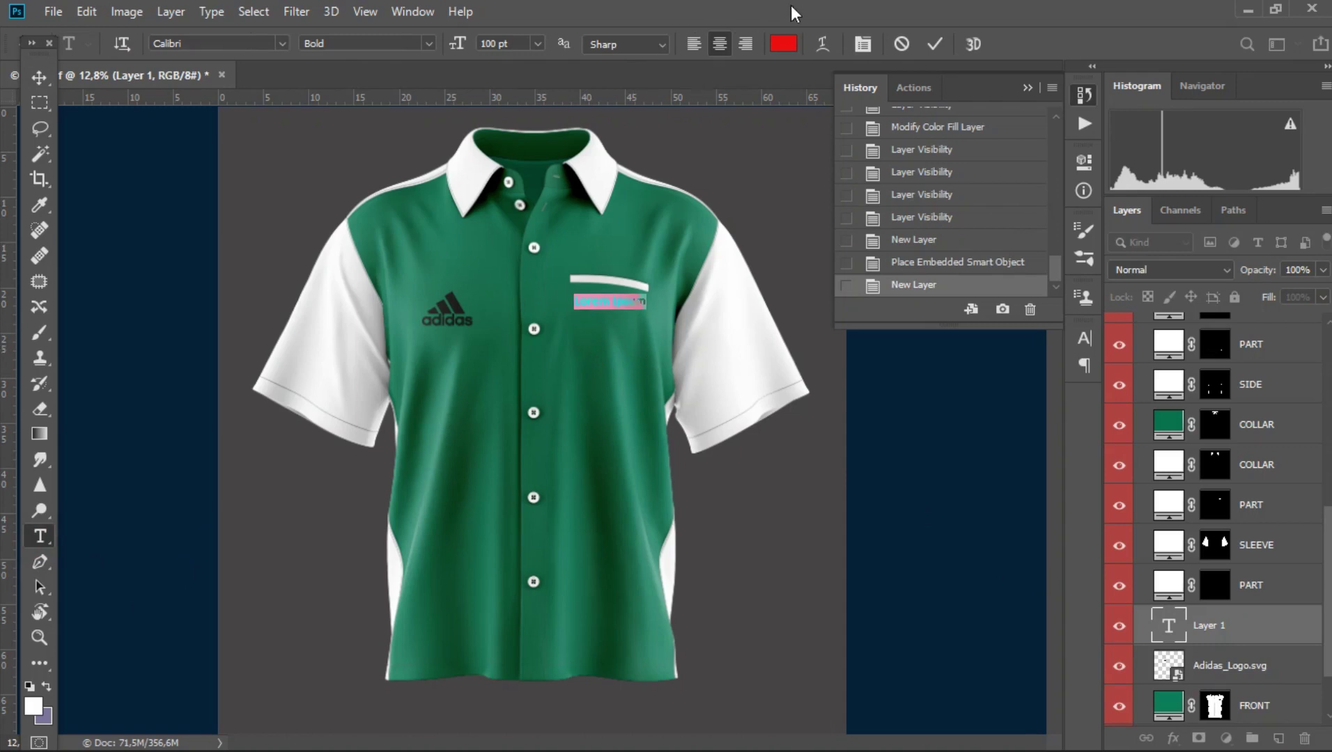
{"action": "left_click", "coordinate": [783, 43]}
{"action": "left_click_drag", "start_coordinate": [835, 301], "coordinate": [813, 276]}
{"action": "key", "text": "Return"}
{"action": "type", "text": "M"}
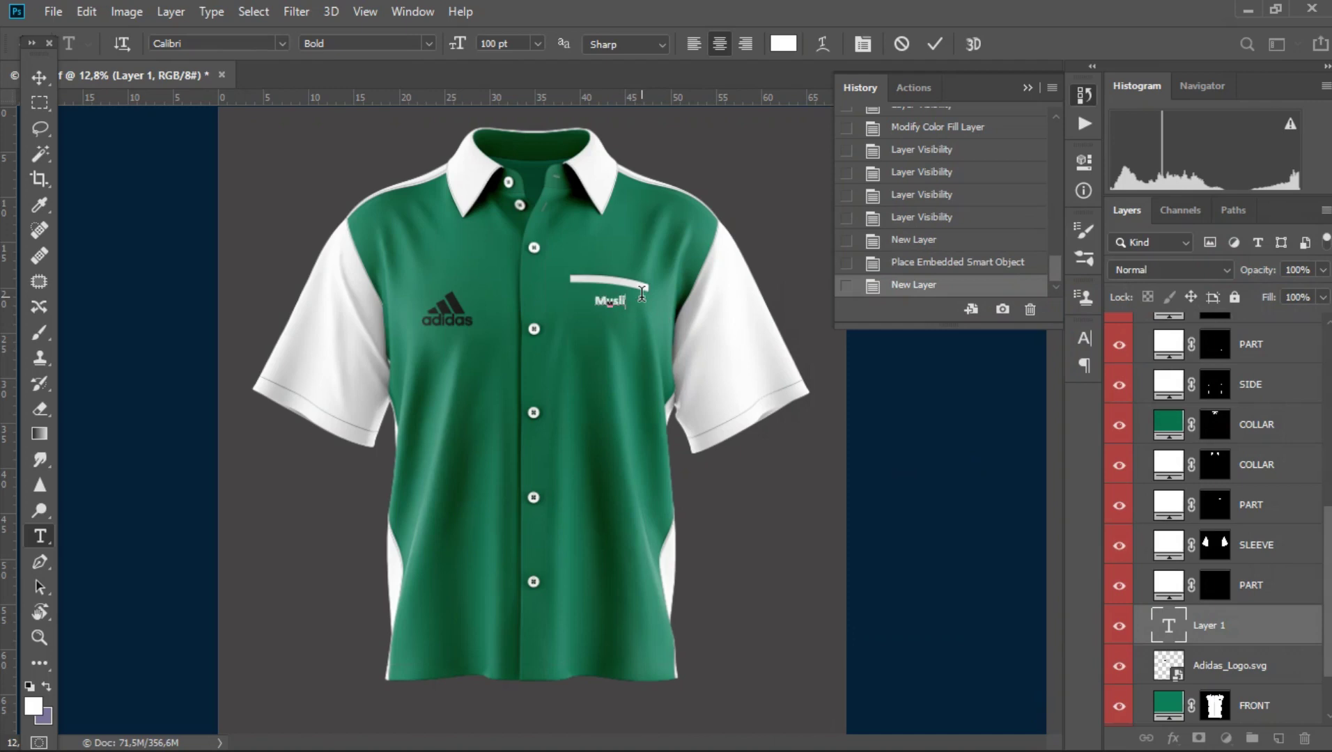
{"action": "type", "text": "uslih Tv"}
Step: Tilt the Muslih Tv text slightly clockwise to follow the slope of the pocket strip and commit the text
{"action": "scroll", "coordinate": [617, 337], "scroll_direction": "up", "scroll_amount": 3}
{"action": "key", "text": "ctrl"}
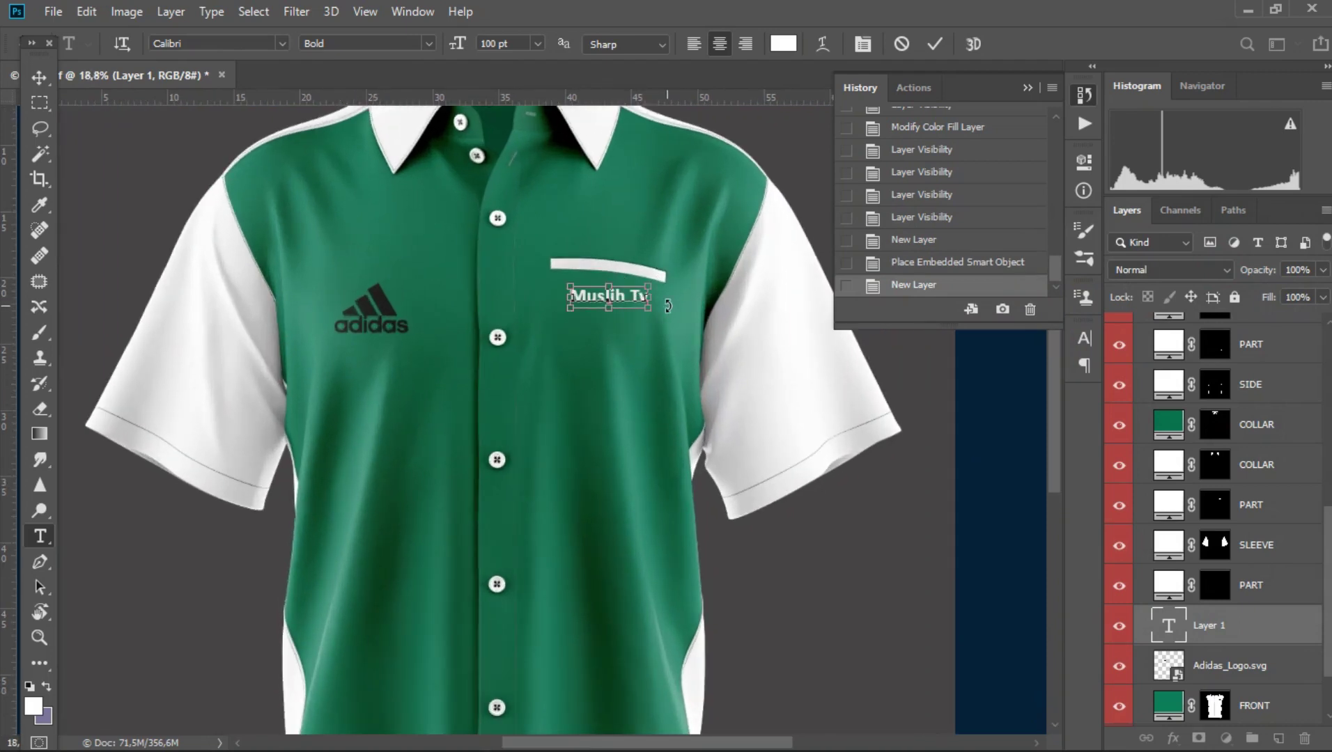
{"action": "mouse_move", "coordinate": [673, 322]}
{"action": "left_mouse_down"}
{"action": "mouse_move", "coordinate": [692, 293]}
{"action": "mouse_move", "coordinate": [661, 320]}
{"action": "left_mouse_up"}
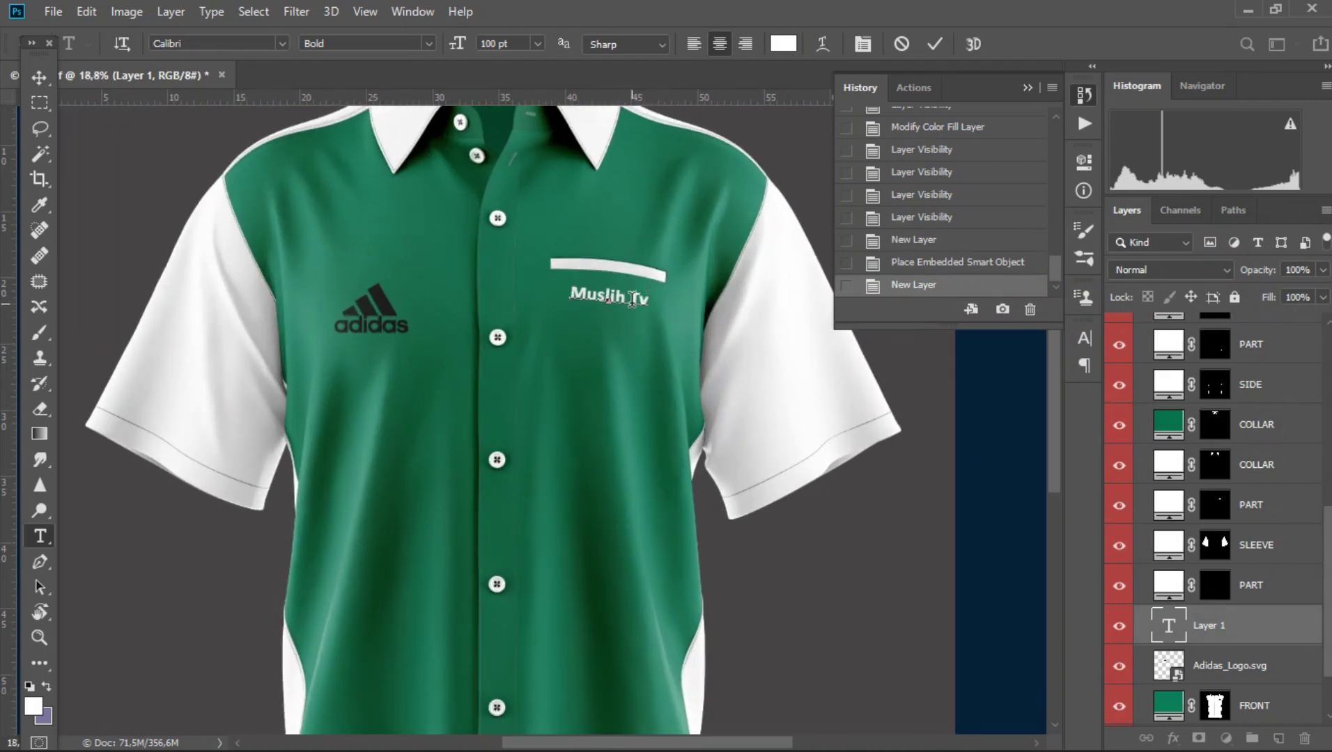
{"action": "key", "text": "ctrl"}
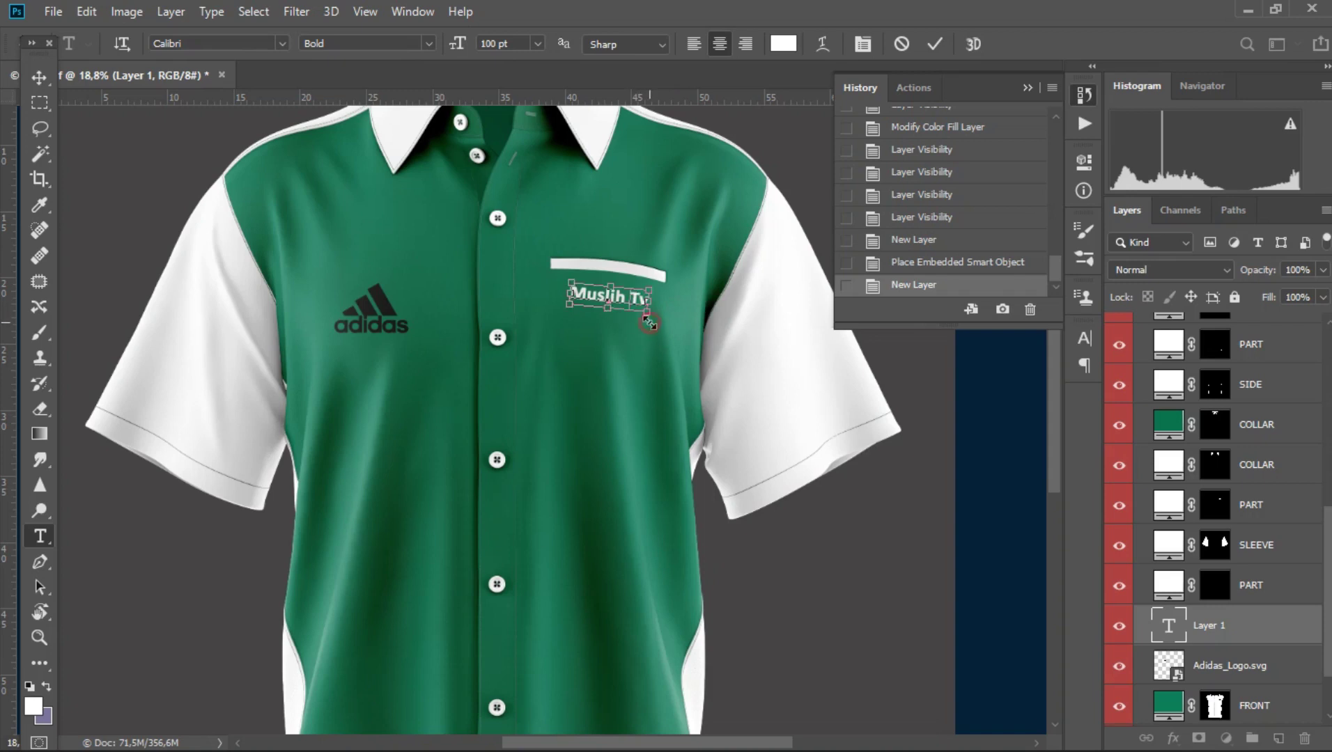
{"action": "left_click_drag", "start_coordinate": [648, 322], "coordinate": [664, 330]}
{"action": "left_click", "coordinate": [934, 44]}
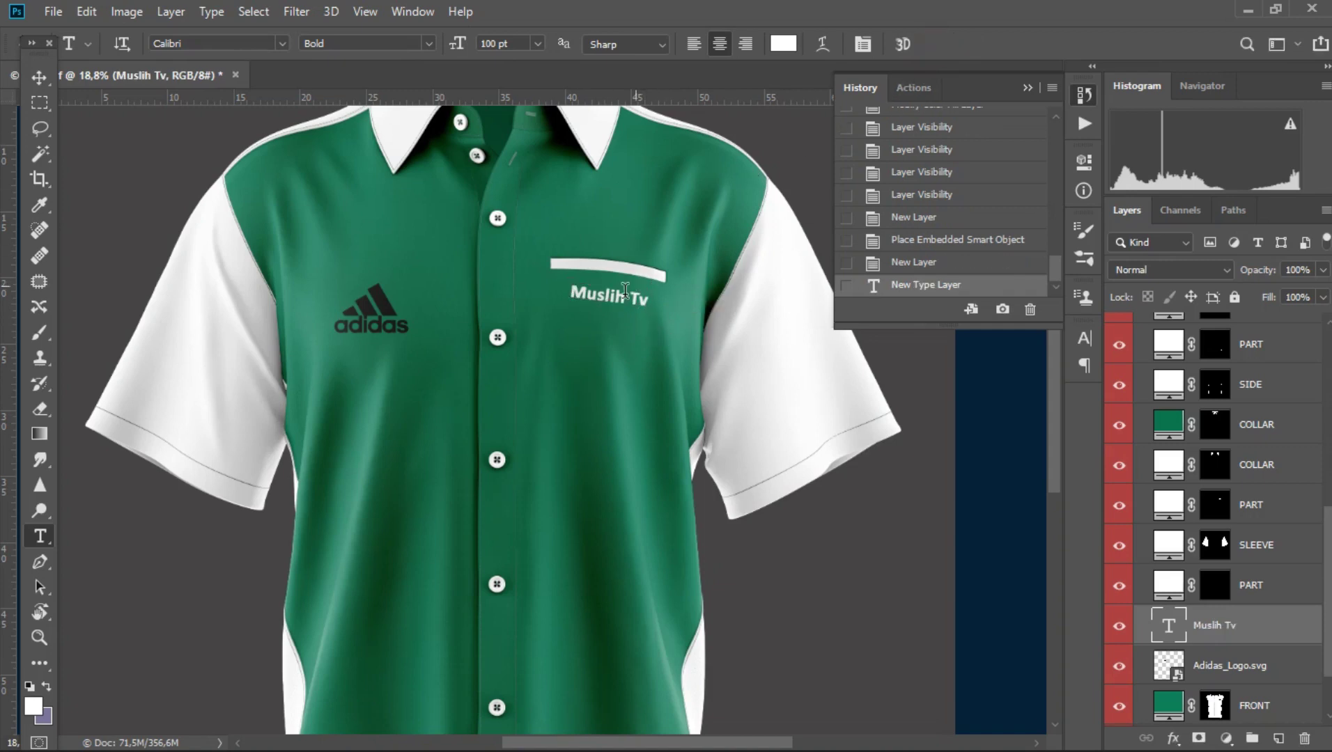
Step: Move the Muslih Tv text closer to the pocket strip and rotate it by about -1°
{"action": "left_click", "coordinate": [40, 78]}
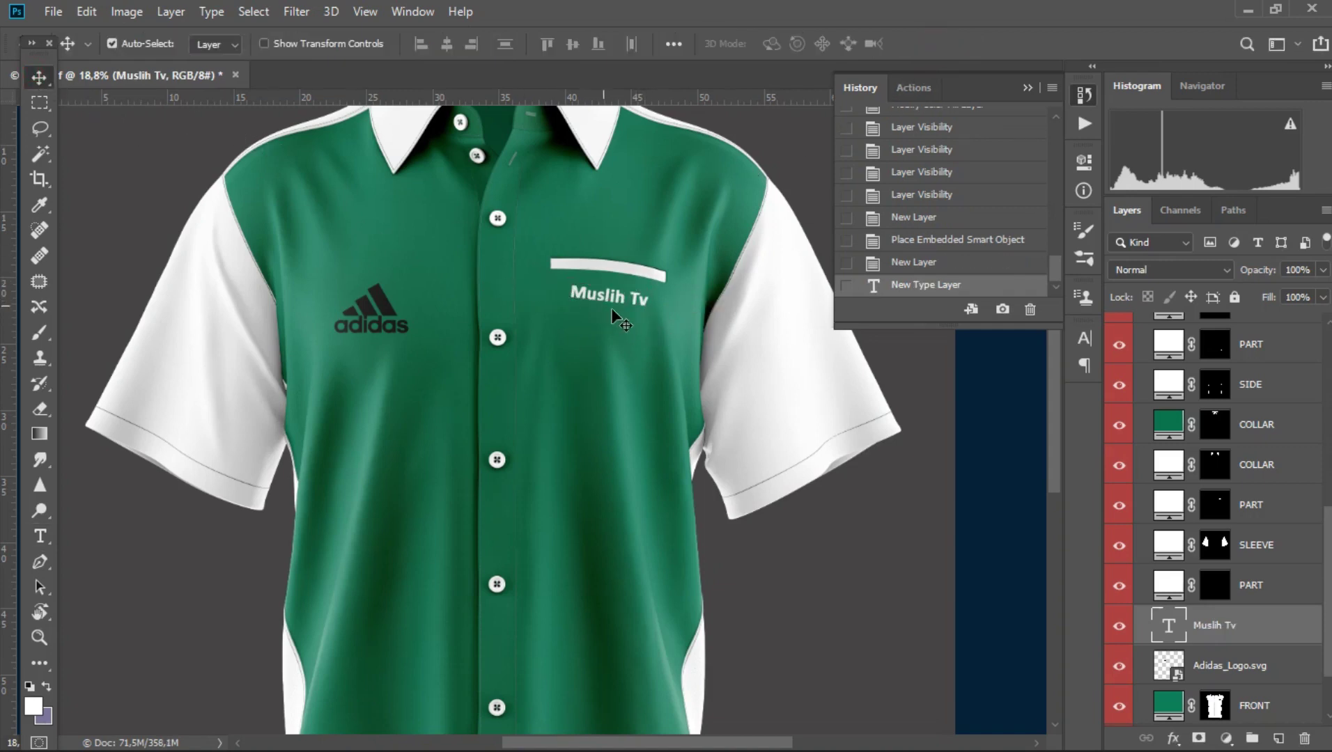
{"action": "key", "text": "ctrl"}
{"action": "mouse_move", "coordinate": [613, 305]}
{"action": "left_mouse_down"}
{"action": "mouse_move", "coordinate": [655, 326]}
{"action": "mouse_move", "coordinate": [611, 301]}
{"action": "left_mouse_up"}
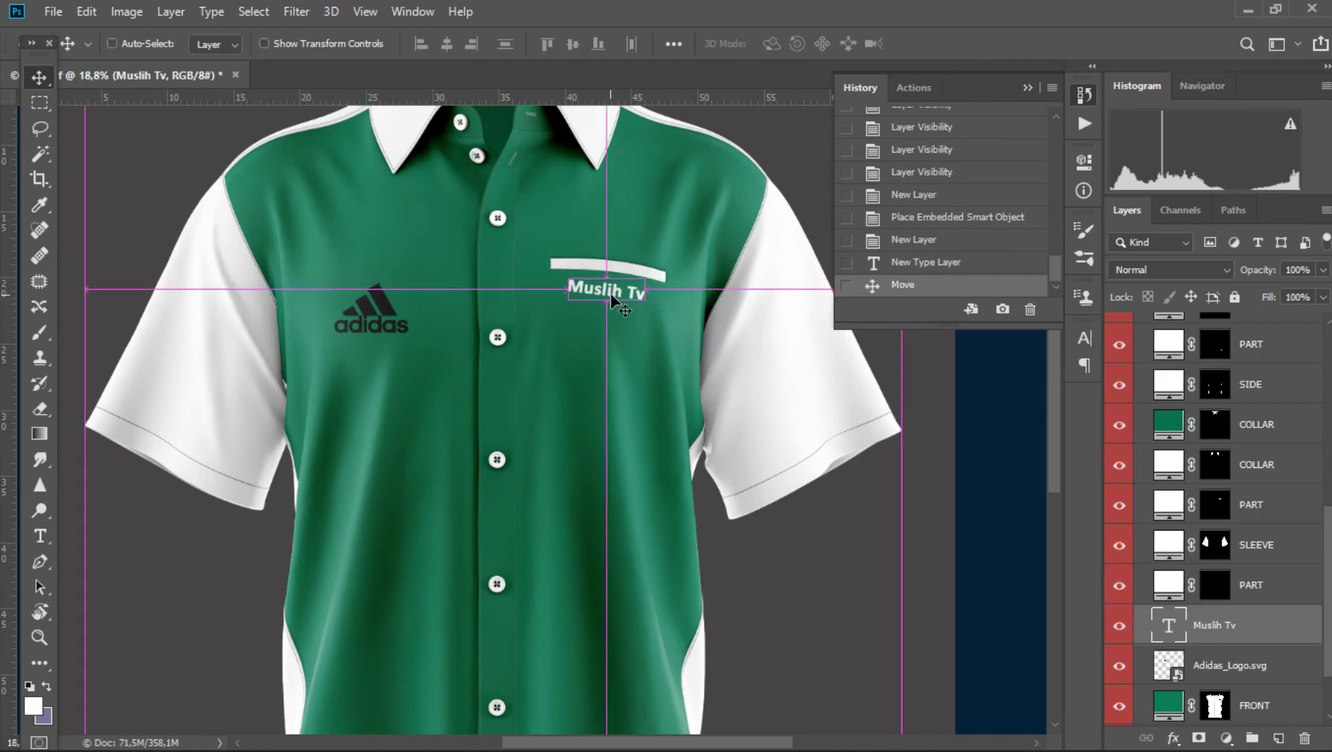
{"action": "key", "text": "ctrl+t"}
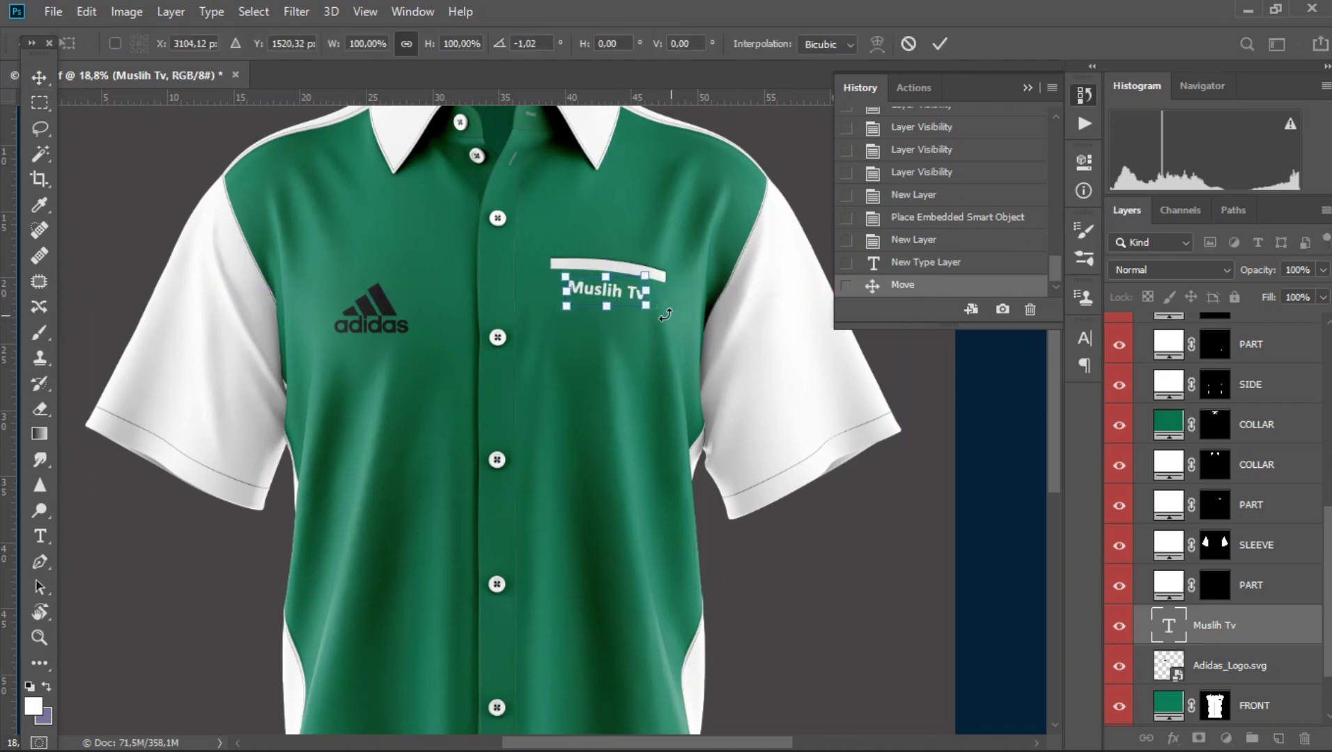
{"action": "key", "text": "Return"}
{"action": "scroll", "coordinate": [655, 307], "scroll_direction": "down", "scroll_amount": 4}
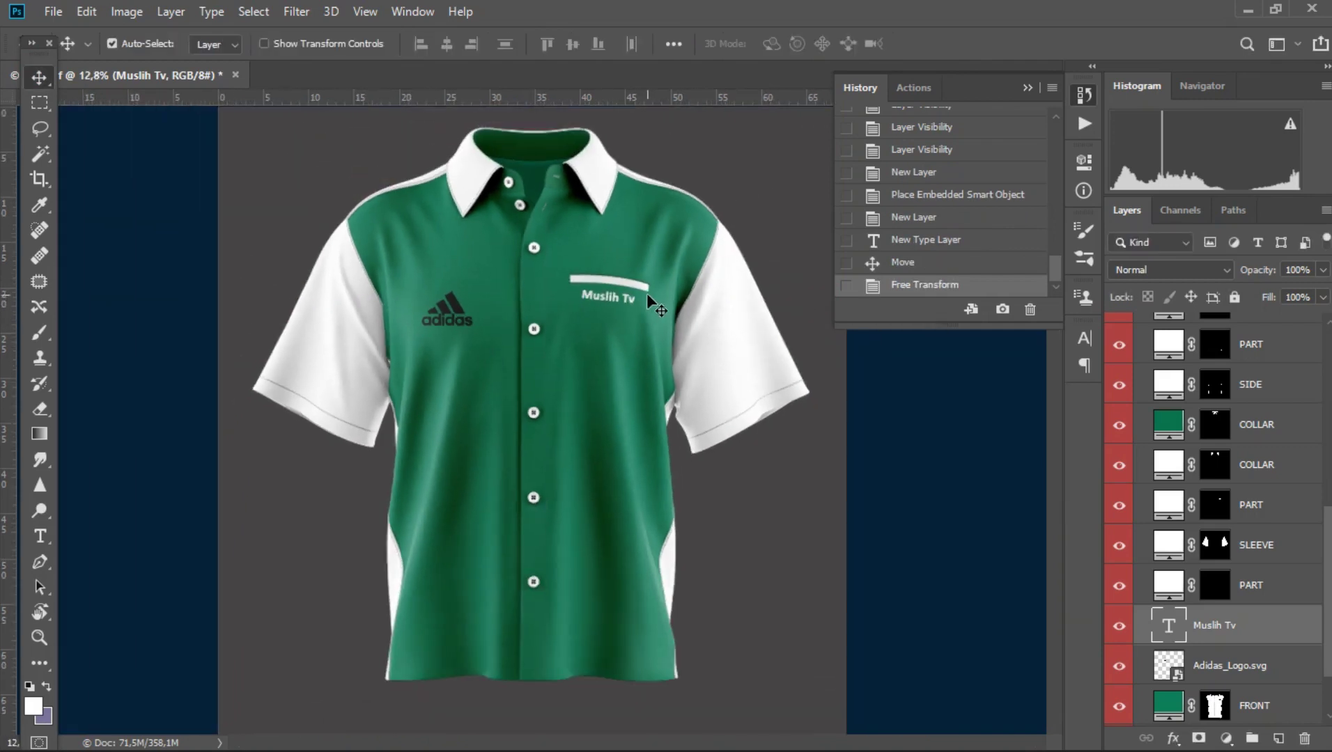
Step: Save the finished mockup as a JPEG copy named front.jpg in the Shirt Mock up folder
{"action": "scroll", "coordinate": [549, 440], "scroll_direction": "up", "scroll_amount": 1}
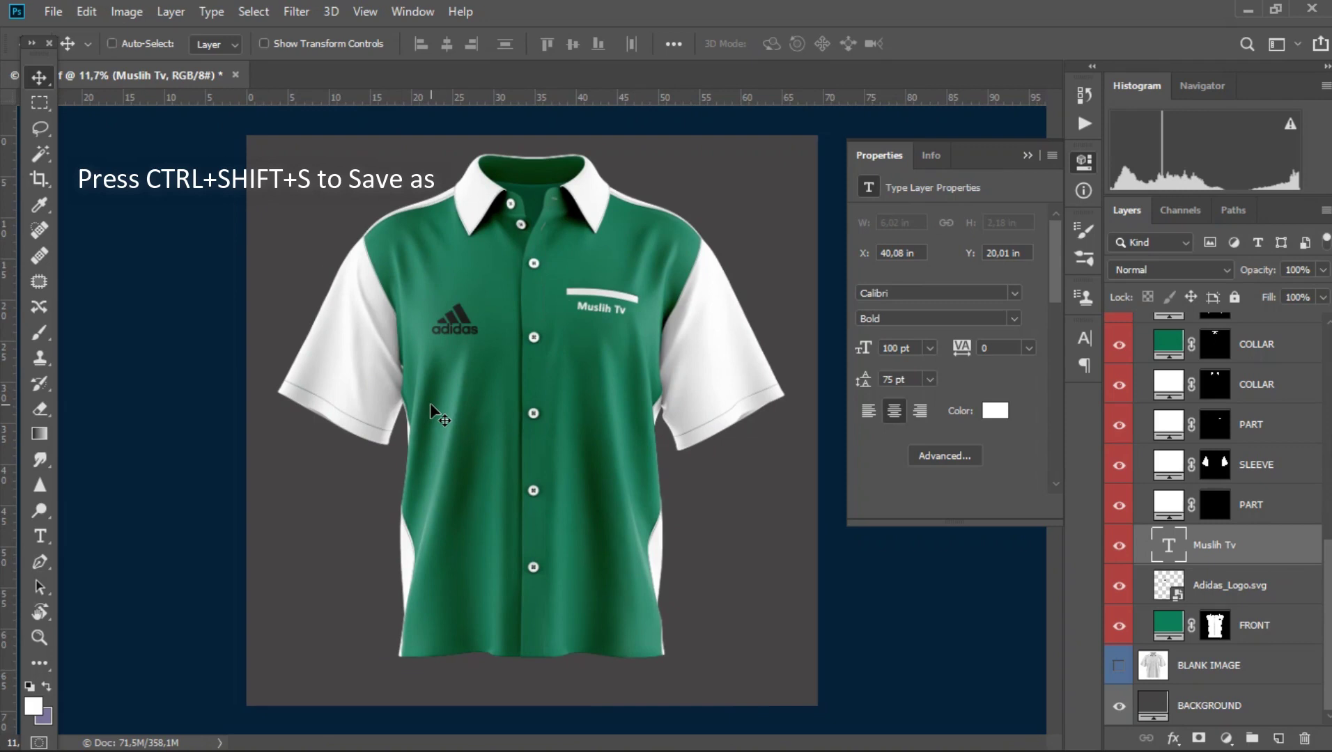
{"action": "key", "text": "ctrl+shift+s"}
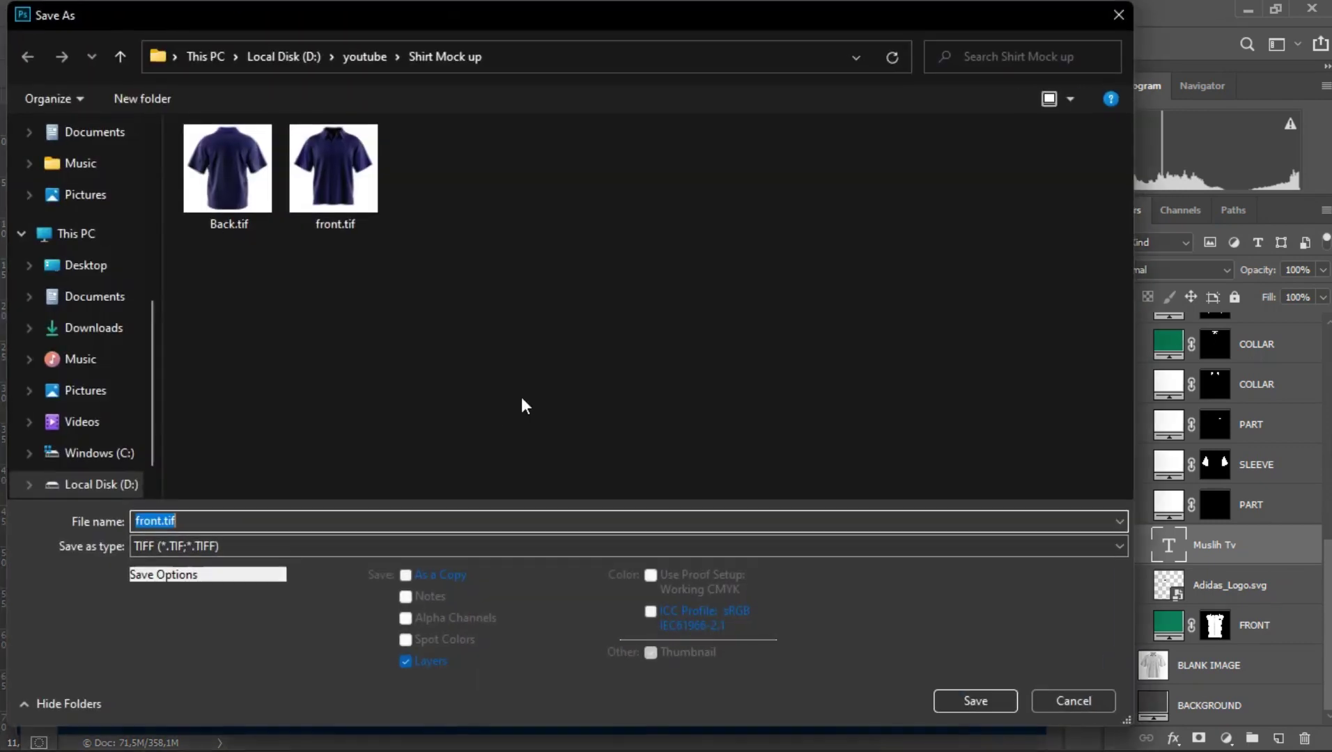
{"action": "left_click", "coordinate": [280, 550]}
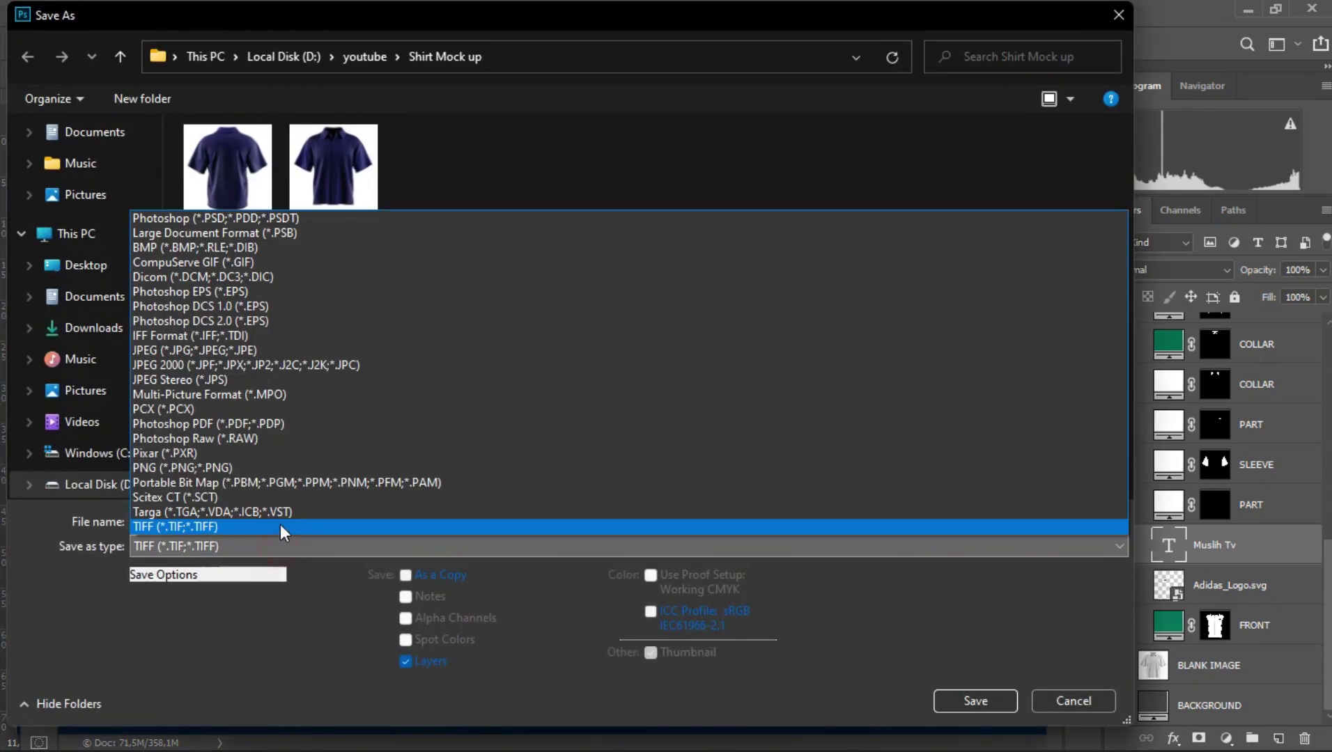
{"action": "left_click", "coordinate": [207, 351]}
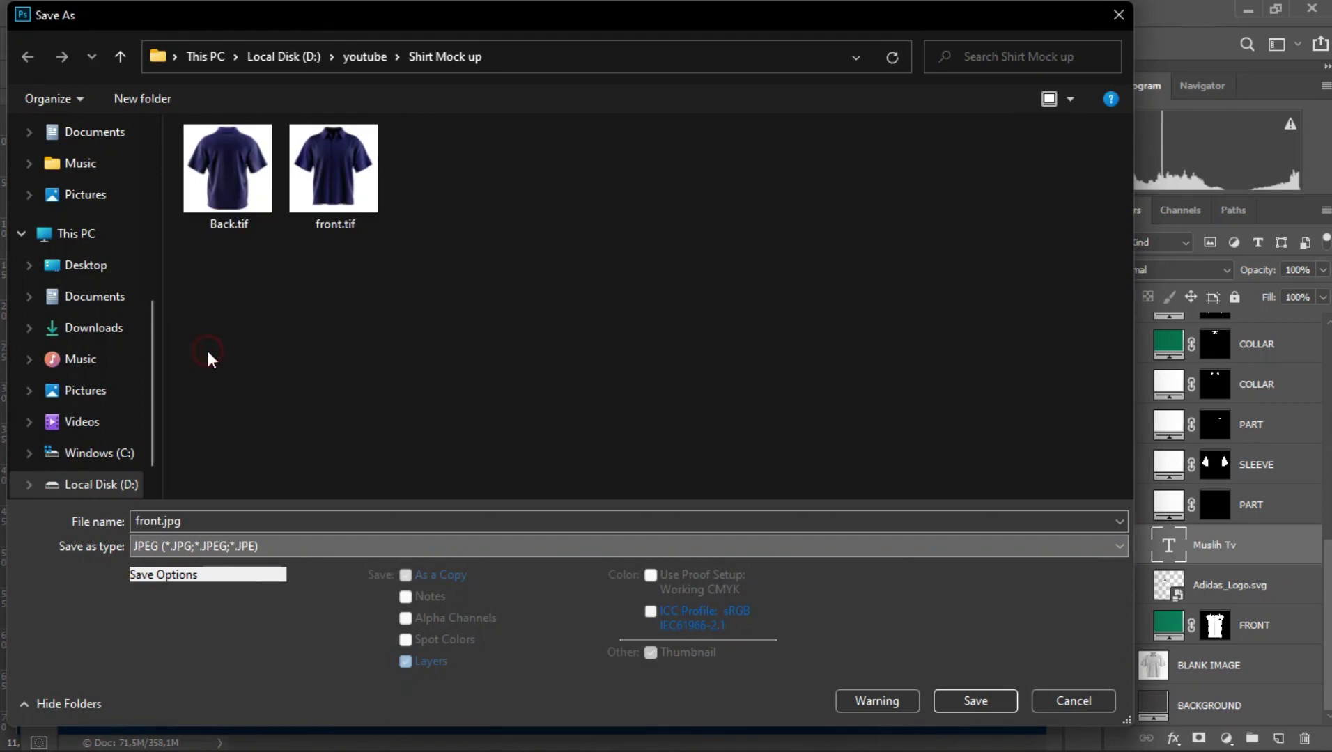
{"action": "left_click", "coordinate": [233, 521]}
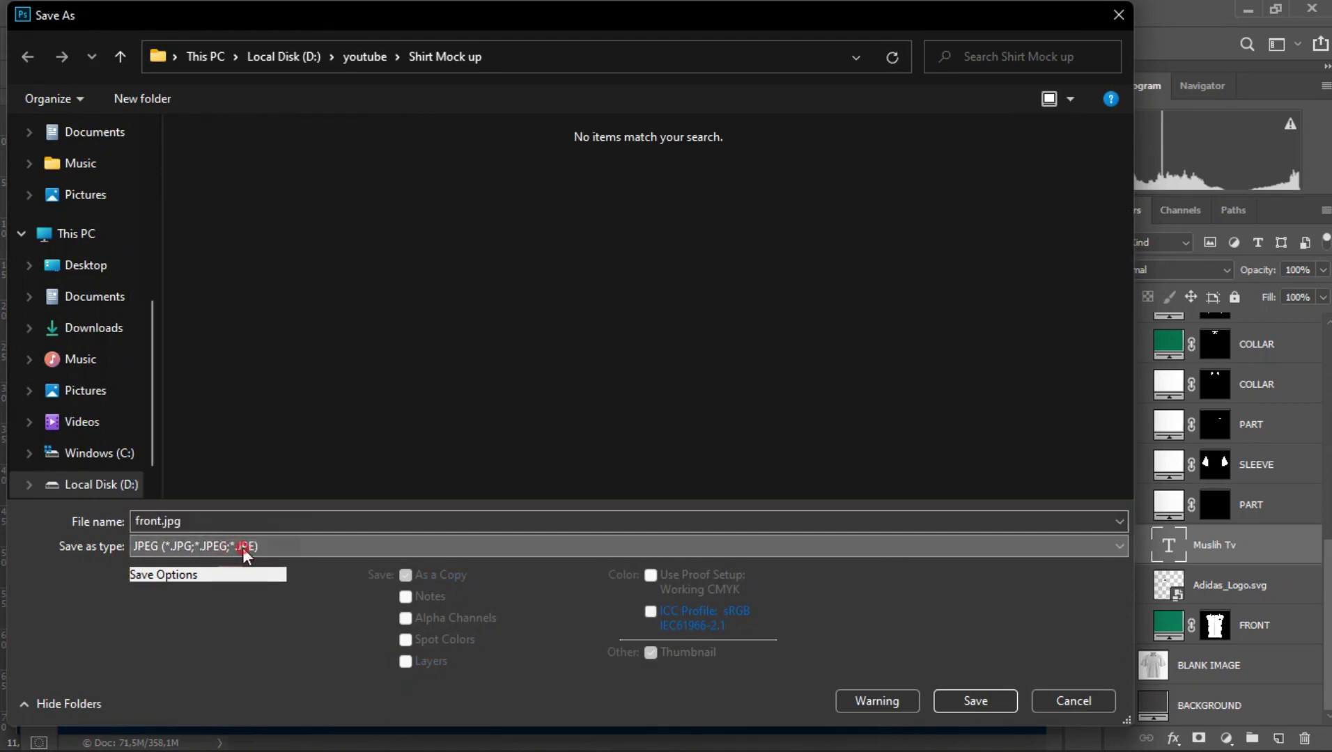
{"action": "left_click", "coordinate": [241, 549]}
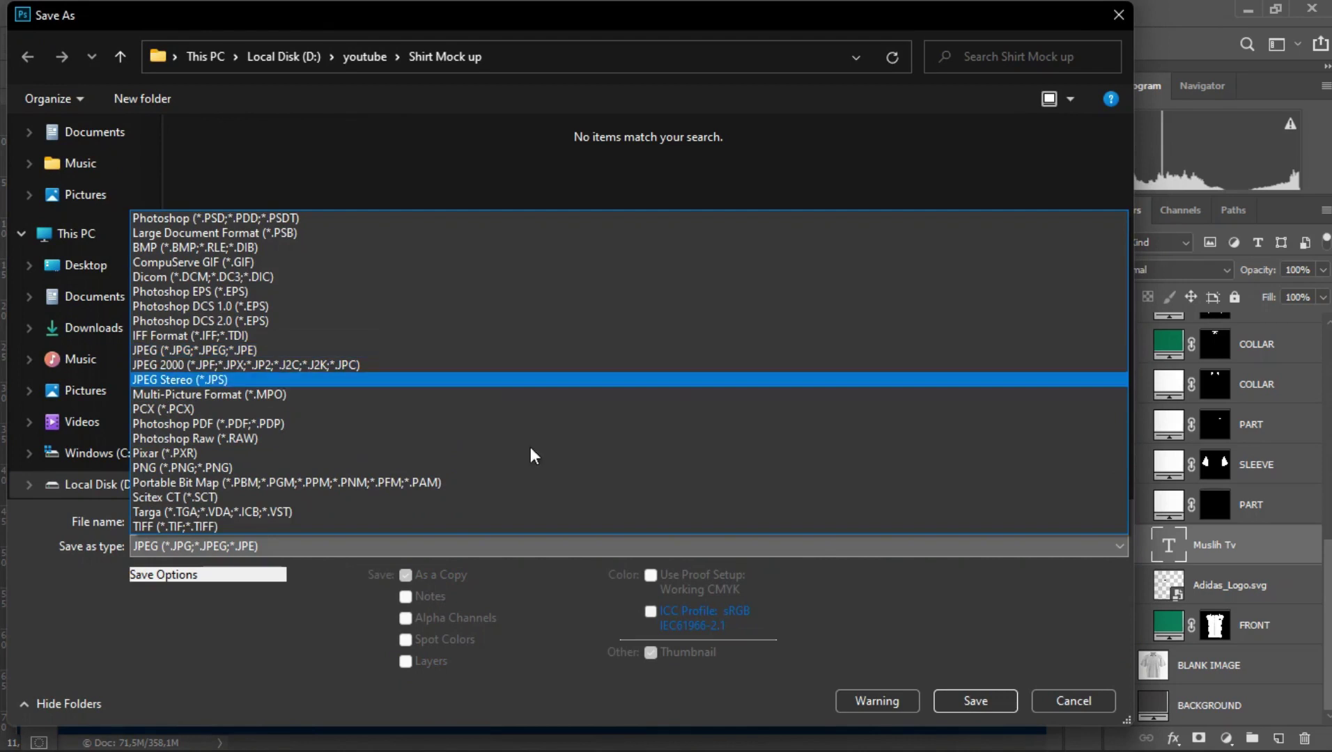
{"action": "left_click", "coordinate": [418, 545]}
{"action": "left_click", "coordinate": [993, 704]}
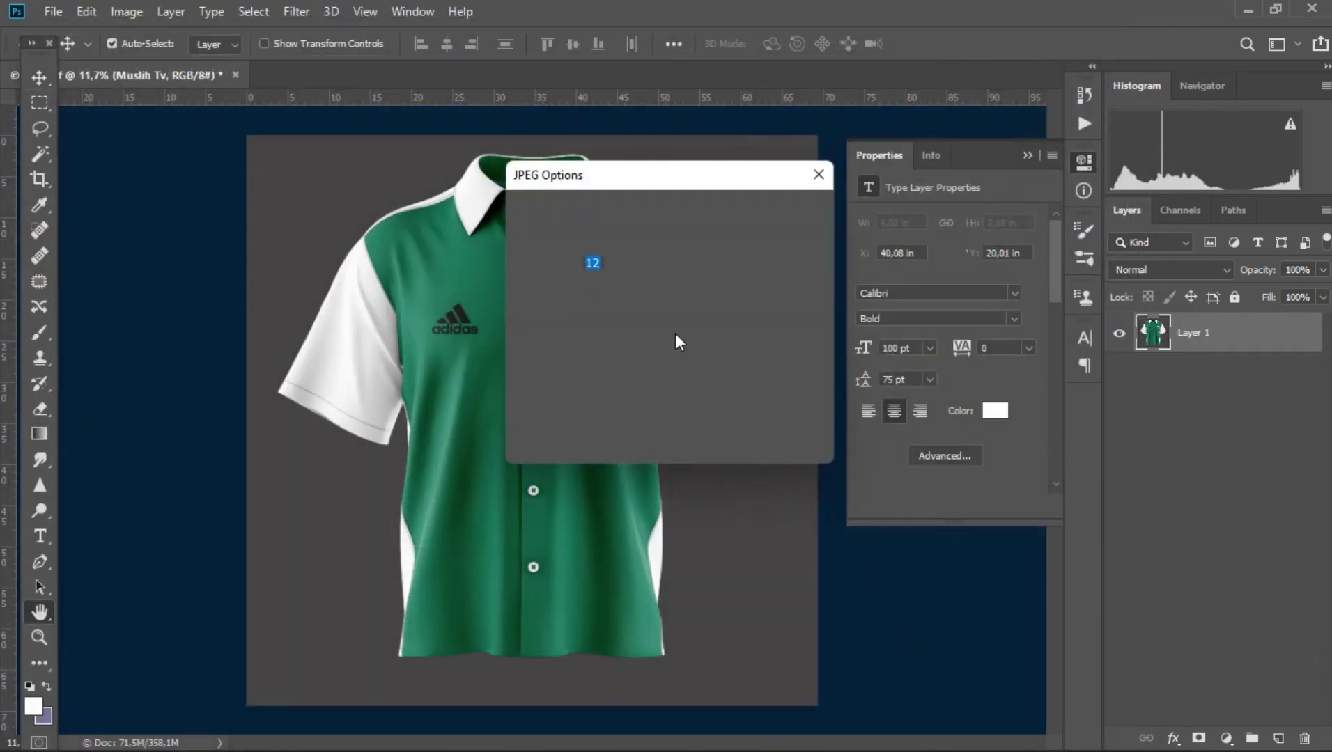